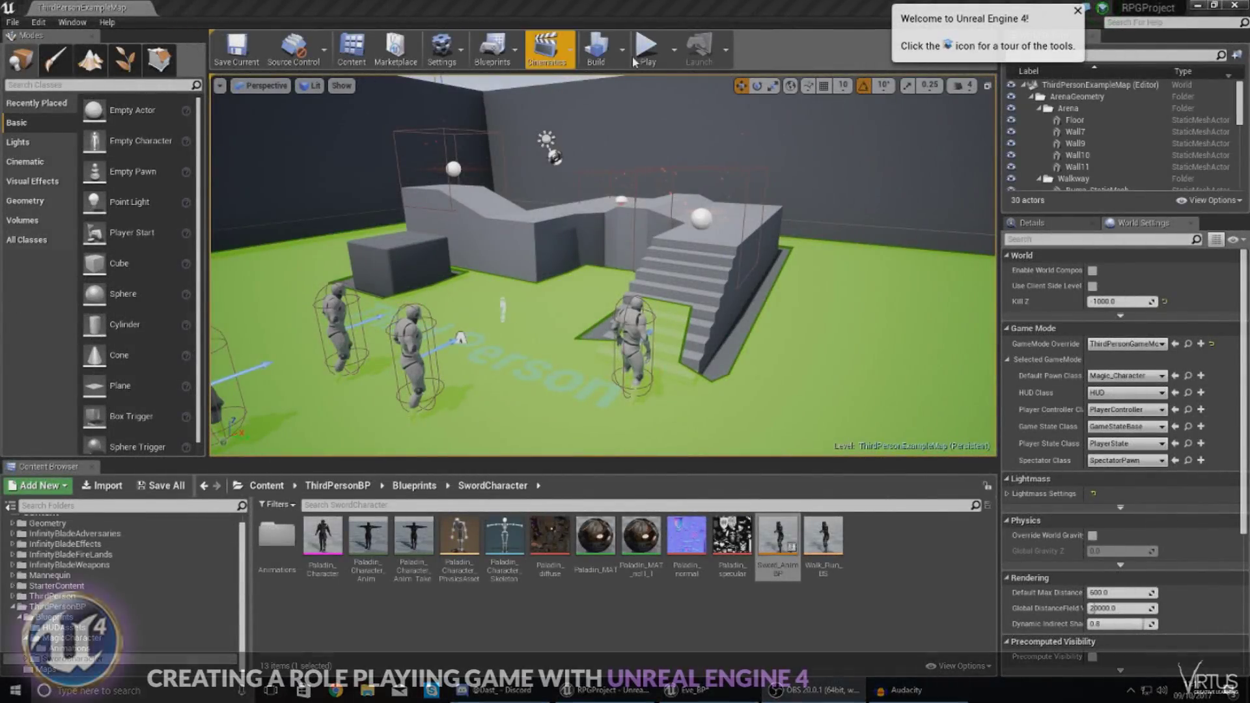
# Play-test the level with the magic character, running around the arena and casting its first hotbar ability.
pyautogui.click(644, 48)
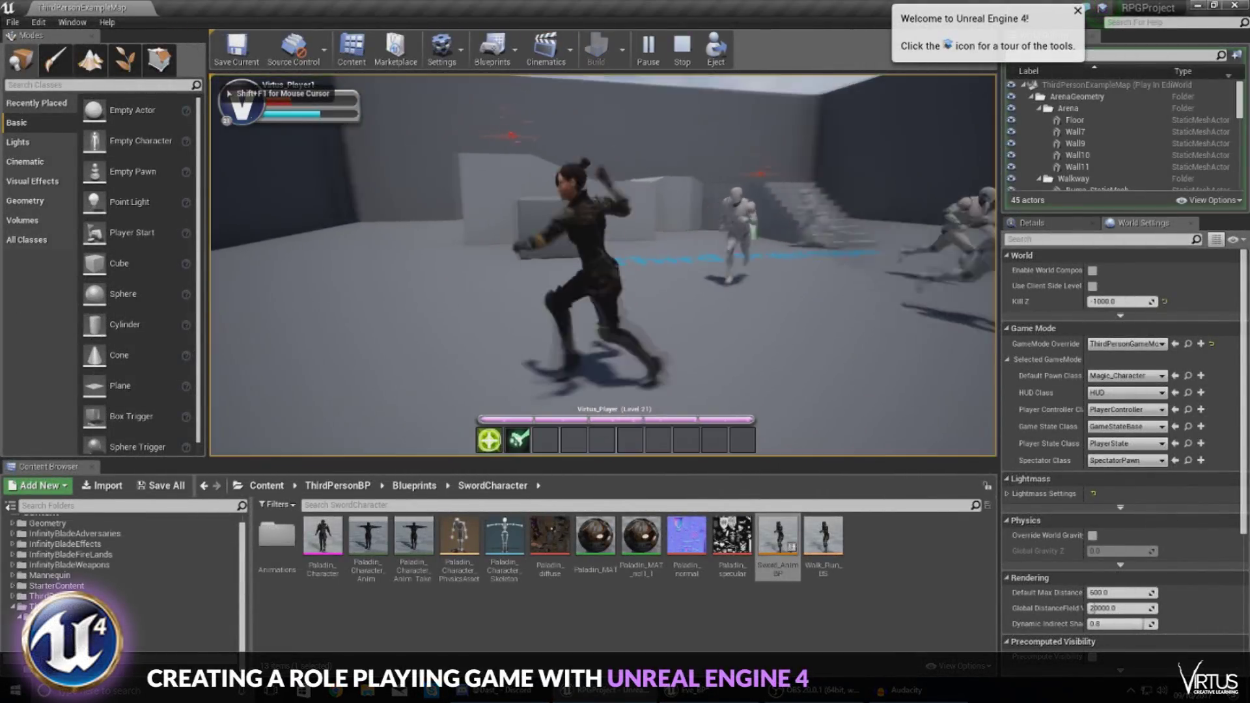
pyautogui.press('w')
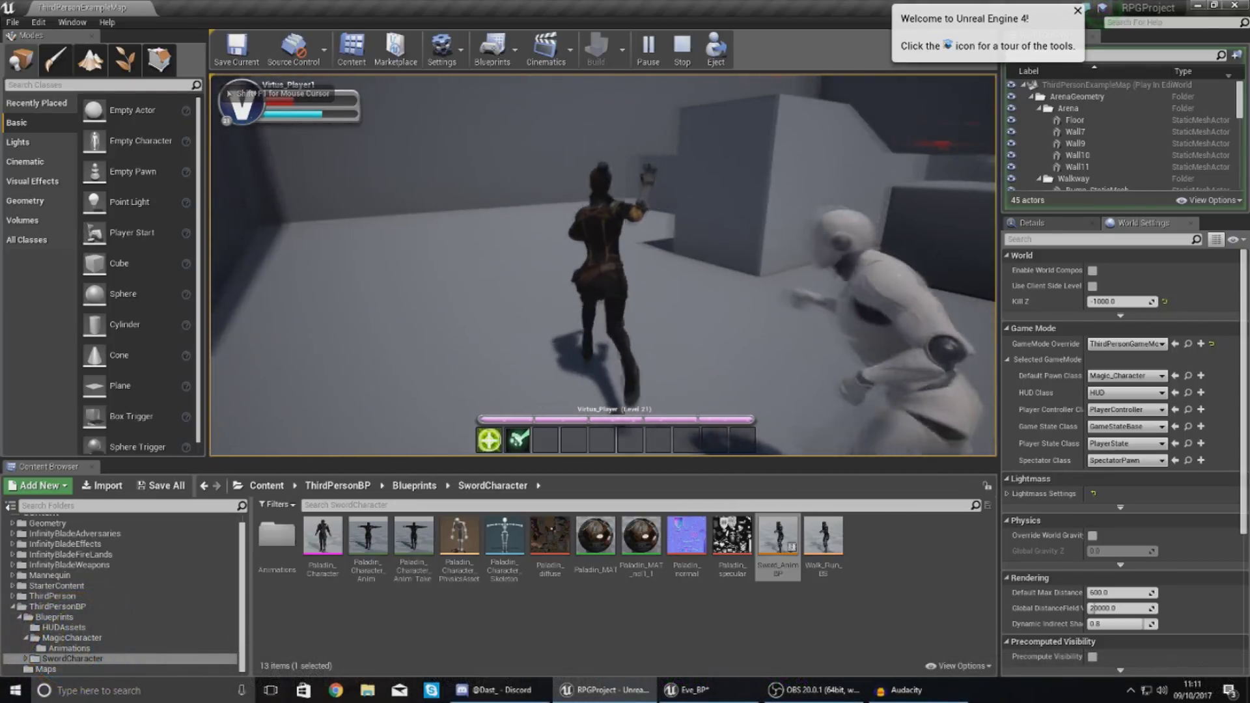
pyautogui.press('w')
pyautogui.press('w')
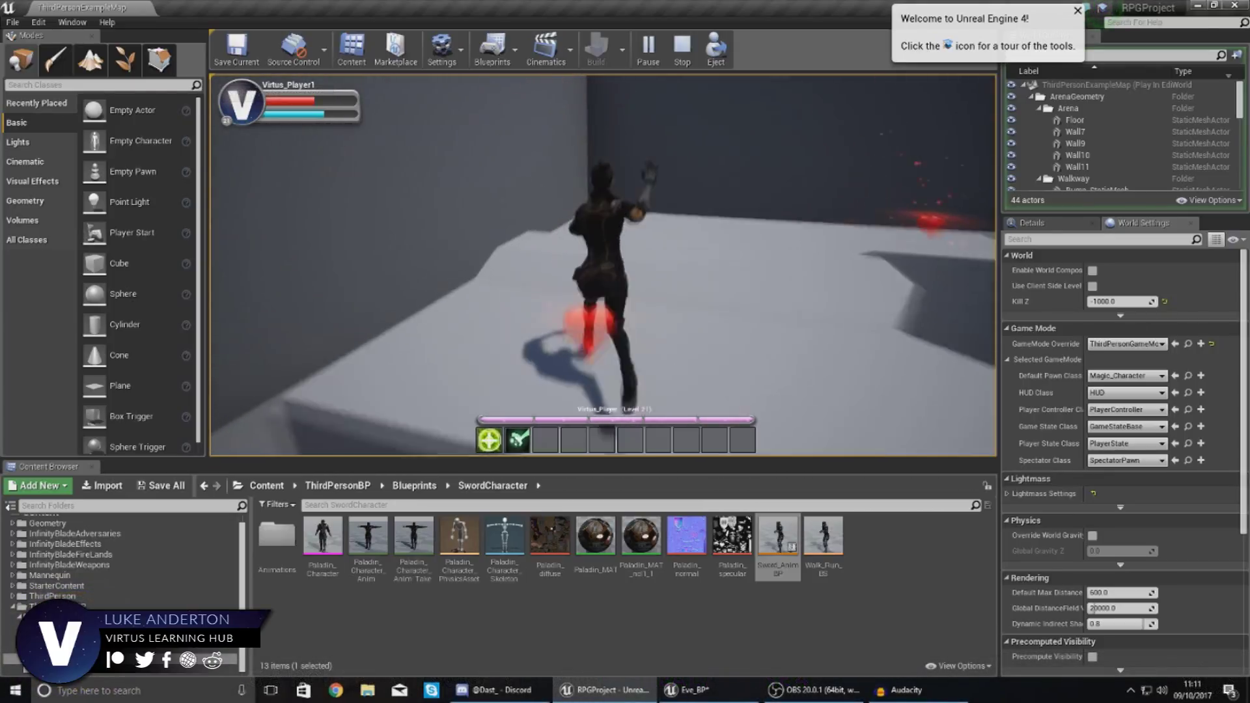
pyautogui.press('1')
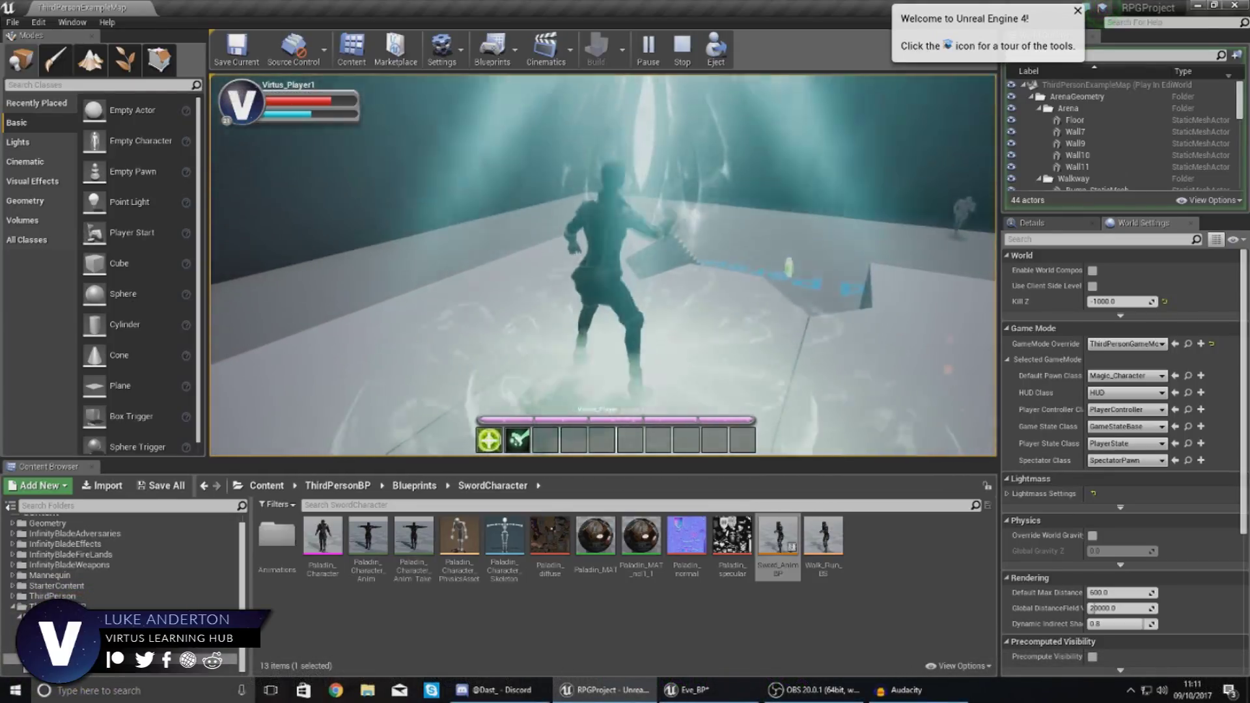
pyautogui.press('1')
pyautogui.press('w')
pyautogui.press('d')
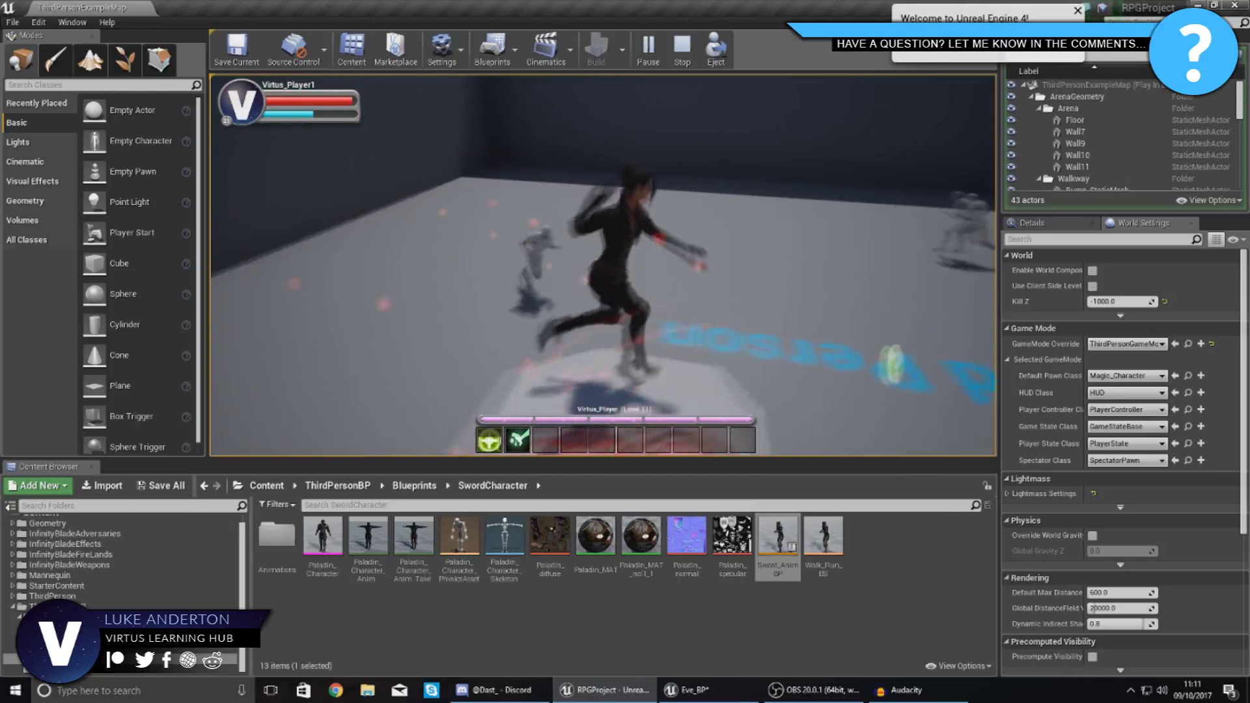
pyautogui.press('w')
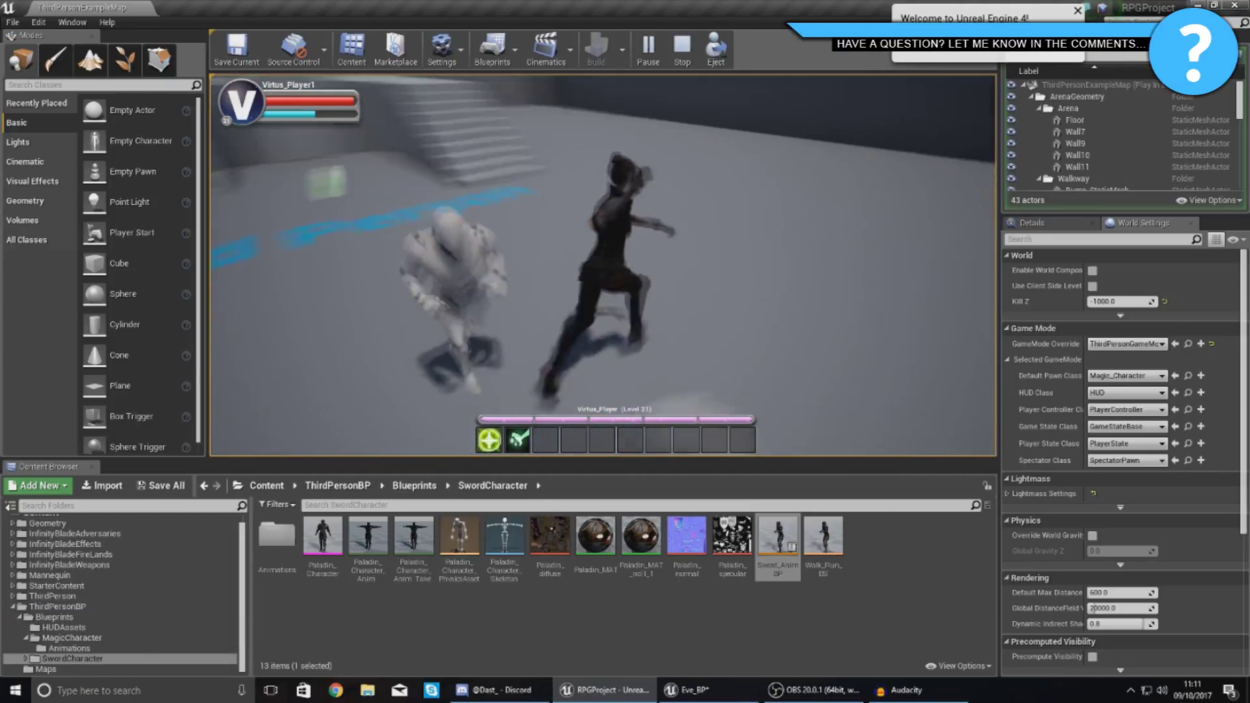
pyautogui.press('d')
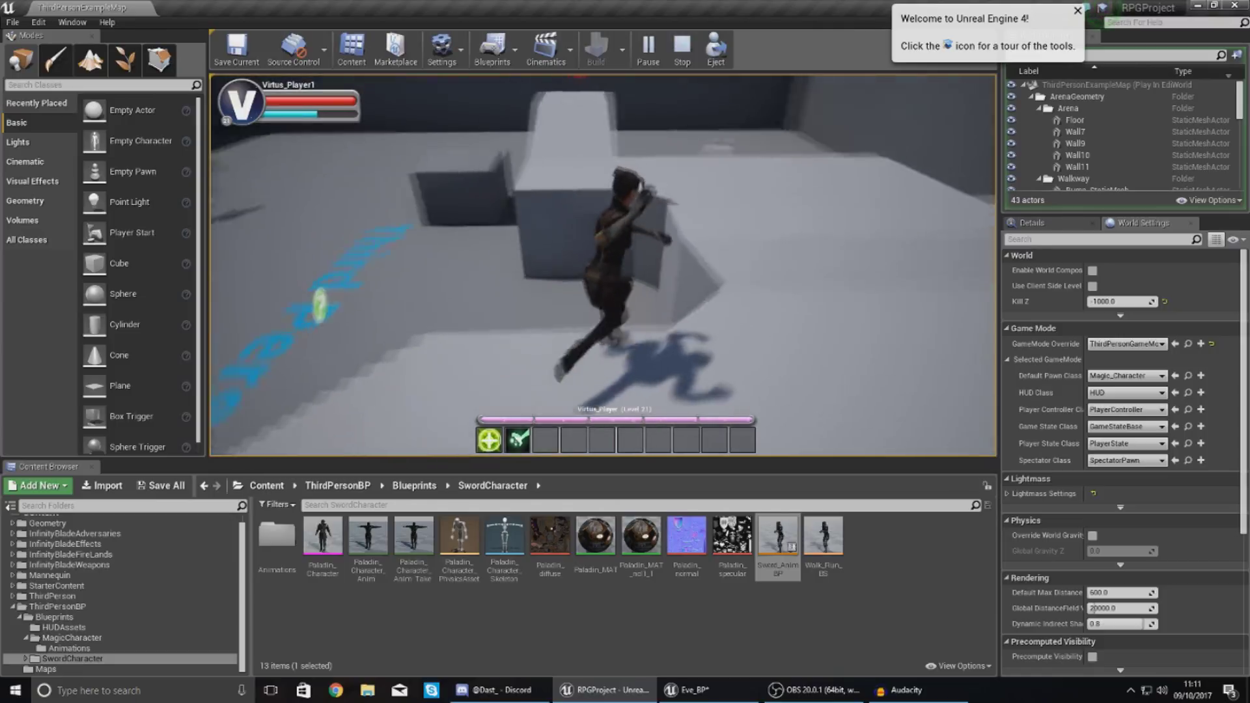
pyautogui.press('w')
pyautogui.press('a')
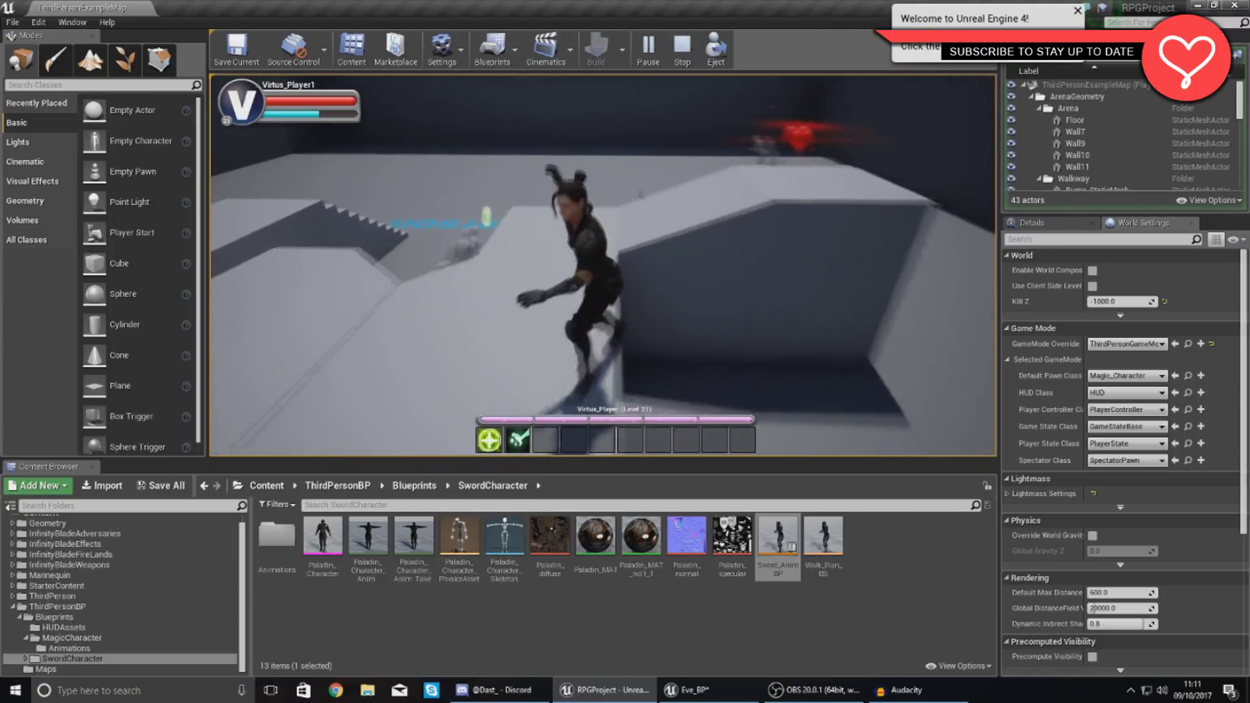
pyautogui.press('2')
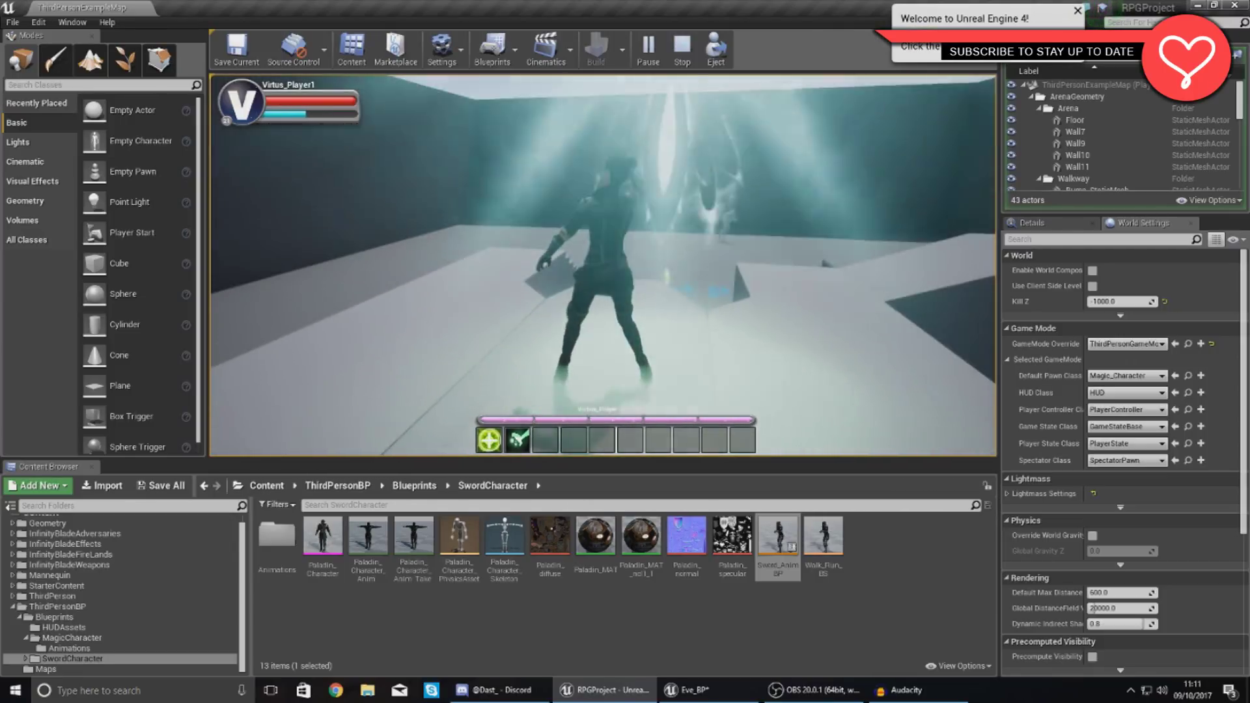
pyautogui.press('a')
pyautogui.press('w')
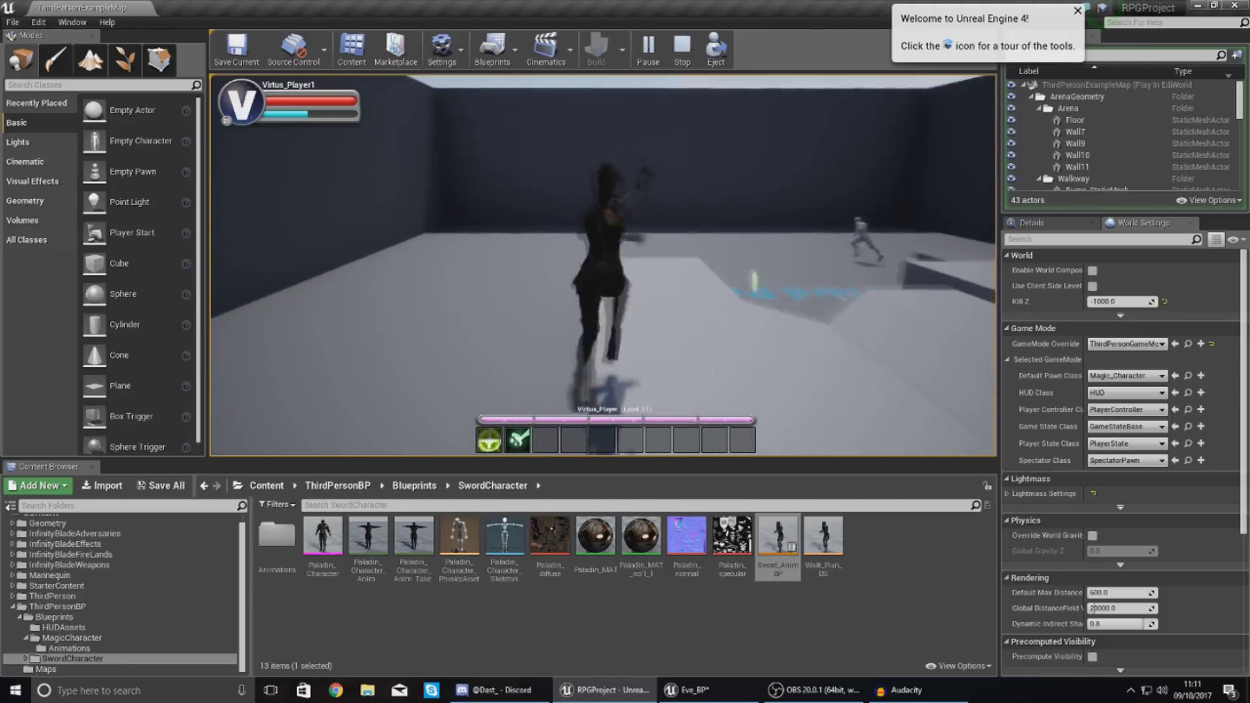
# Test the magic character's jump while running across the arena and walkway, and end the play session.
pyautogui.press('space')
pyautogui.press('w')
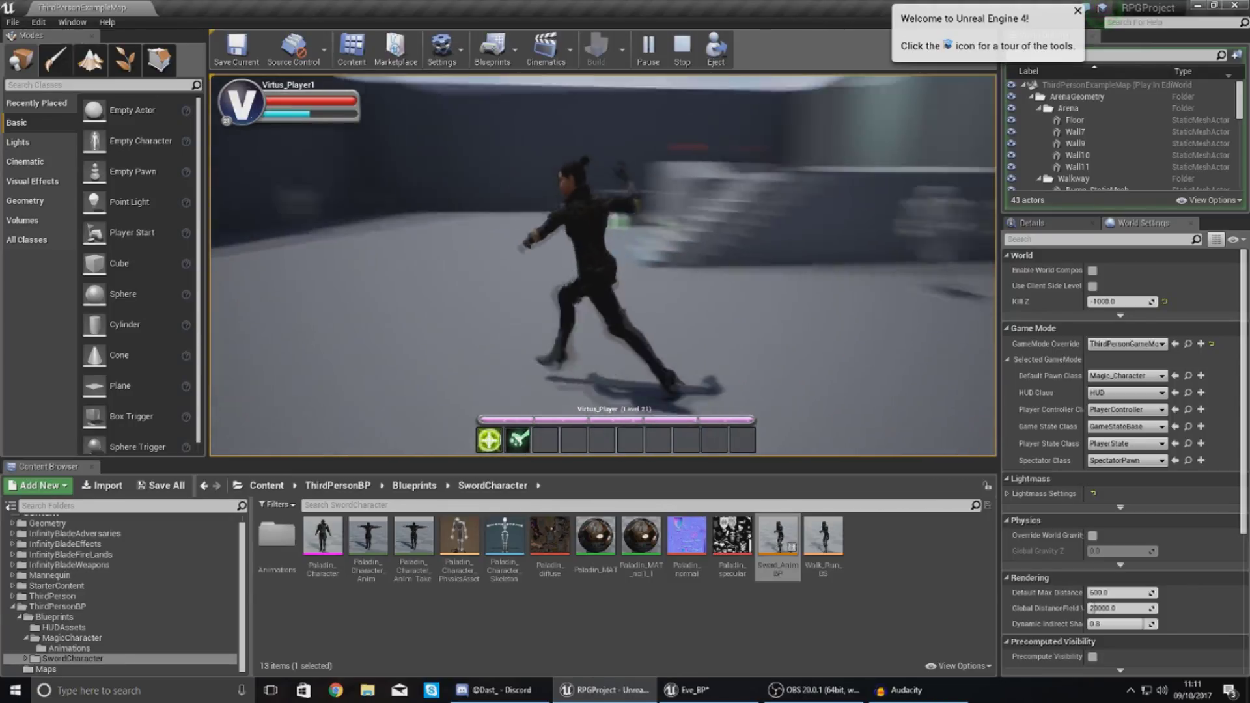
pyautogui.press('w')
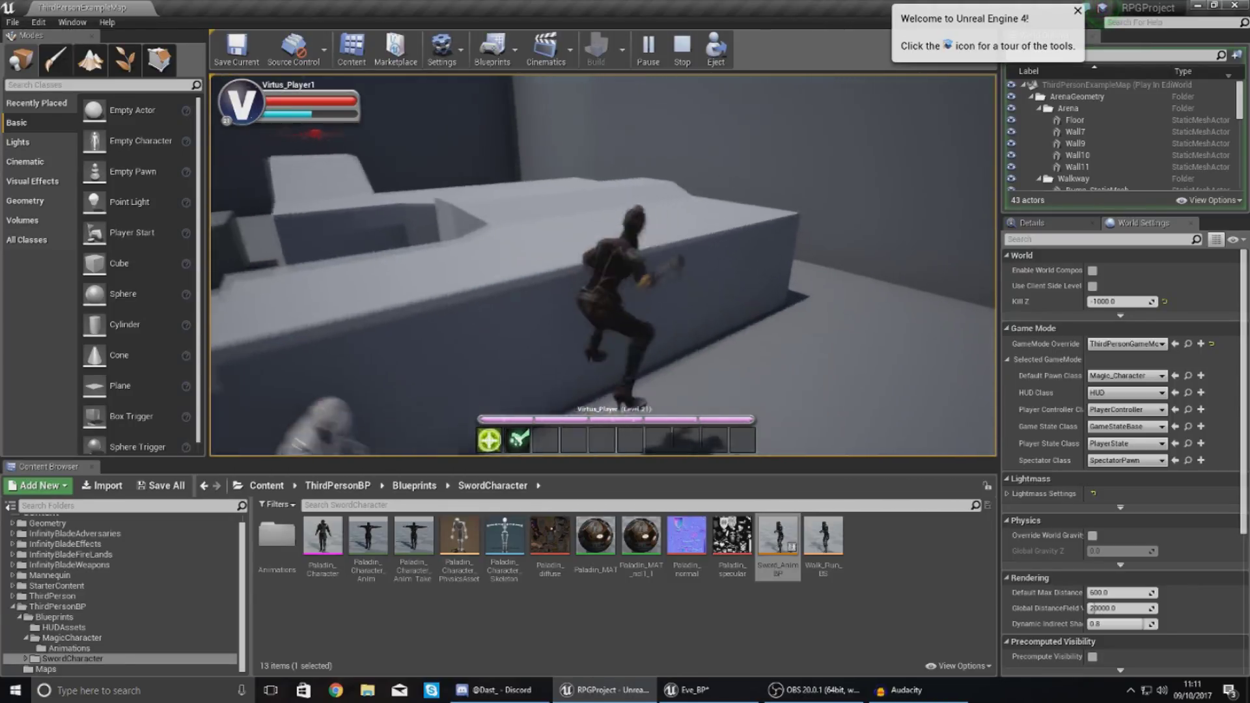
pyautogui.press('space')
pyautogui.press('w')
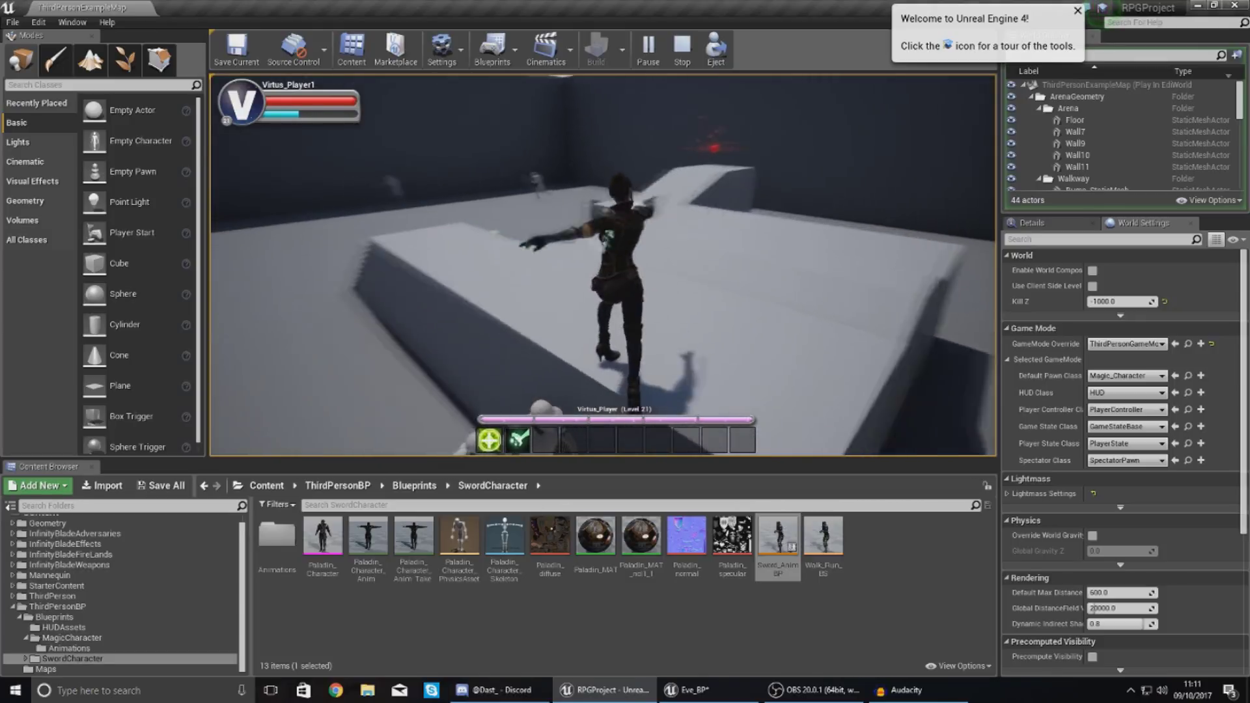
pyautogui.press('w')
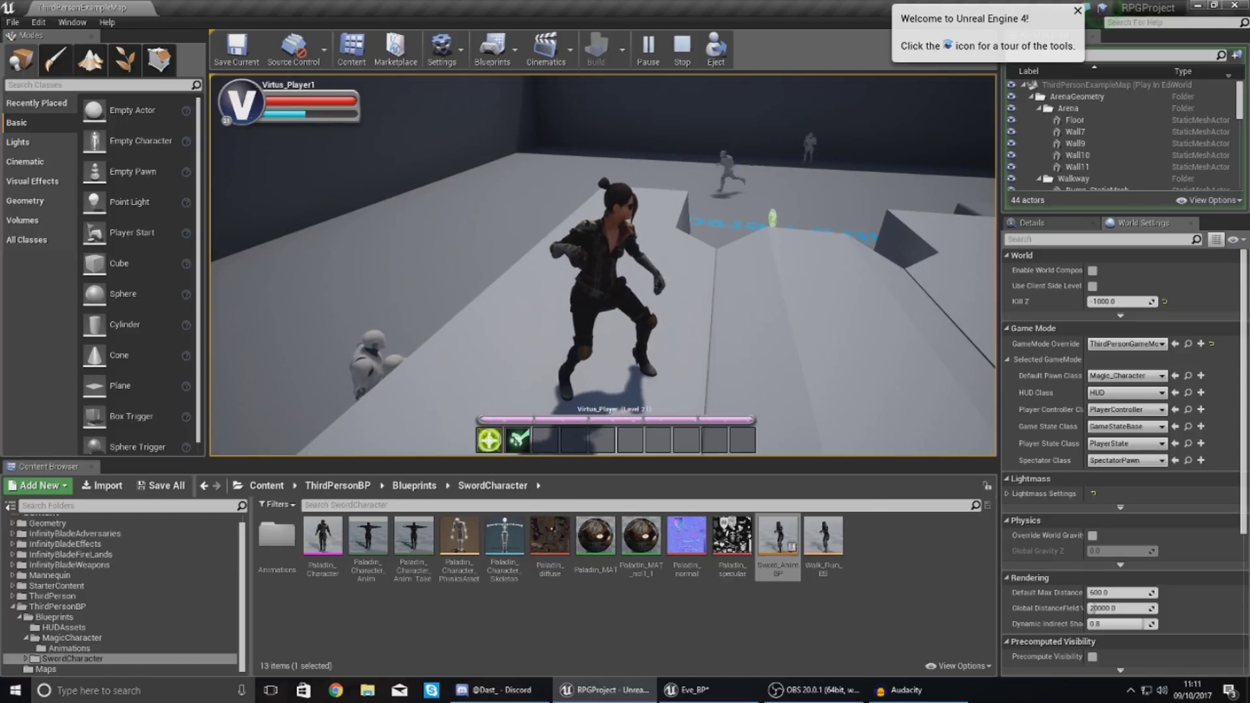
pyautogui.press('Escape')
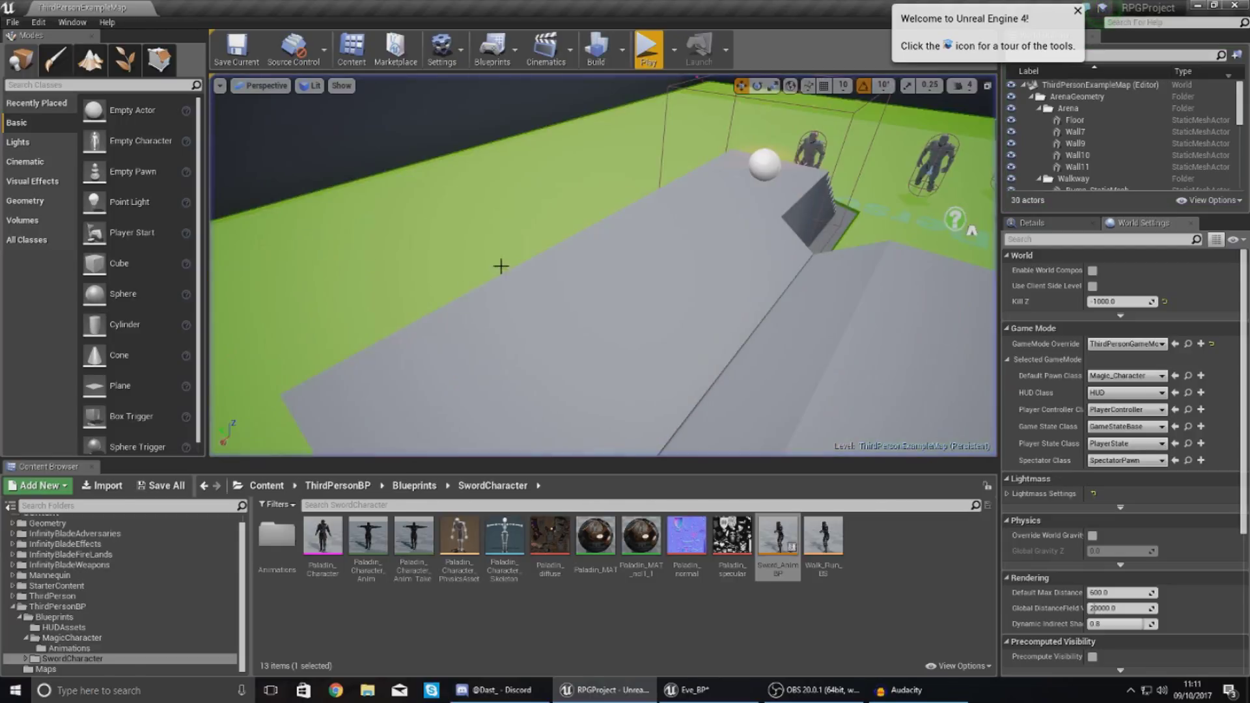
# Set the game mode's Default Pawn Class to Sword_Character in the world settings.
pyautogui.press('w')
pyautogui.moveTo(602, 266); pyautogui.dragTo(924, 313, button='right')
pyautogui.press('s')
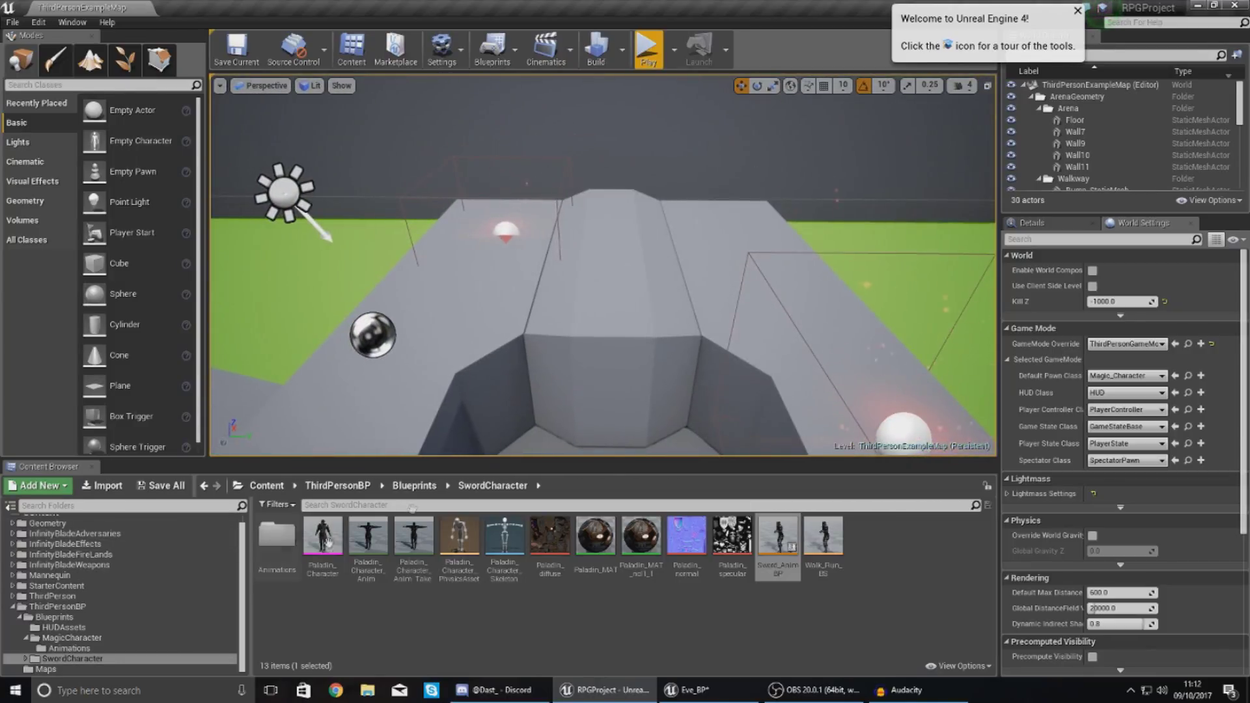
pyautogui.press('s')
pyautogui.moveTo(962, 393); pyautogui.dragTo(748, 397, button='right')
pyautogui.click(1099, 377)
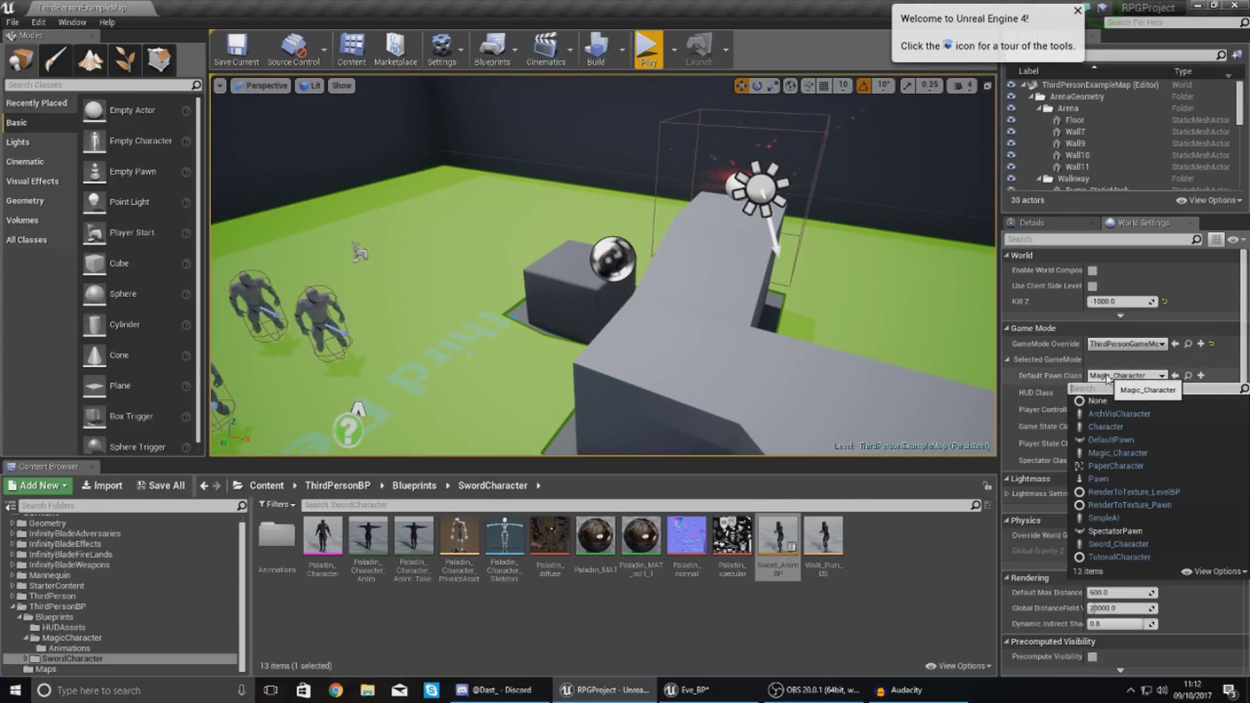
pyautogui.click(1129, 544)
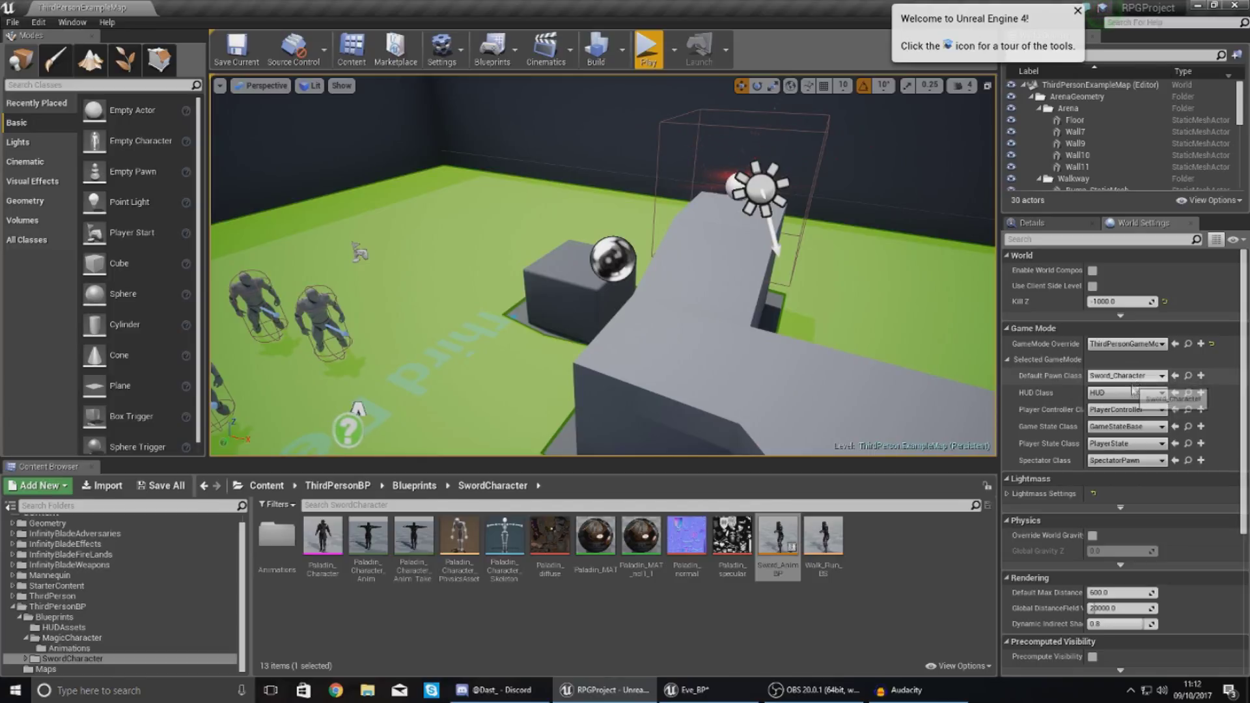
# Play-test the level with the sword character, testing its running, jumping and first hotbar ability, and end the session.
pyautogui.click(648, 49)
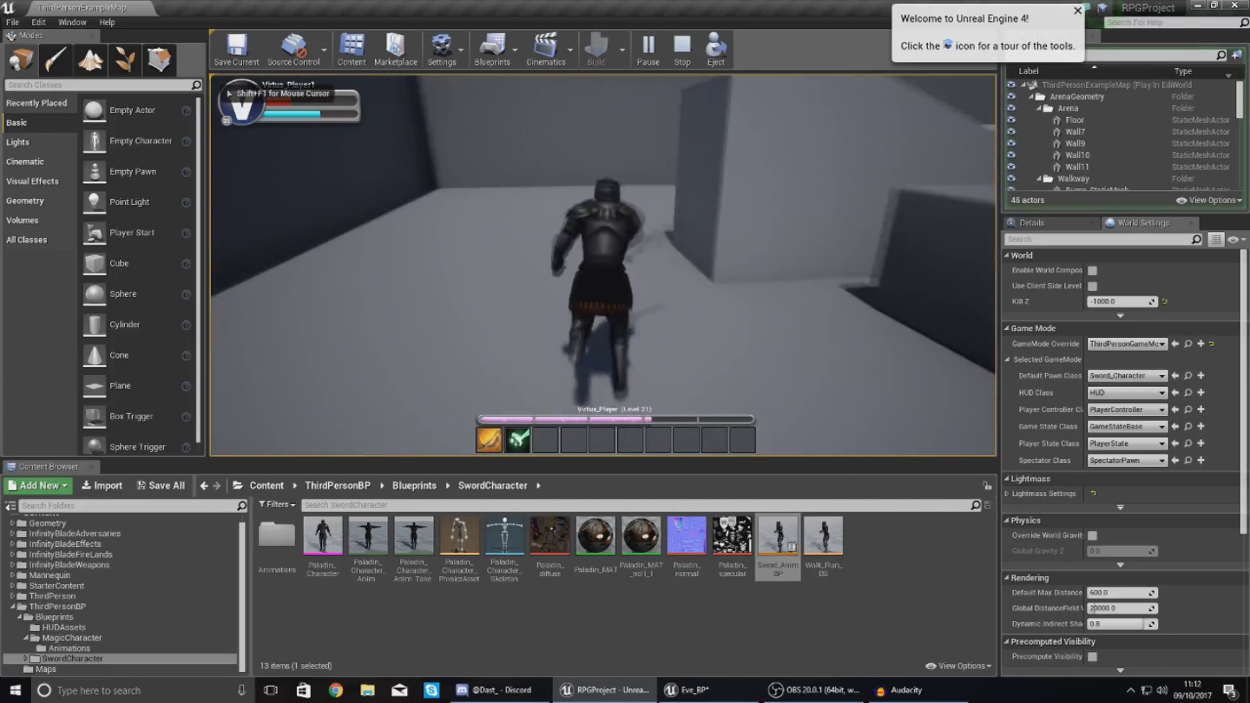
pyautogui.press('1')
pyautogui.press('w')
pyautogui.press('space')
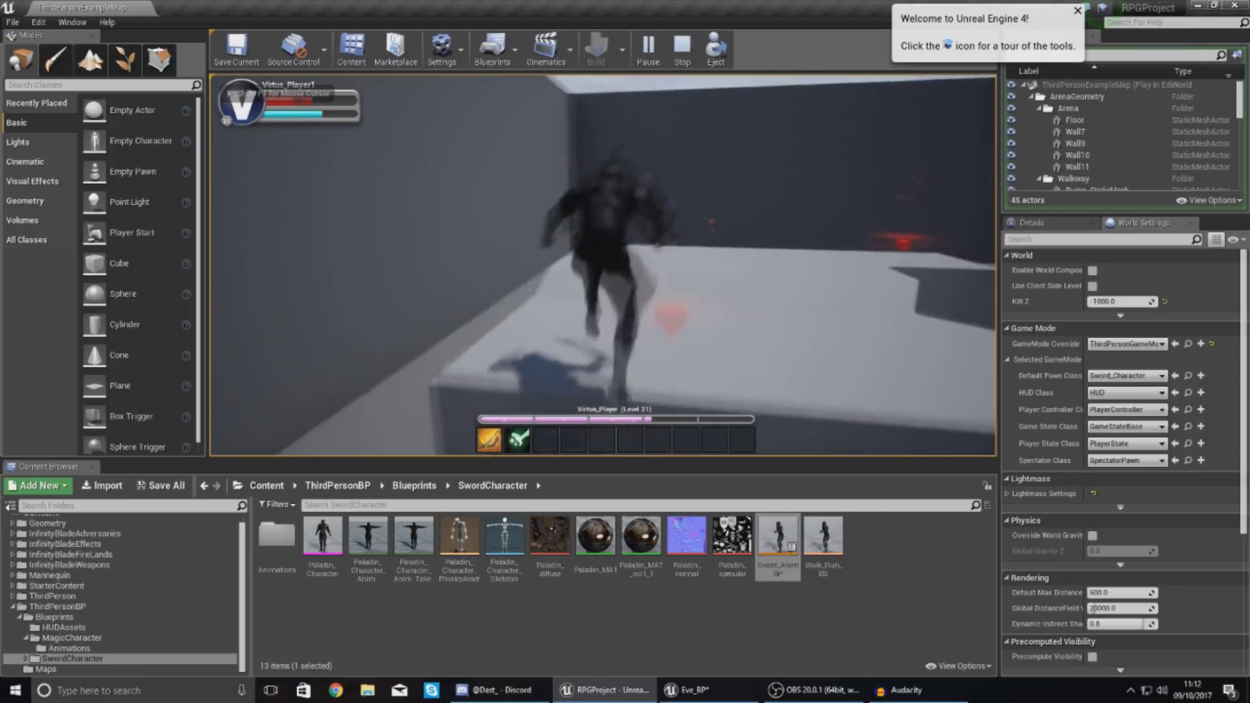
pyautogui.press('w')
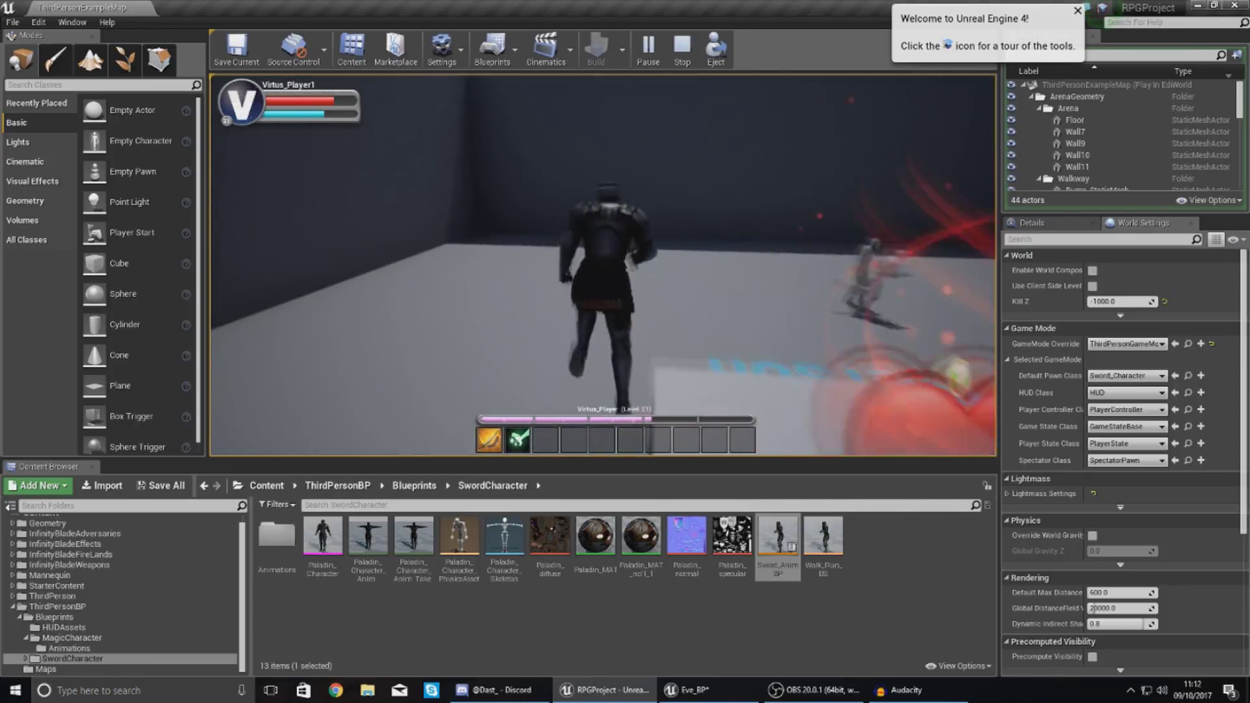
pyautogui.press('space')
pyautogui.press('w')
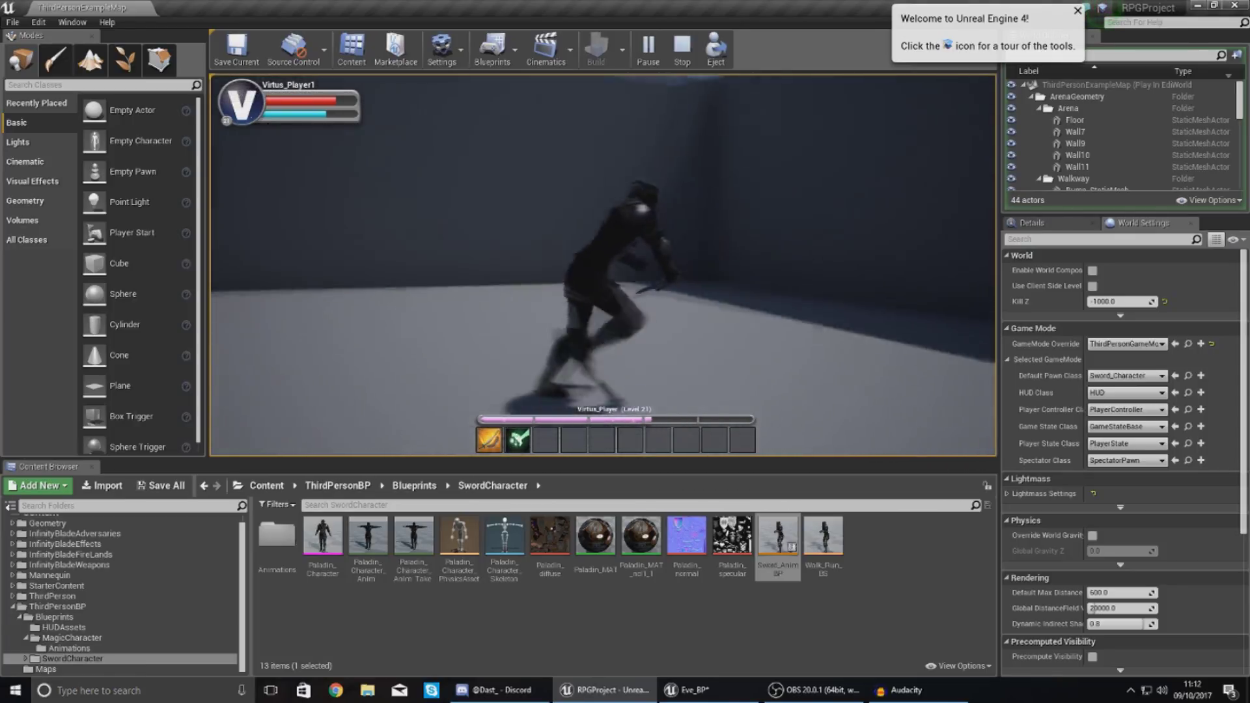
pyautogui.press('1')
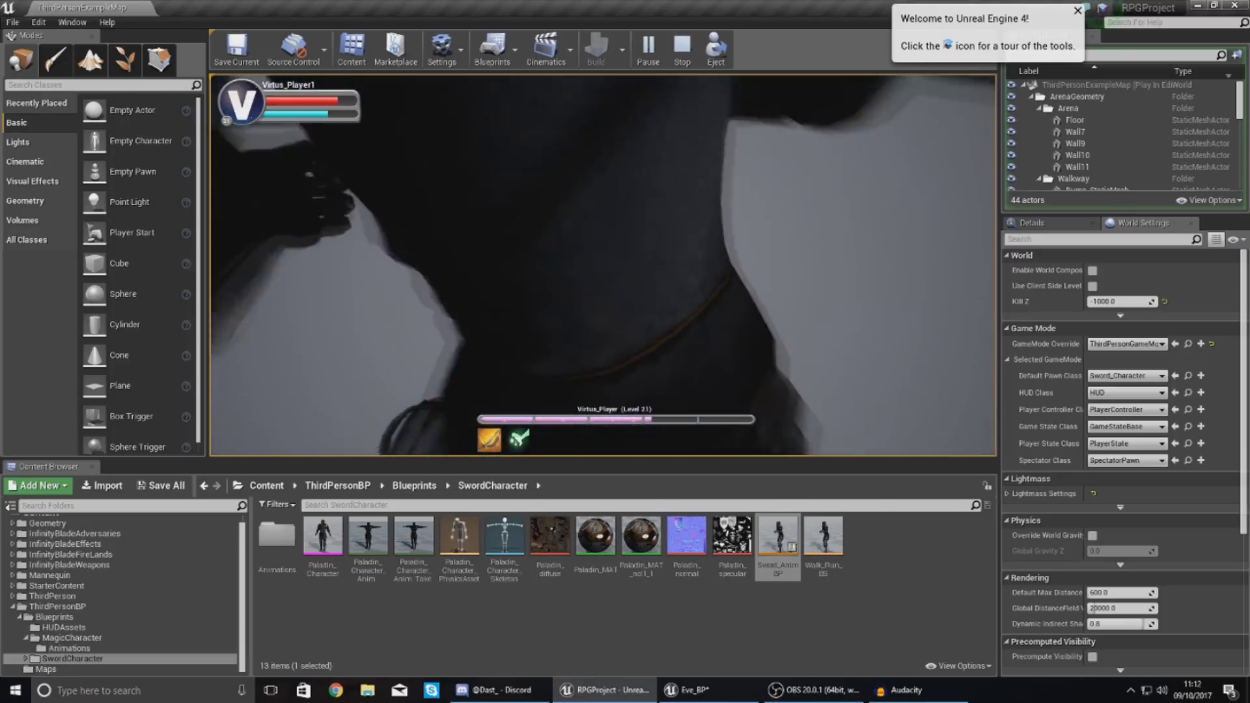
pyautogui.press('Escape')
# Set the game mode's Default Pawn Class to Magic_Character.
pyautogui.click(70, 22)
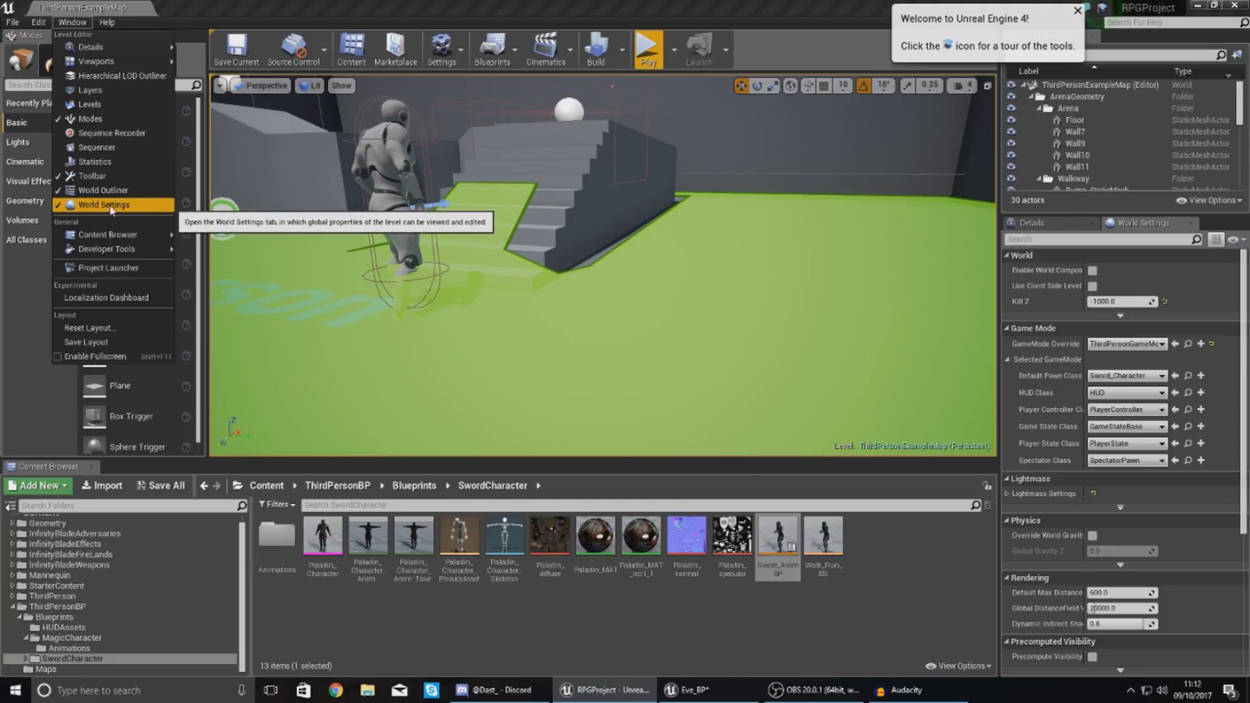
pyautogui.click(1126, 376)
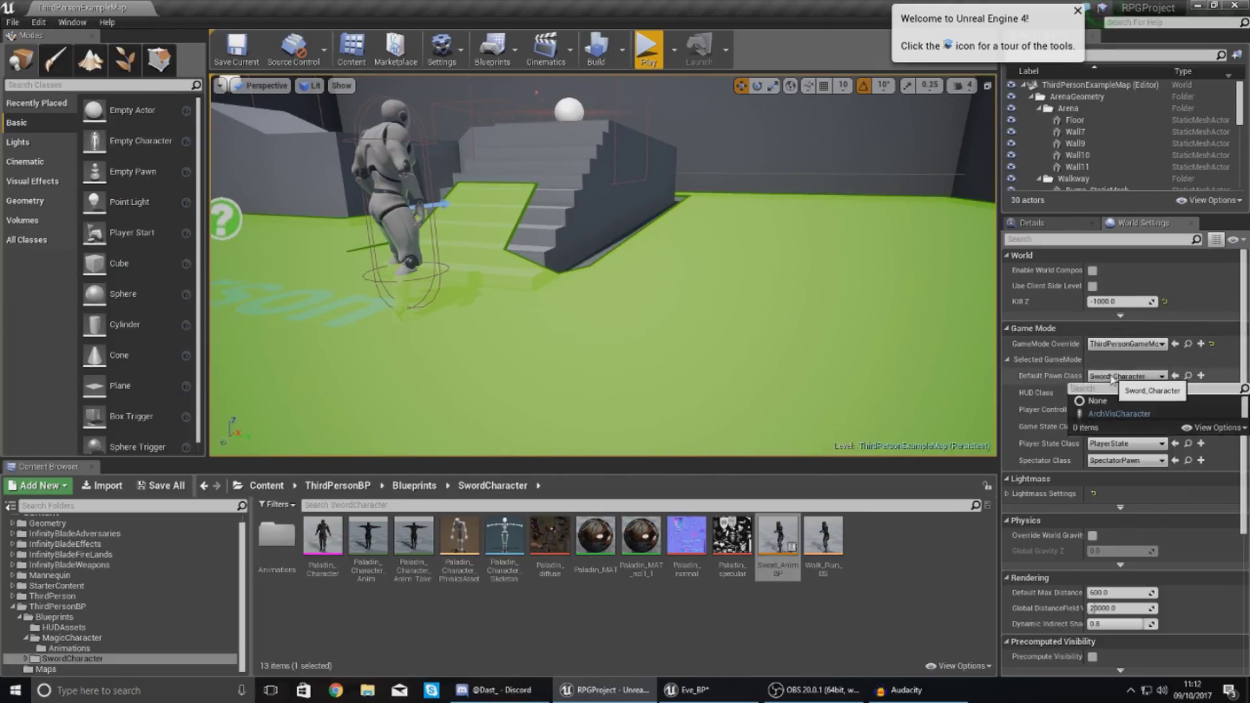
pyautogui.click(1126, 376)
pyautogui.click(1114, 453)
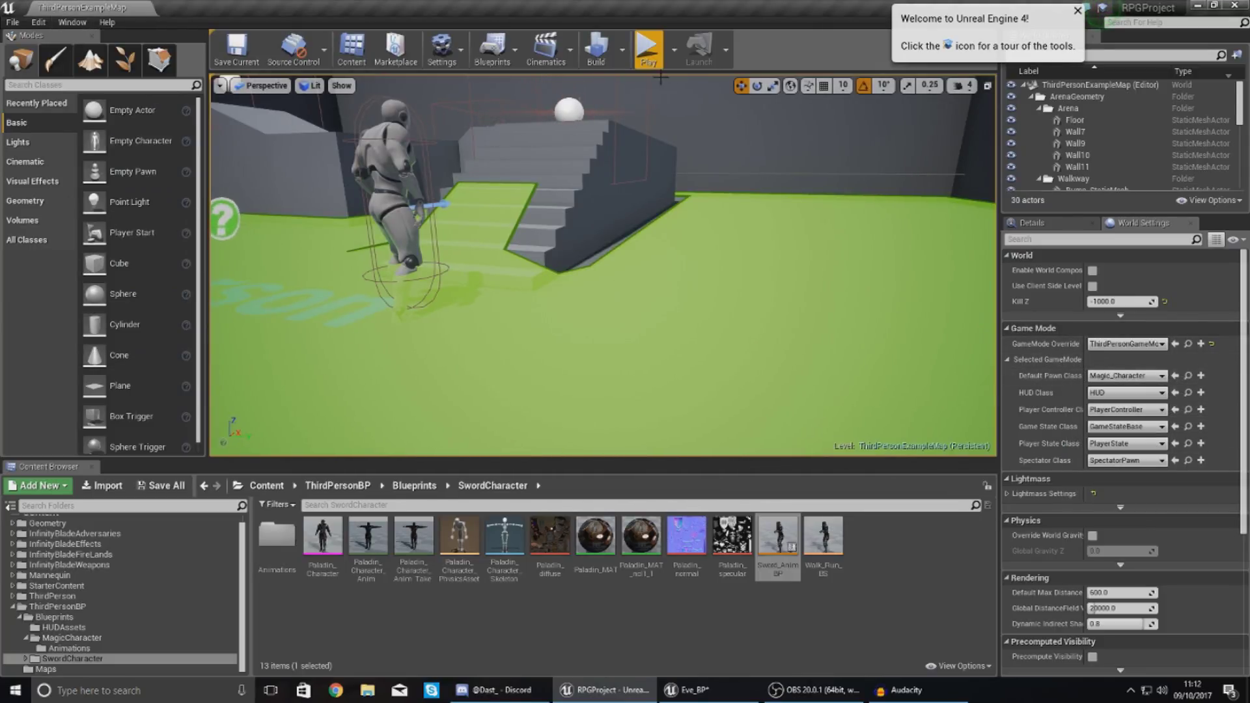
# Play-test the level with the magic character again, jumping onto the blocks while running, and end the session.
pyautogui.click(647, 49)
pyautogui.press('w')
pyautogui.press('space')
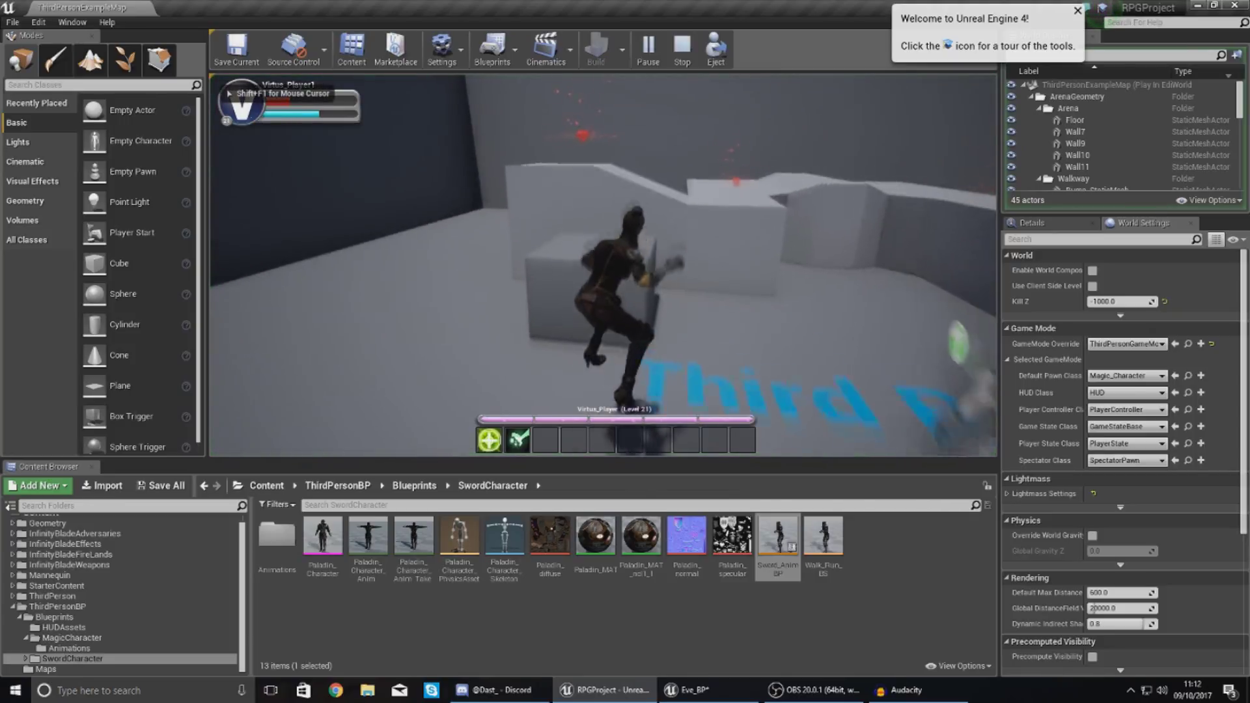
pyautogui.press('w')
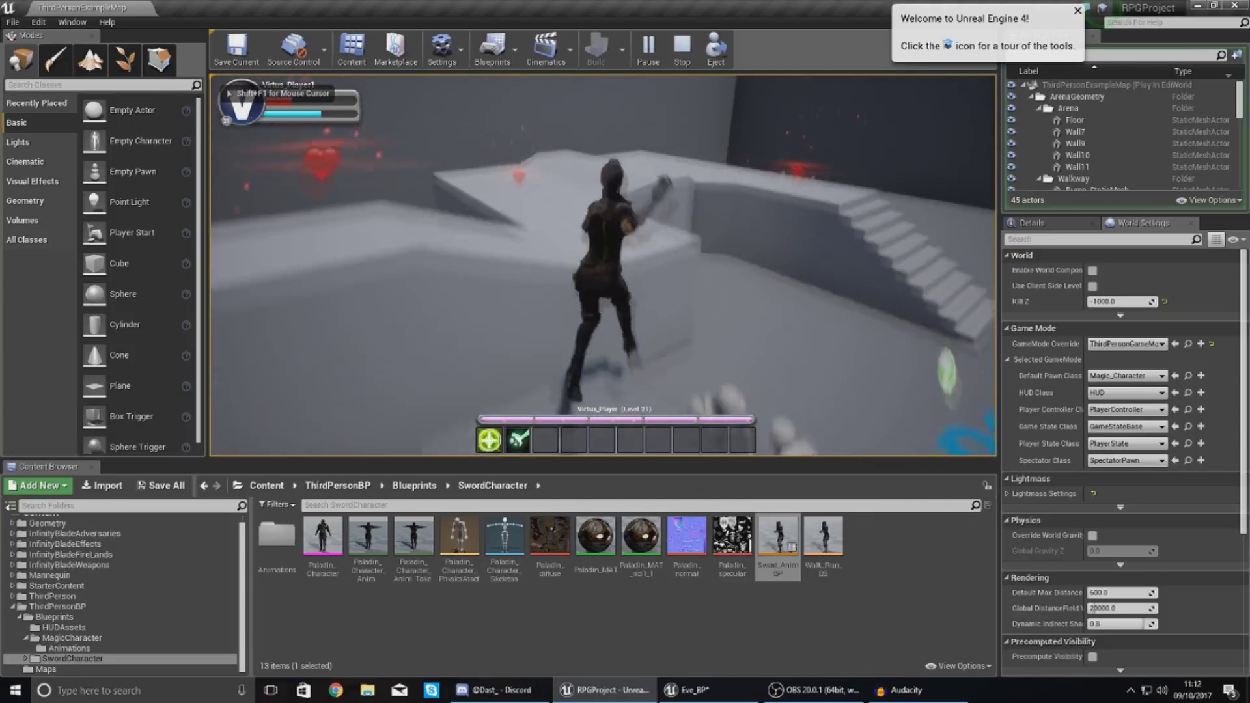
pyautogui.press('space')
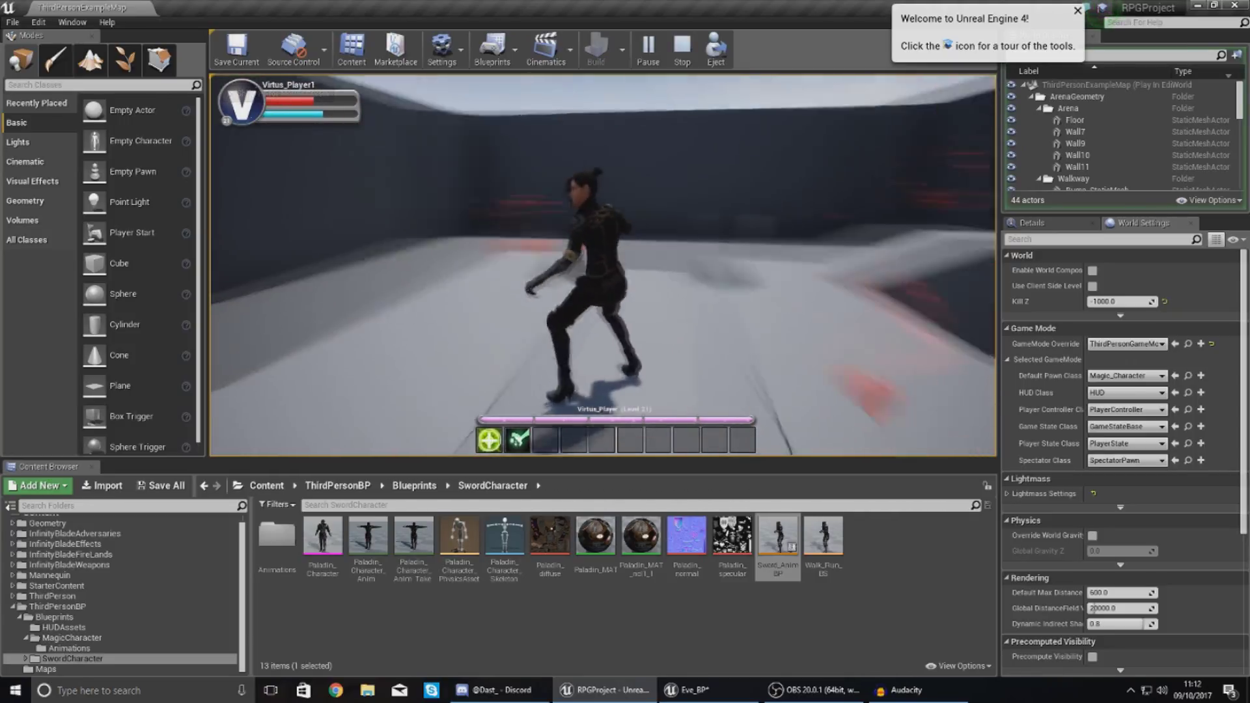
pyautogui.press('Escape')
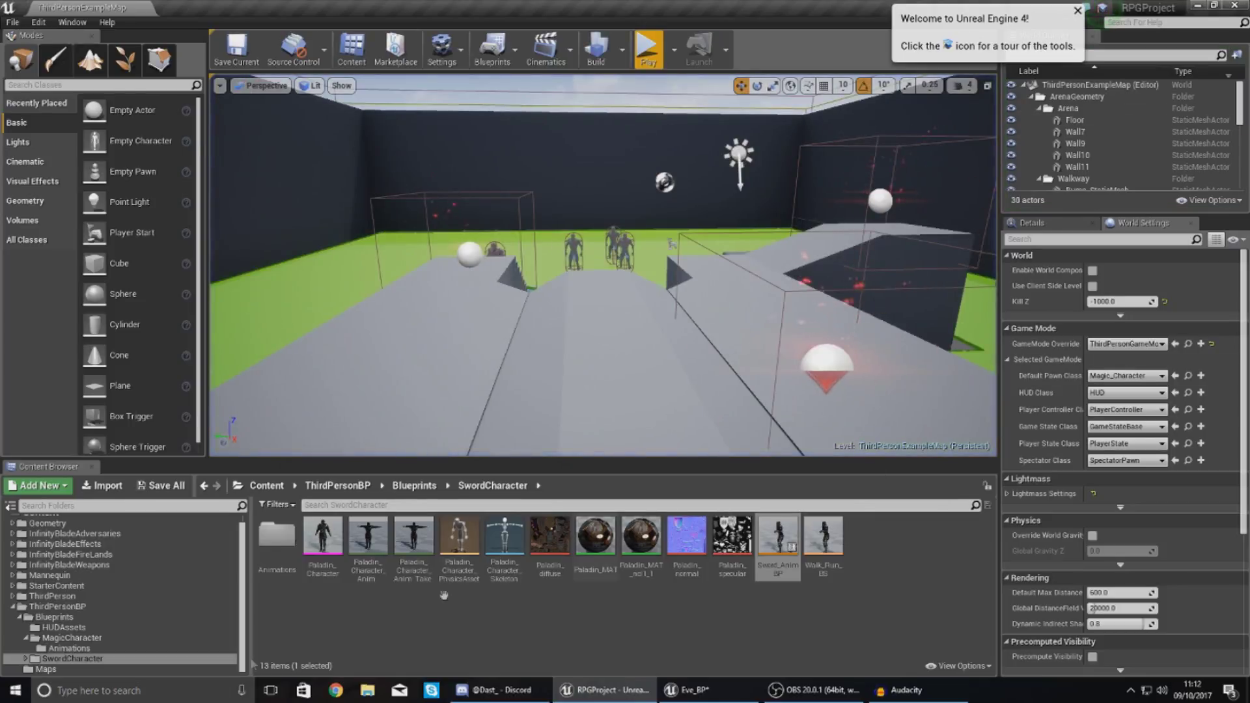
# Open the Eve_BP animation blueprint from the MagicCharacter folder and show the casting states in its Eve_States state machine.
pyautogui.click(65, 607)
pyautogui.doubleClick(276, 537)
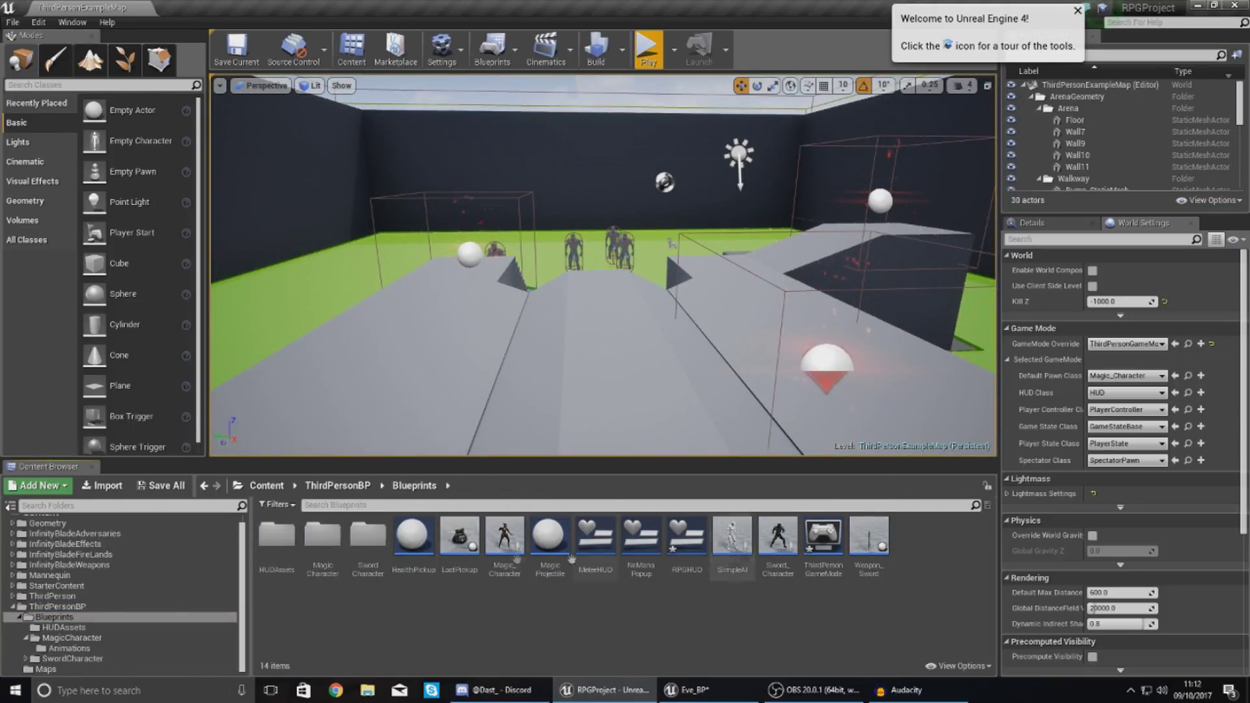
pyautogui.doubleClick(323, 537)
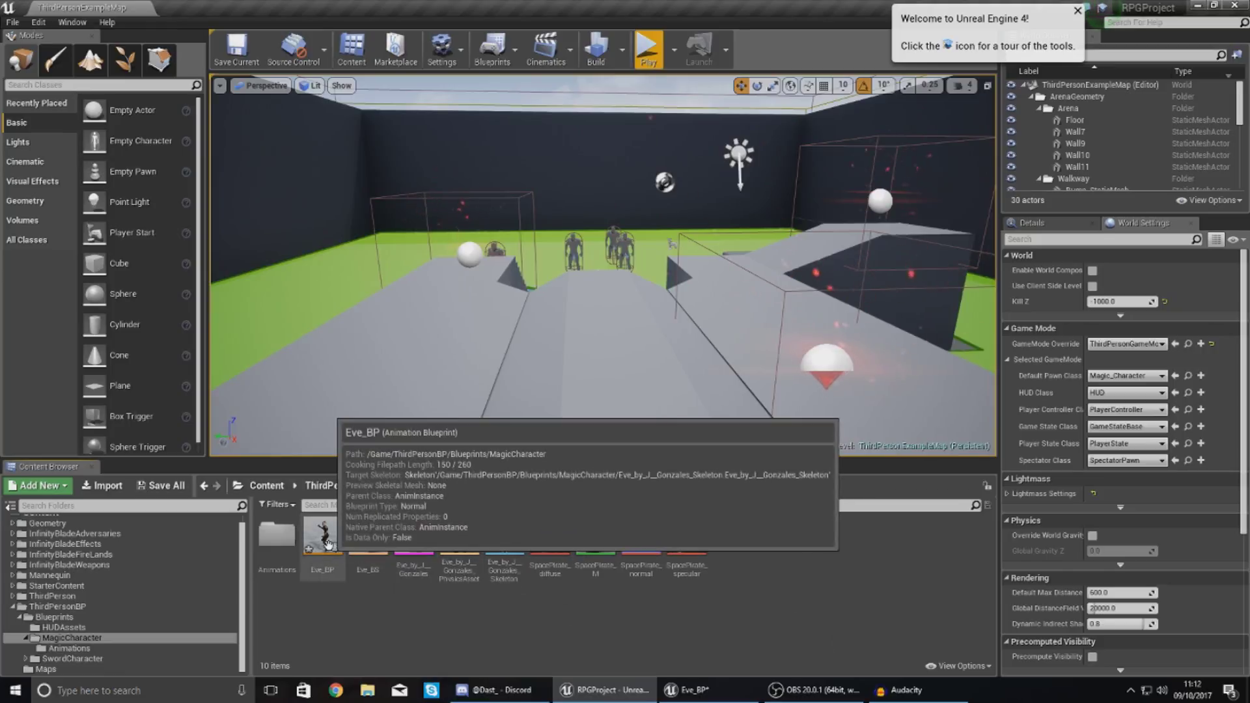
pyautogui.click(327, 544)
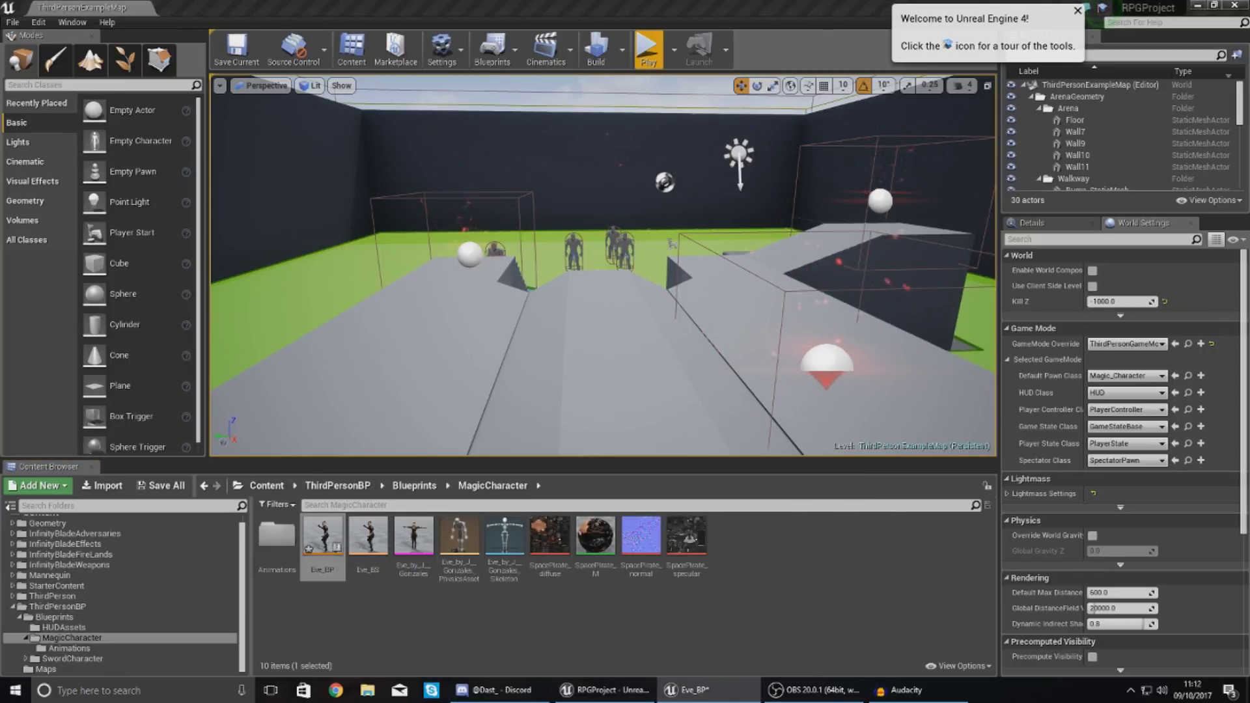
pyautogui.moveTo(1249, 306); pyautogui.dragTo(879, 2)
pyautogui.click(709, 103)
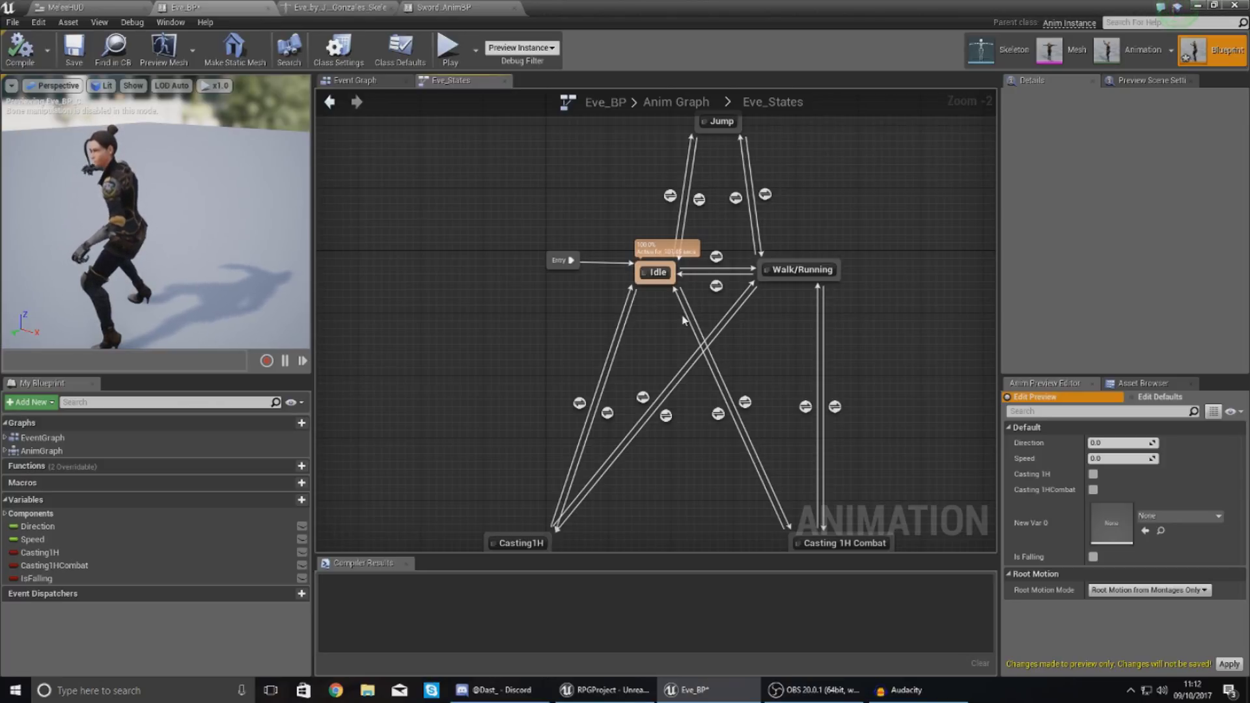
pyautogui.moveTo(680, 478); pyautogui.dragTo(636, 354, button='right')
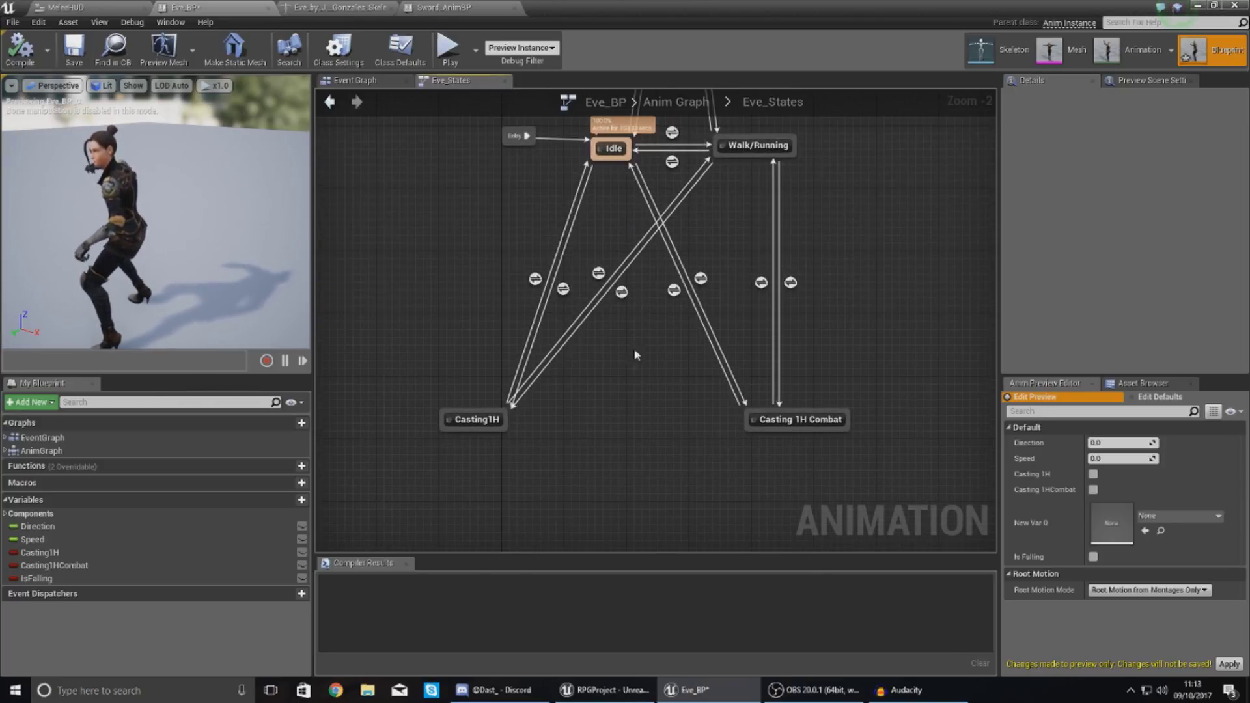
# Point out the Casting1H and Casting 1H Combat states in the Eve_States state machine.
pyautogui.click(466, 421)
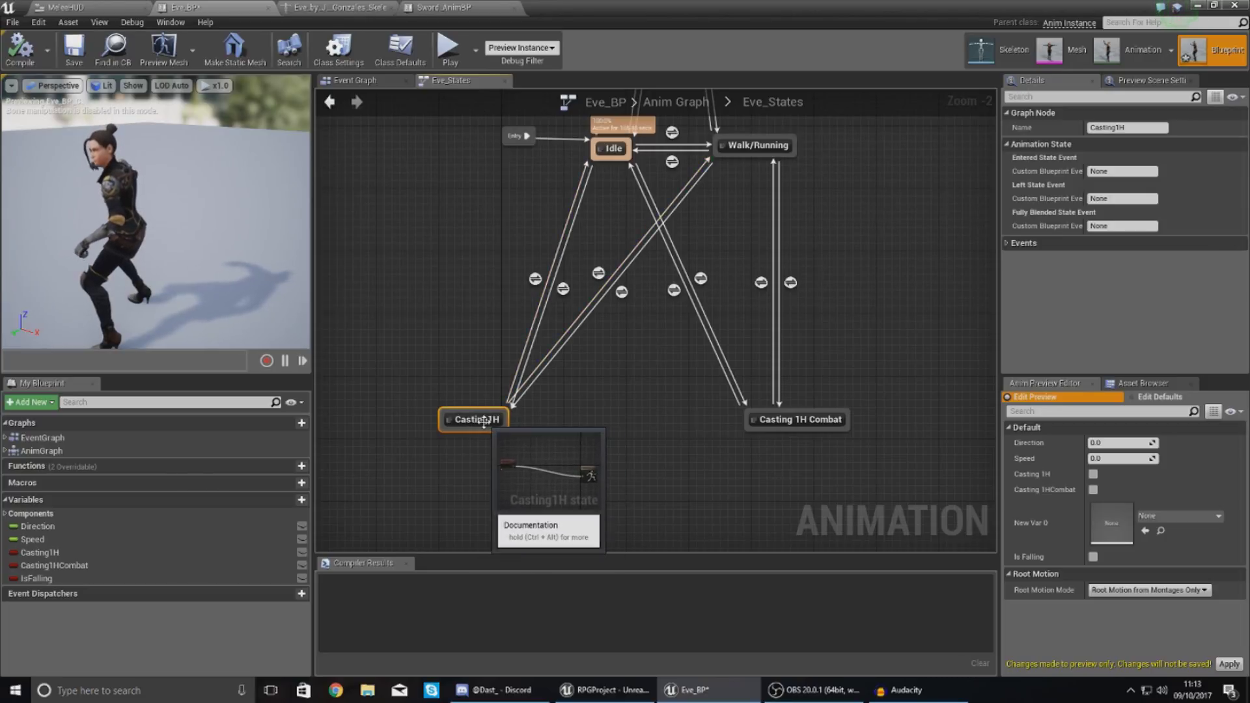
pyautogui.click(781, 420)
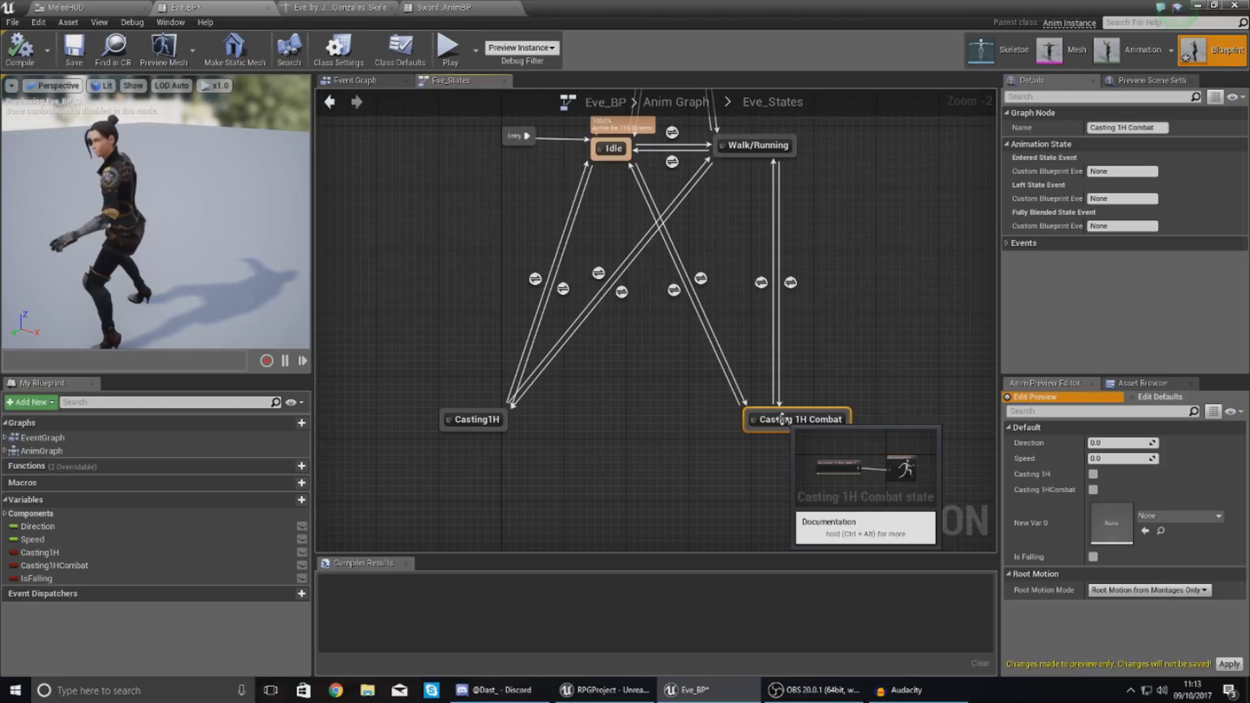
pyautogui.click(744, 448)
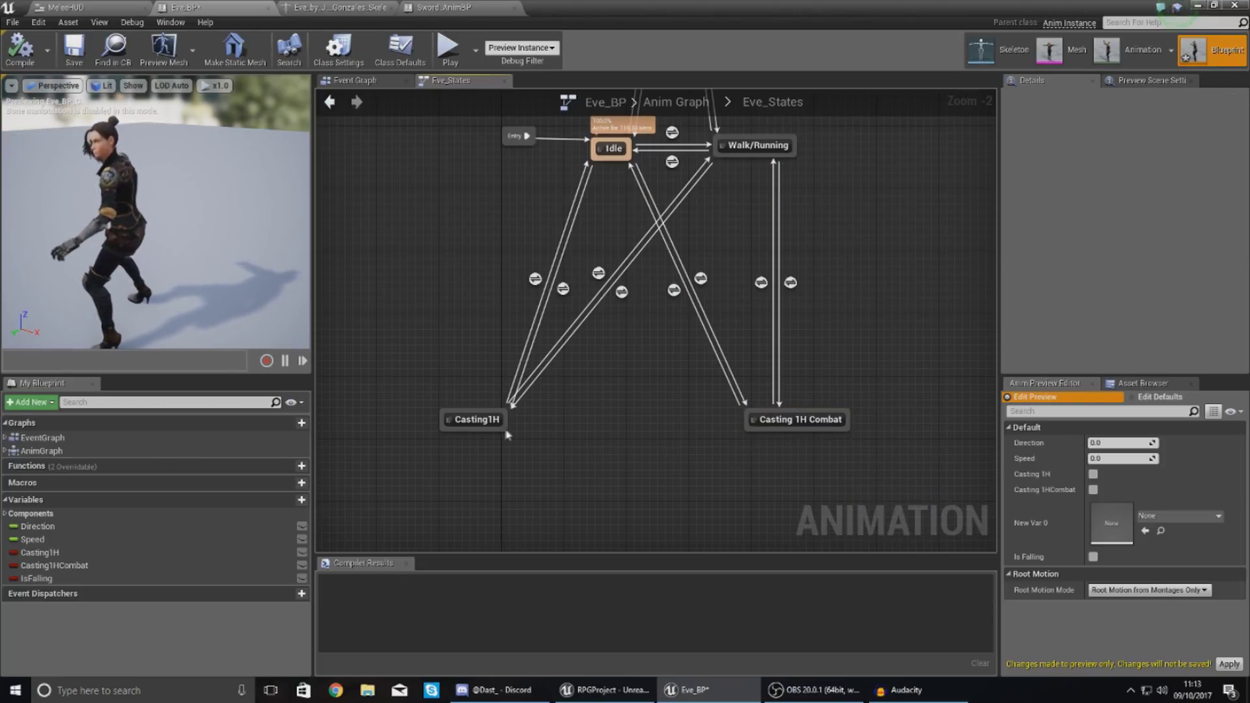
# Open the Casting1H state and preview its standing_1H_cast_spell_01 animation with Casting 1H enabled.
pyautogui.doubleClick(464, 419)
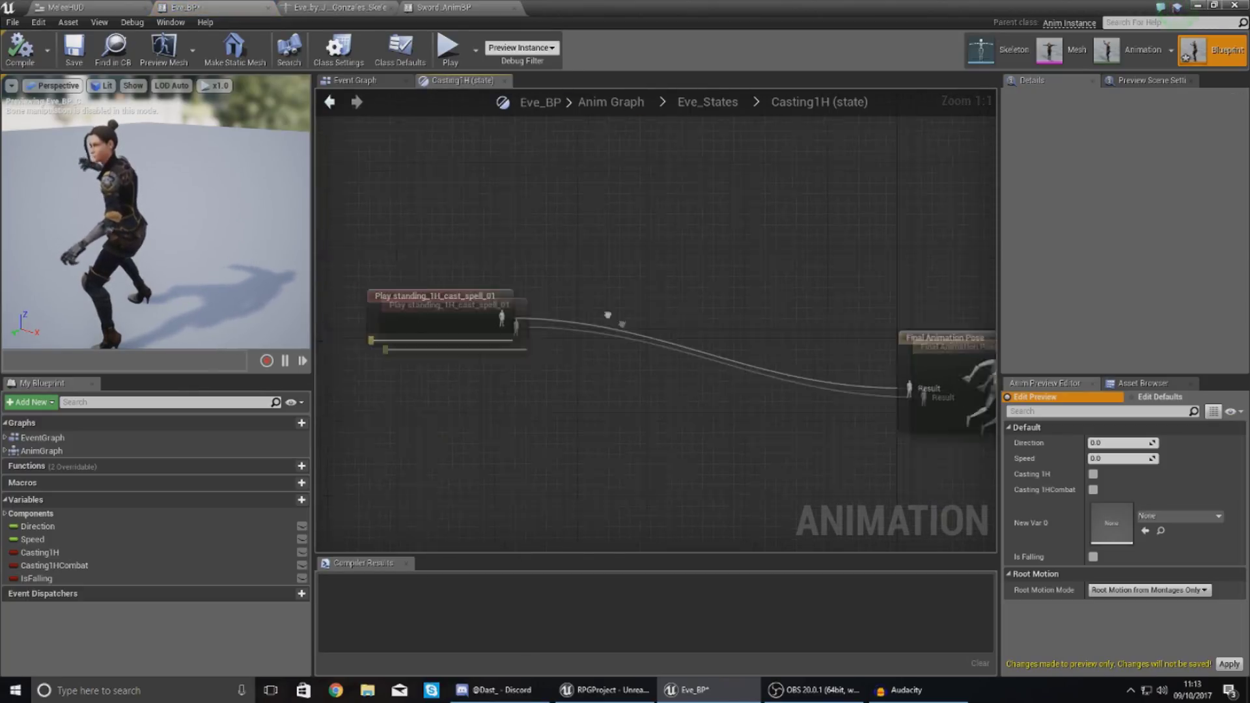
pyautogui.click(488, 269)
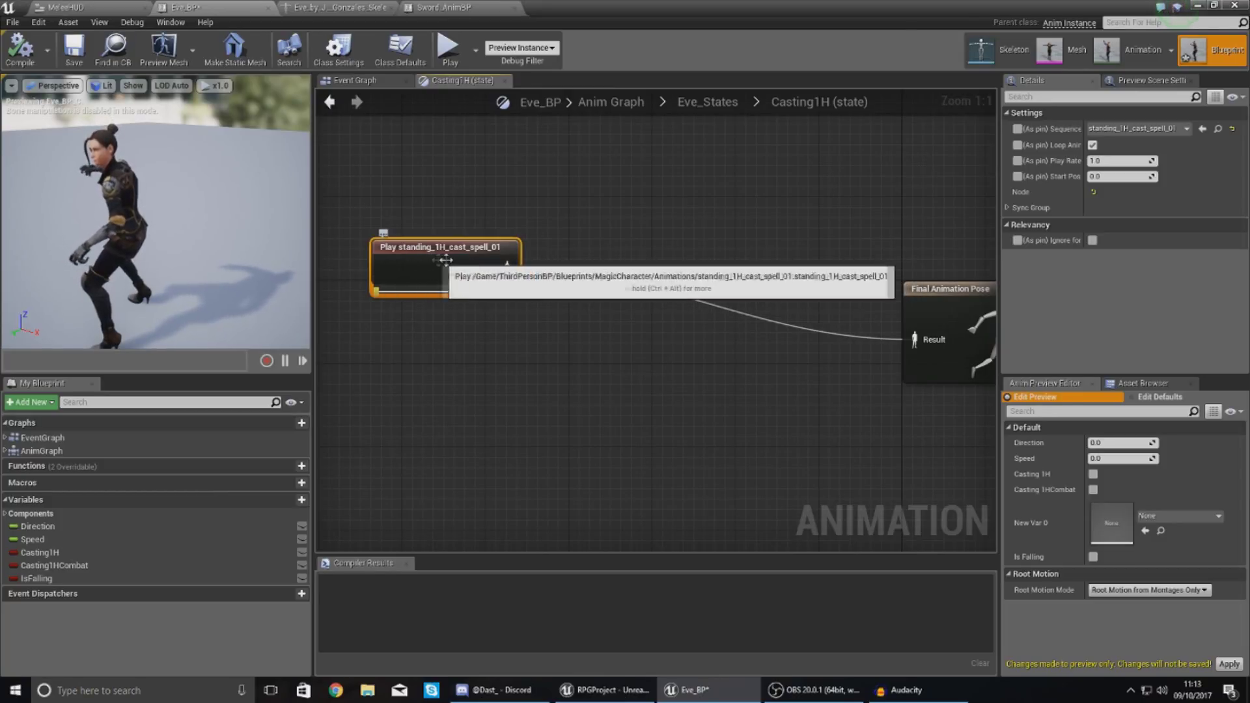
pyautogui.click(1092, 473)
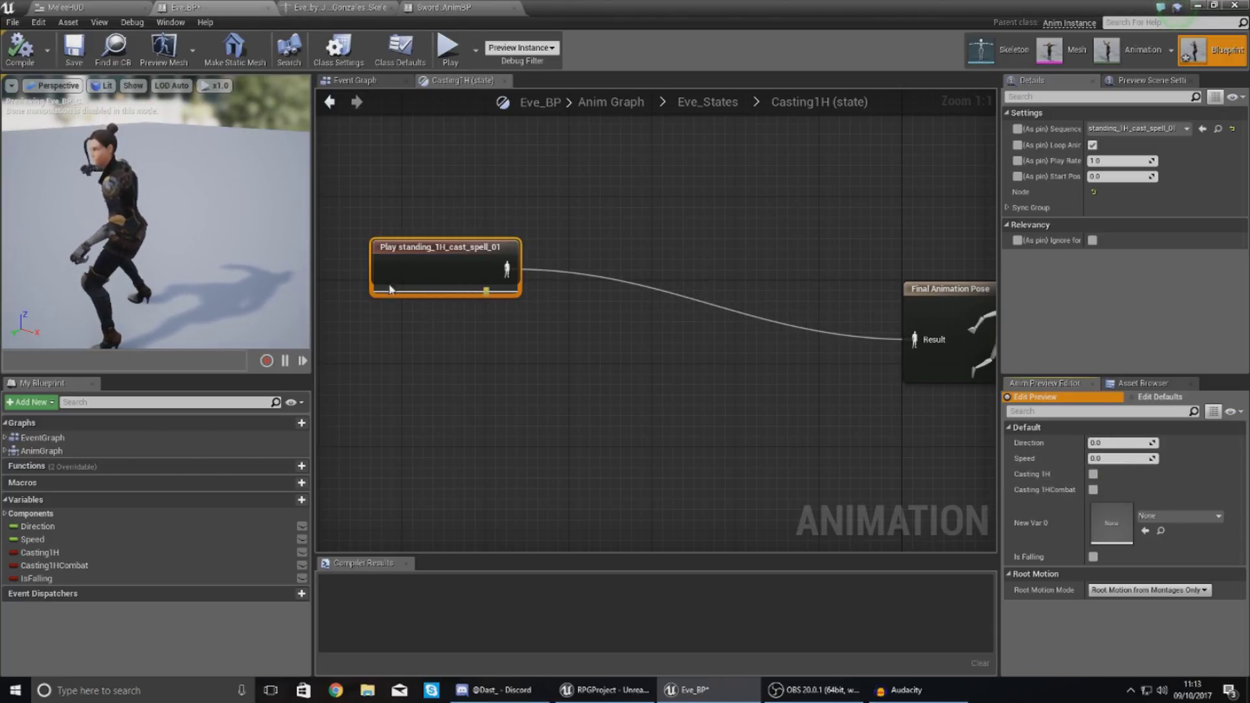
pyautogui.click(598, 292)
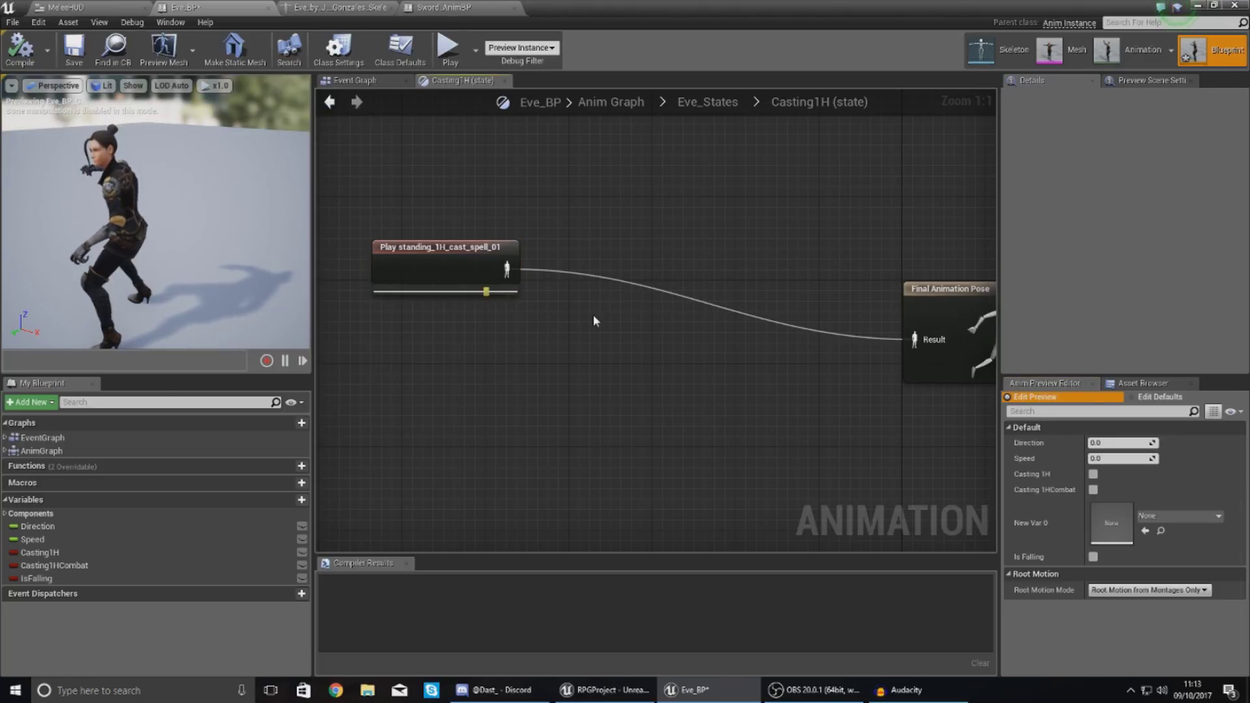
# Add a Layered blend per bone node feeding the Final Animation Pose, with the standing_1H_cast_spell_01 animation wired into Blend Poses 0.
pyautogui.rightClick(592, 315)
pyautogui.click(583, 314)
pyautogui.rightClick(583, 319)
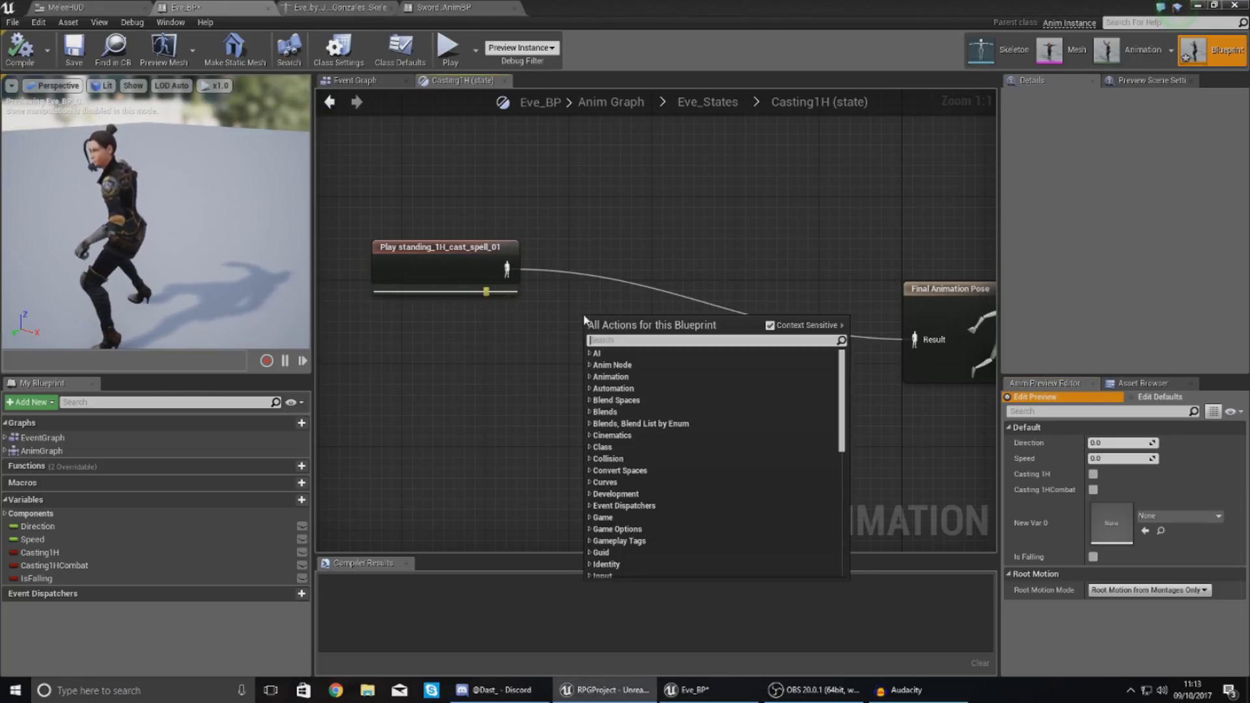
pyautogui.write('layered blend per bo')
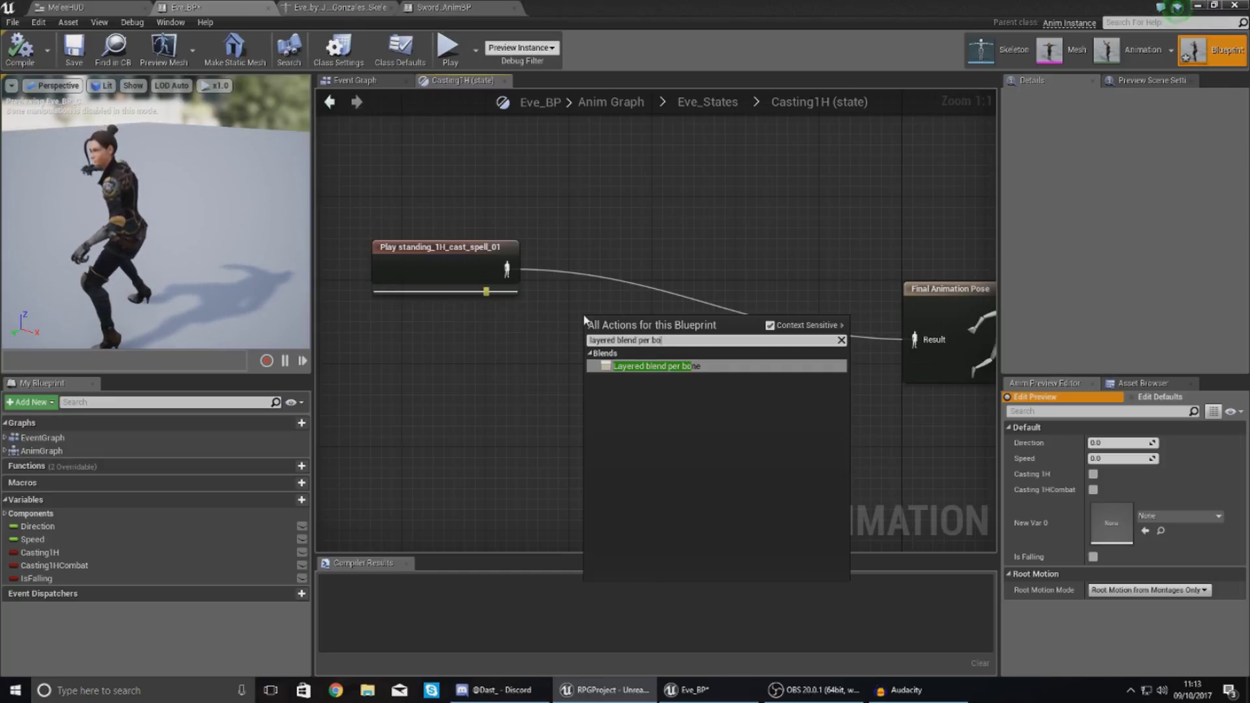
pyautogui.press('Return')
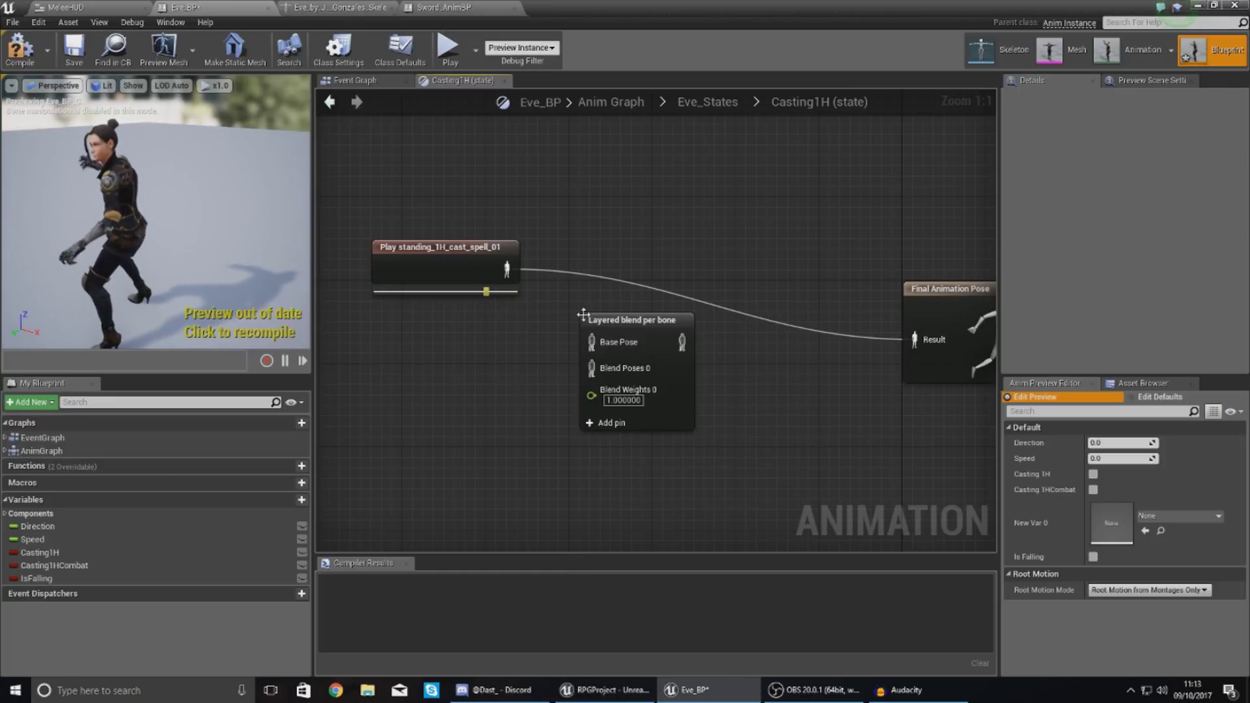
pyautogui.moveTo(681, 341); pyautogui.dragTo(914, 339)
pyautogui.moveTo(454, 297); pyautogui.dragTo(432, 469)
pyautogui.moveTo(426, 318); pyautogui.dragTo(598, 251, button='right')
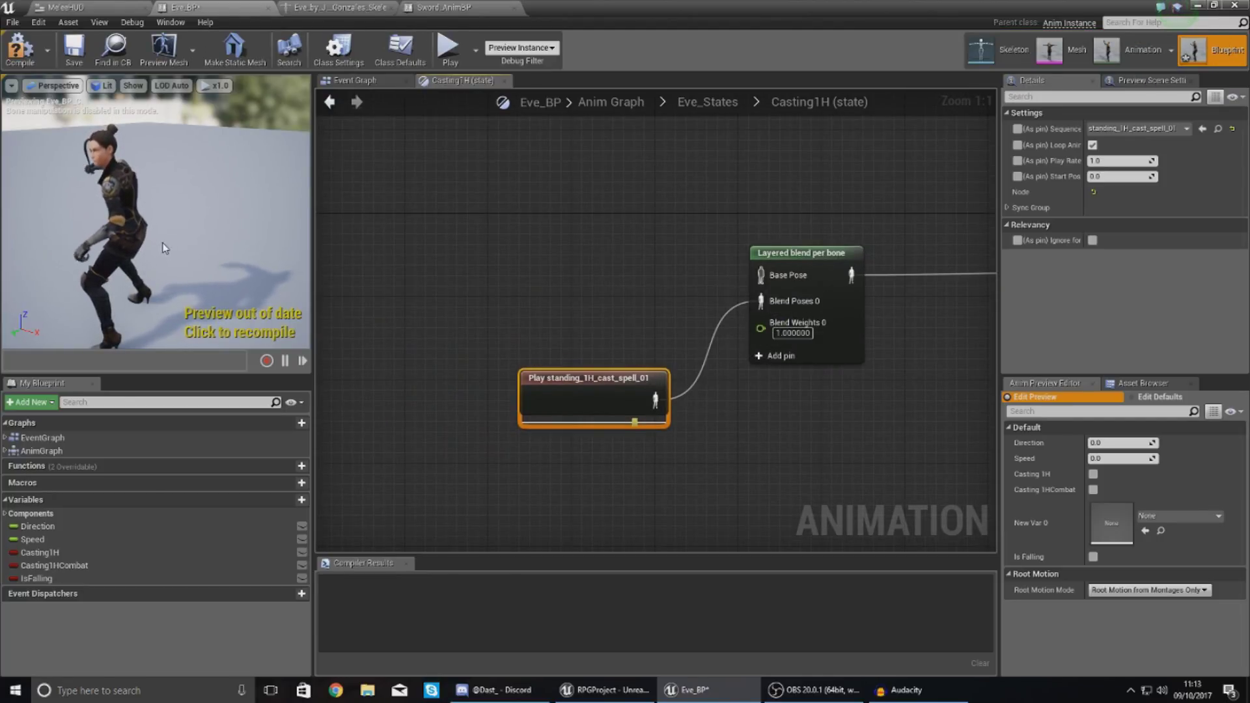
pyautogui.click(537, 300)
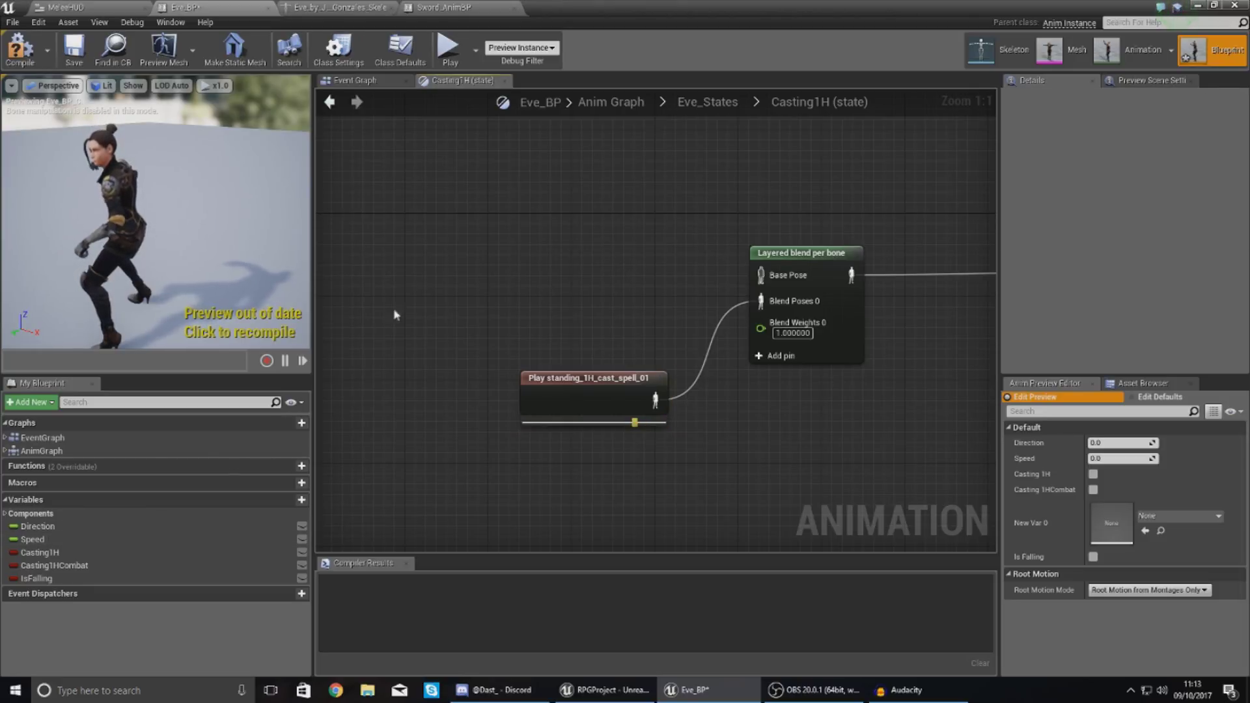
# Place the Eve_BS blendspace above the spell animation and connect it to the blend node's Base Pose.
pyautogui.click(1143, 383)
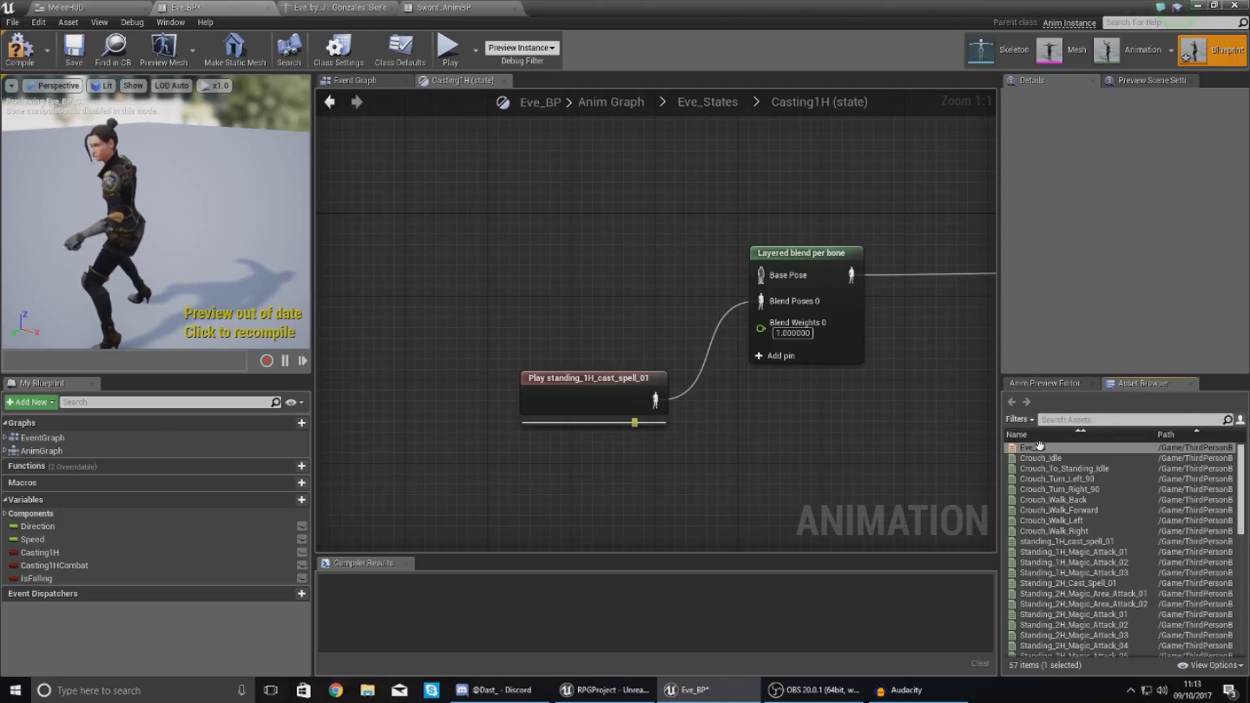
pyautogui.moveTo(1039, 447); pyautogui.dragTo(498, 238)
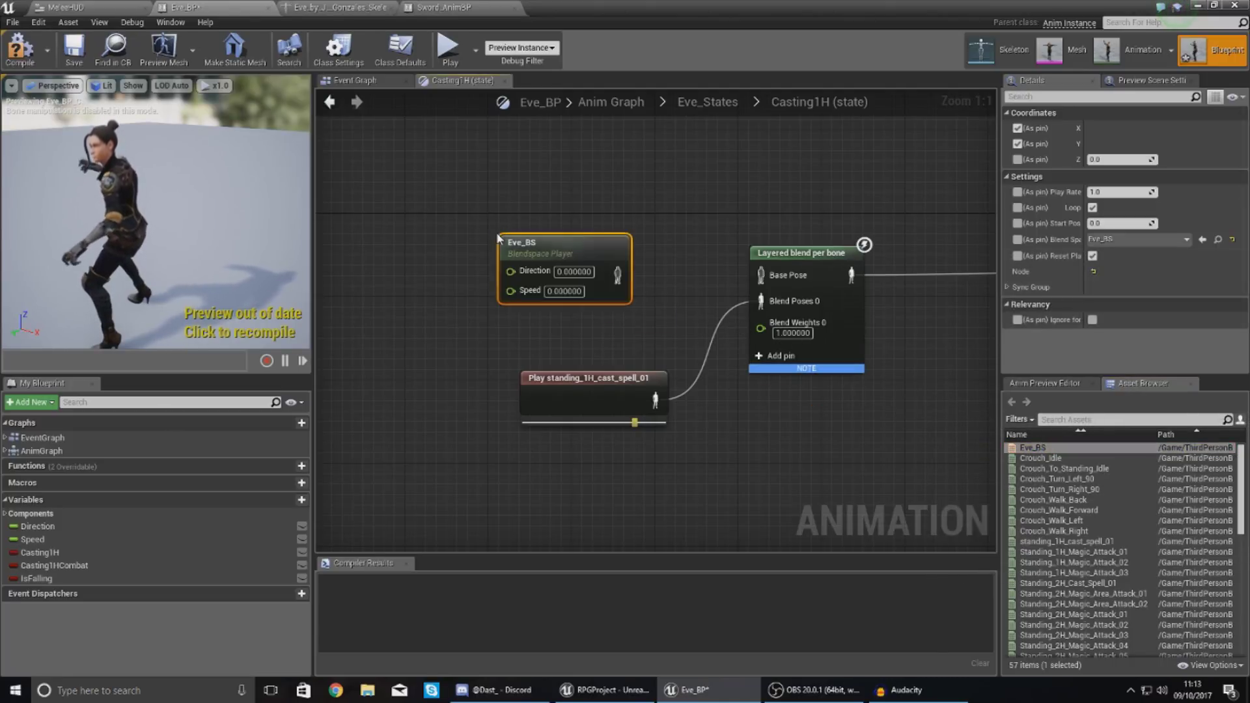
pyautogui.moveTo(616, 275); pyautogui.dragTo(787, 273)
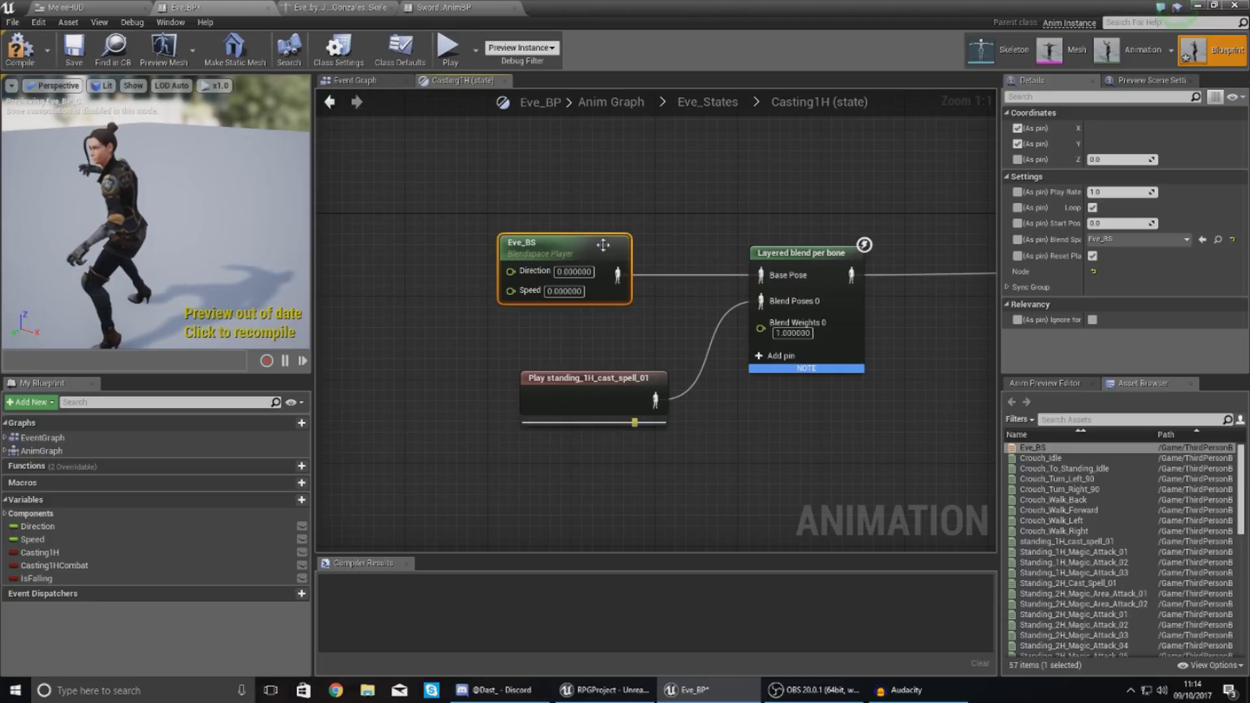
pyautogui.moveTo(582, 245); pyautogui.dragTo(592, 243)
pyautogui.click(589, 195)
# Add getters for the Direction and Speed variables and connect them to the matching Eve_BS inputs.
pyautogui.moveTo(572, 201); pyautogui.dragTo(723, 204, button='right')
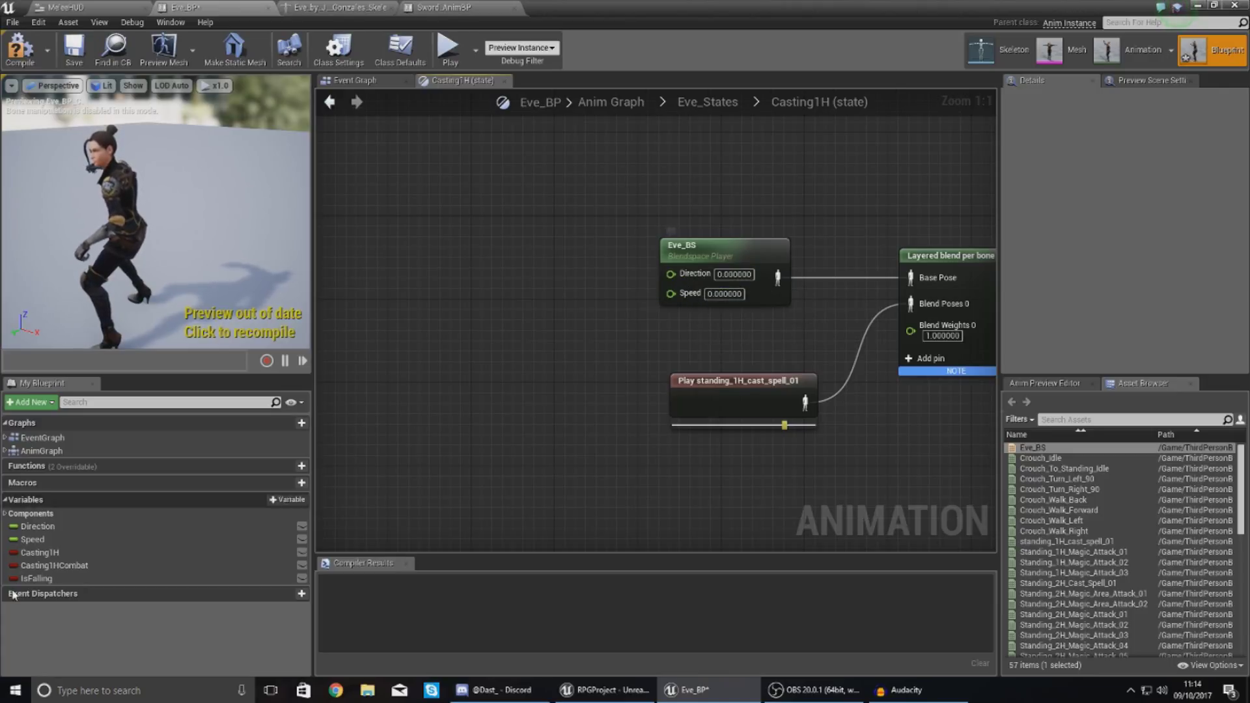
pyautogui.moveTo(37, 525); pyautogui.dragTo(466, 260)
pyautogui.moveTo(32, 539); pyautogui.dragTo(496, 317)
pyautogui.click(498, 312)
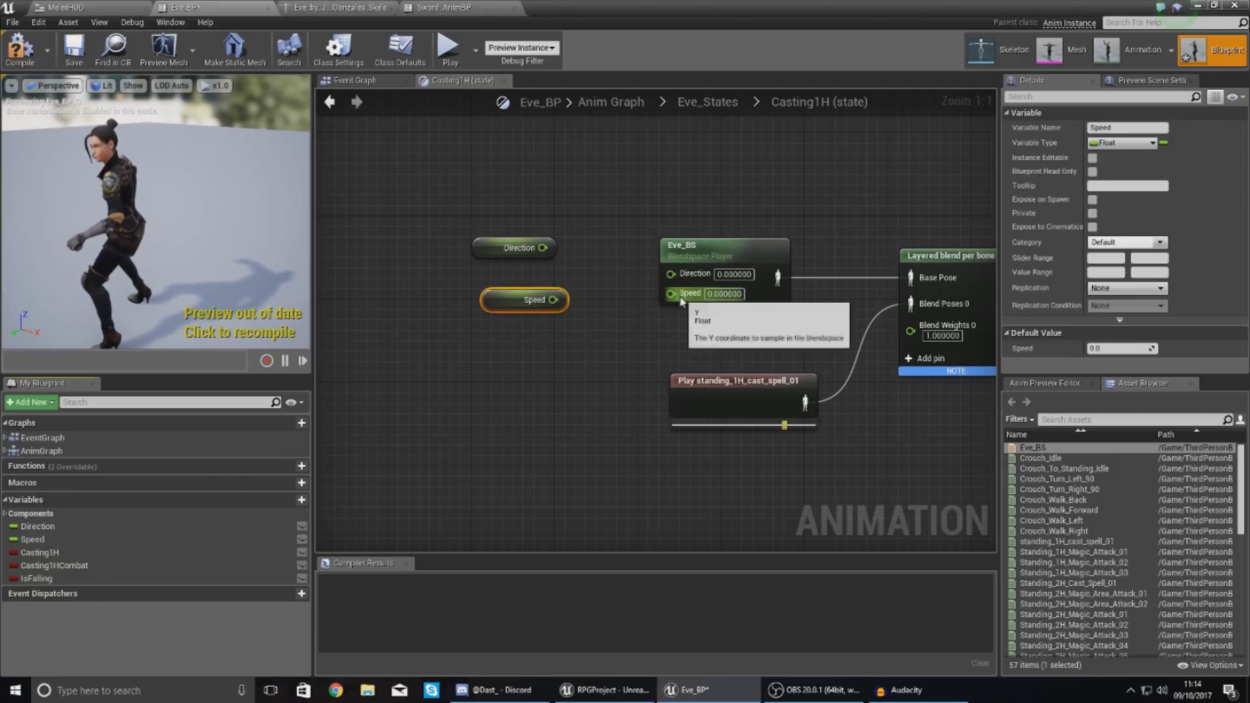
pyautogui.moveTo(671, 294); pyautogui.dragTo(559, 305)
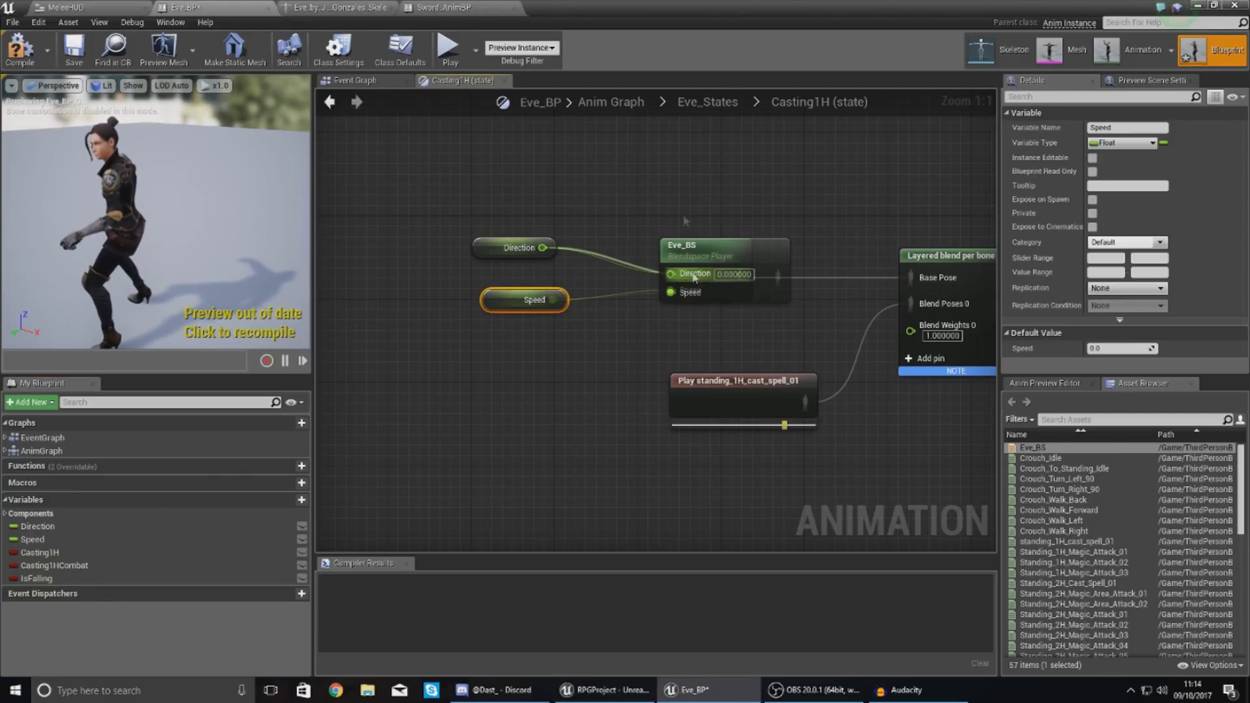
pyautogui.click(697, 159)
# Add one branch filter to the layer setup of the Layered blend per bone node.
pyautogui.moveTo(736, 161); pyautogui.dragTo(458, 173, button='right')
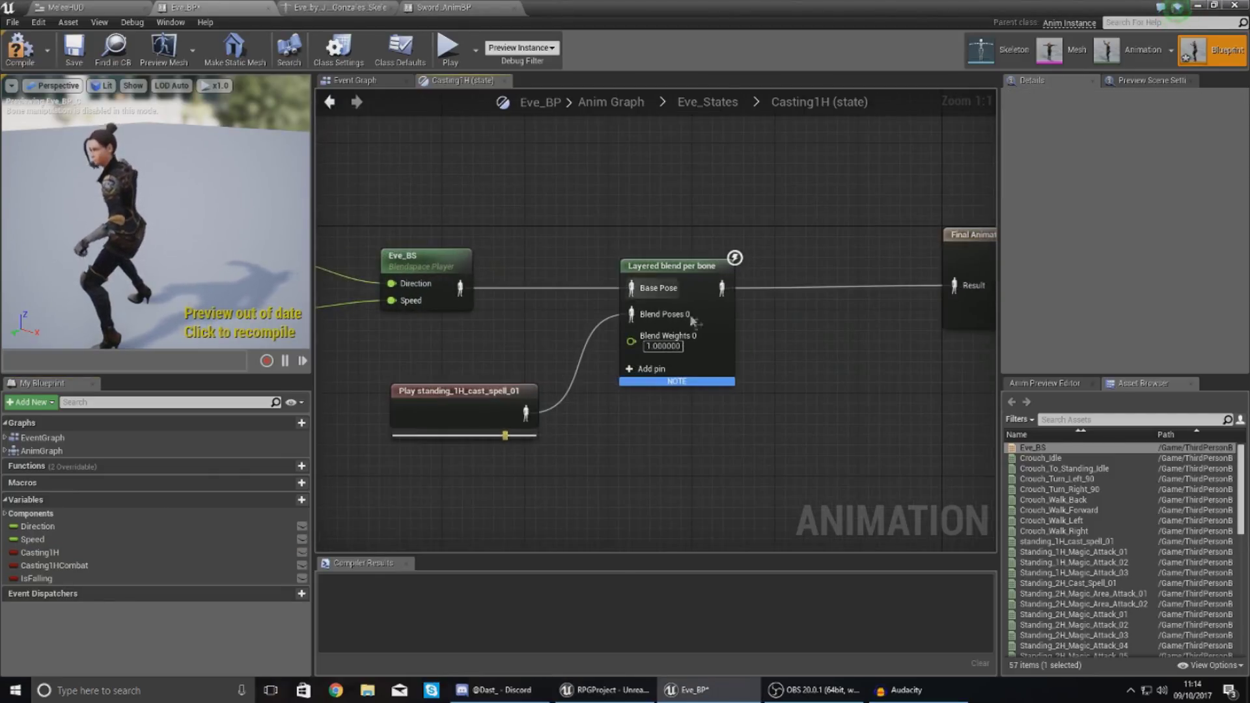
pyautogui.click(723, 312)
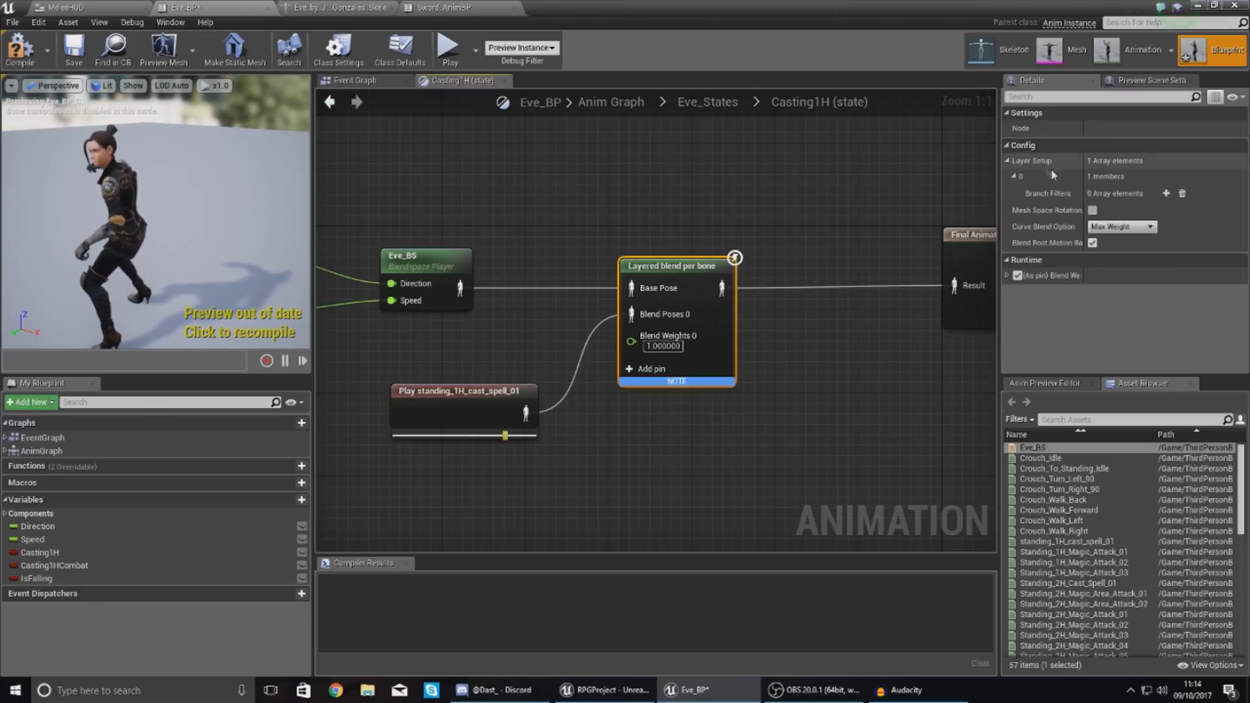
pyautogui.click(1165, 194)
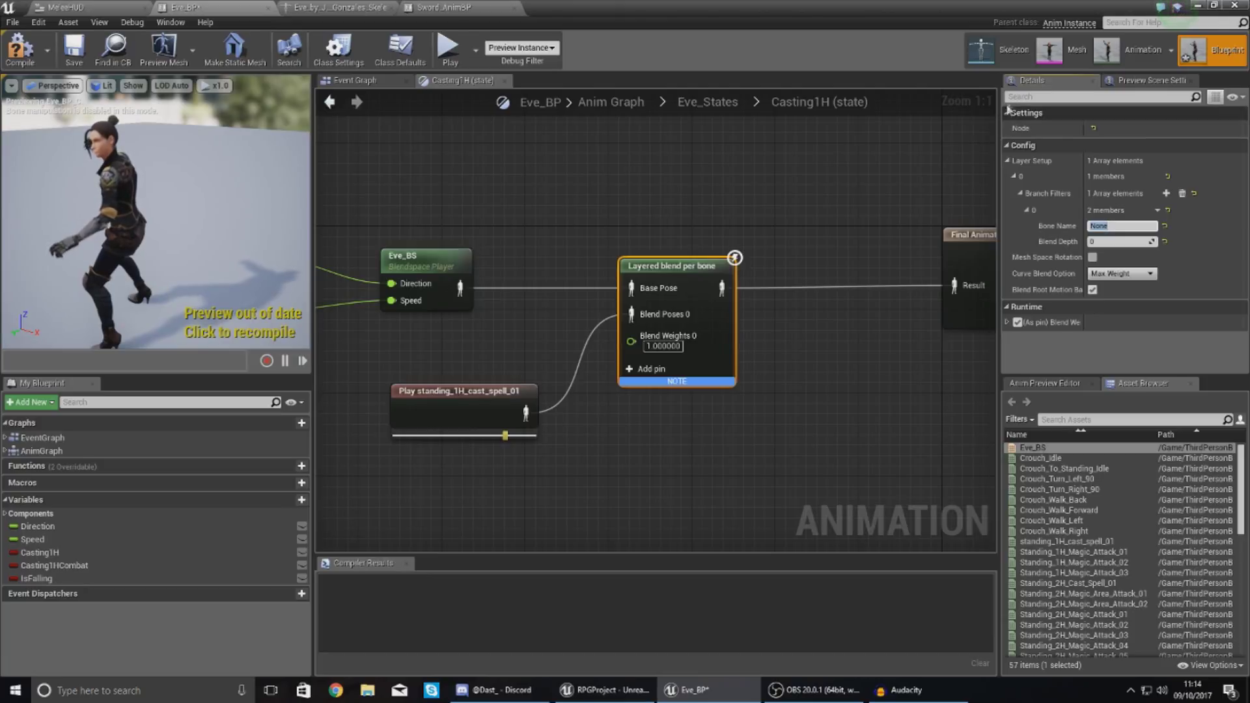
# Check the Spine2 bone in Eve's skeleton and the blend node settings in Sword_AnimBP's Sword_Attack state, closing the sword blueprint.
pyautogui.click(1006, 56)
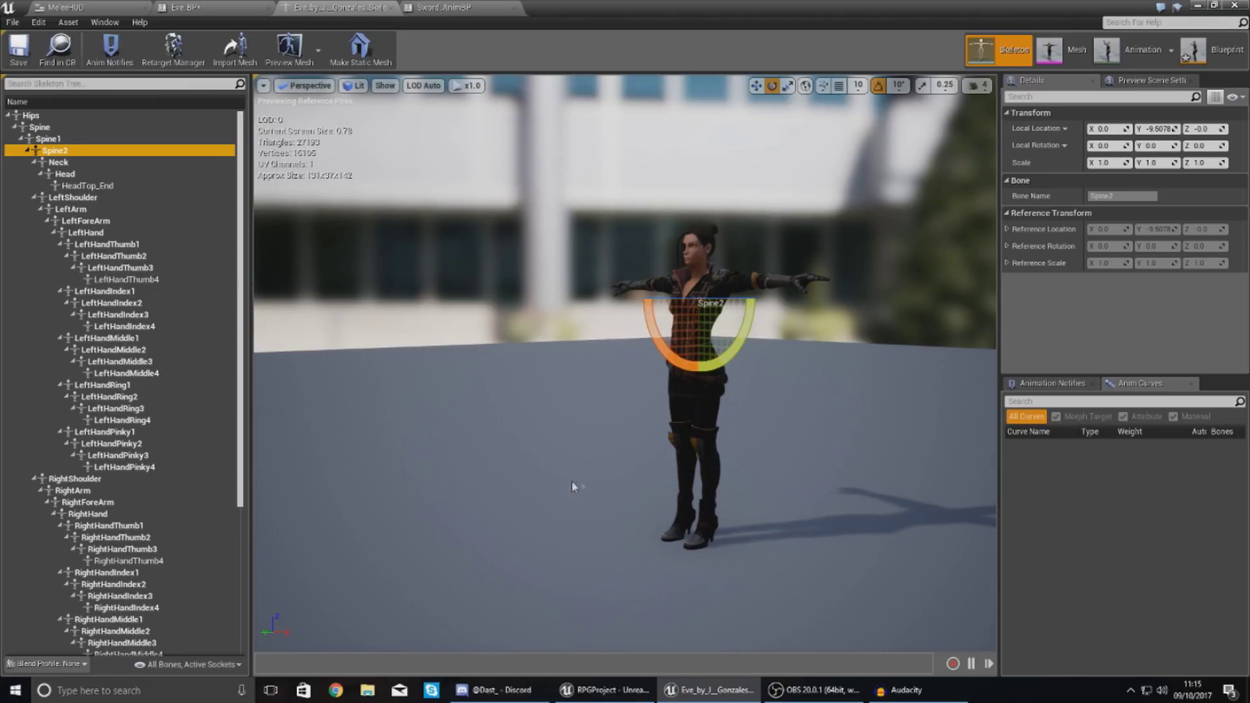
pyautogui.moveTo(599, 487); pyautogui.dragTo(736, 527, button='right')
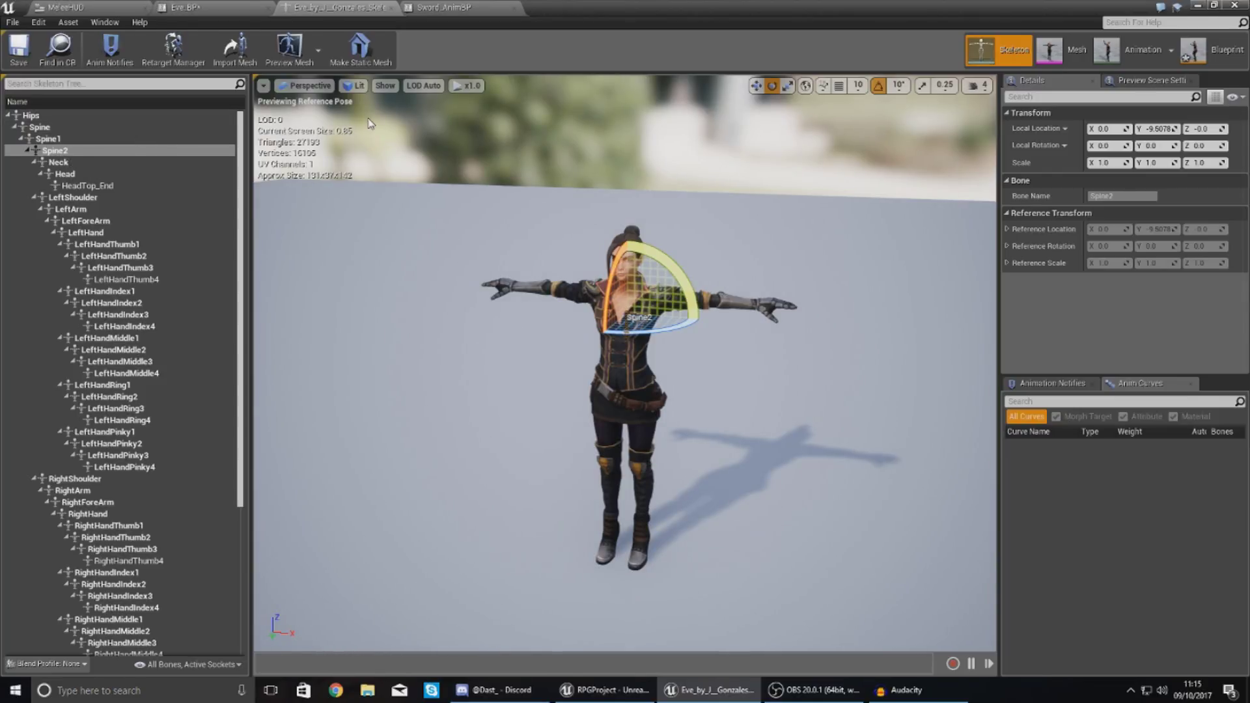
pyautogui.click(443, 9)
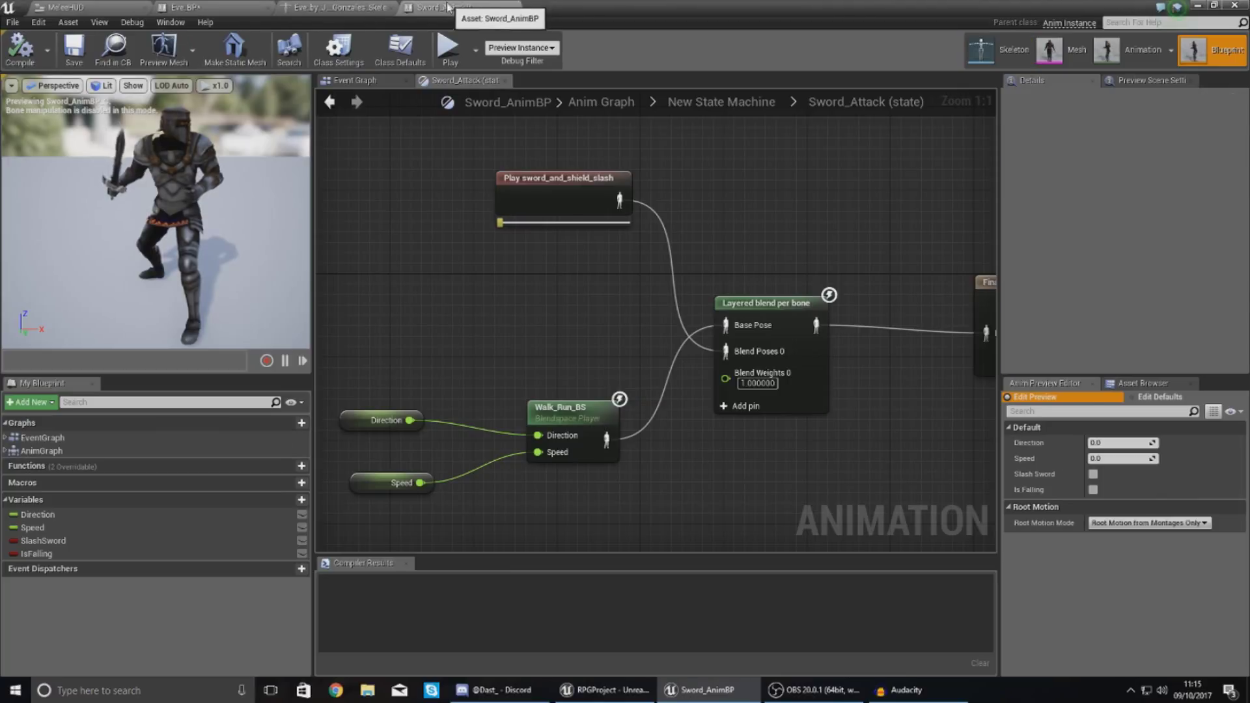
pyautogui.click(756, 322)
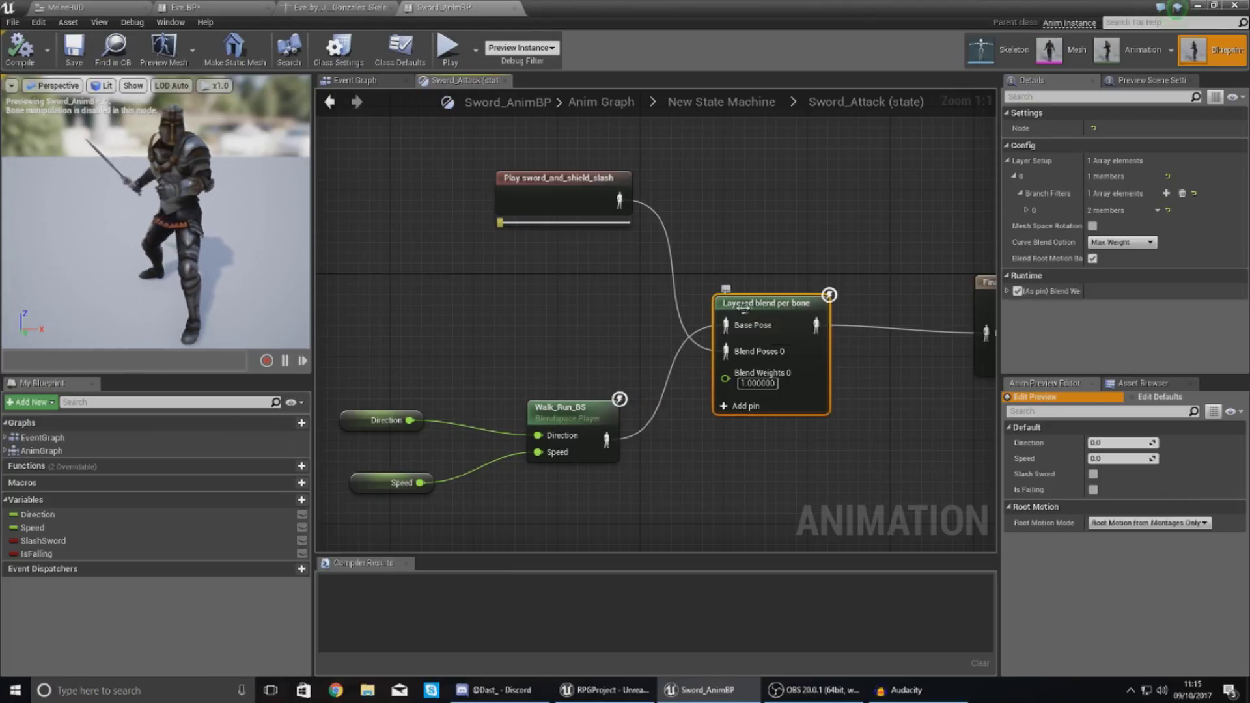
pyautogui.click(1026, 210)
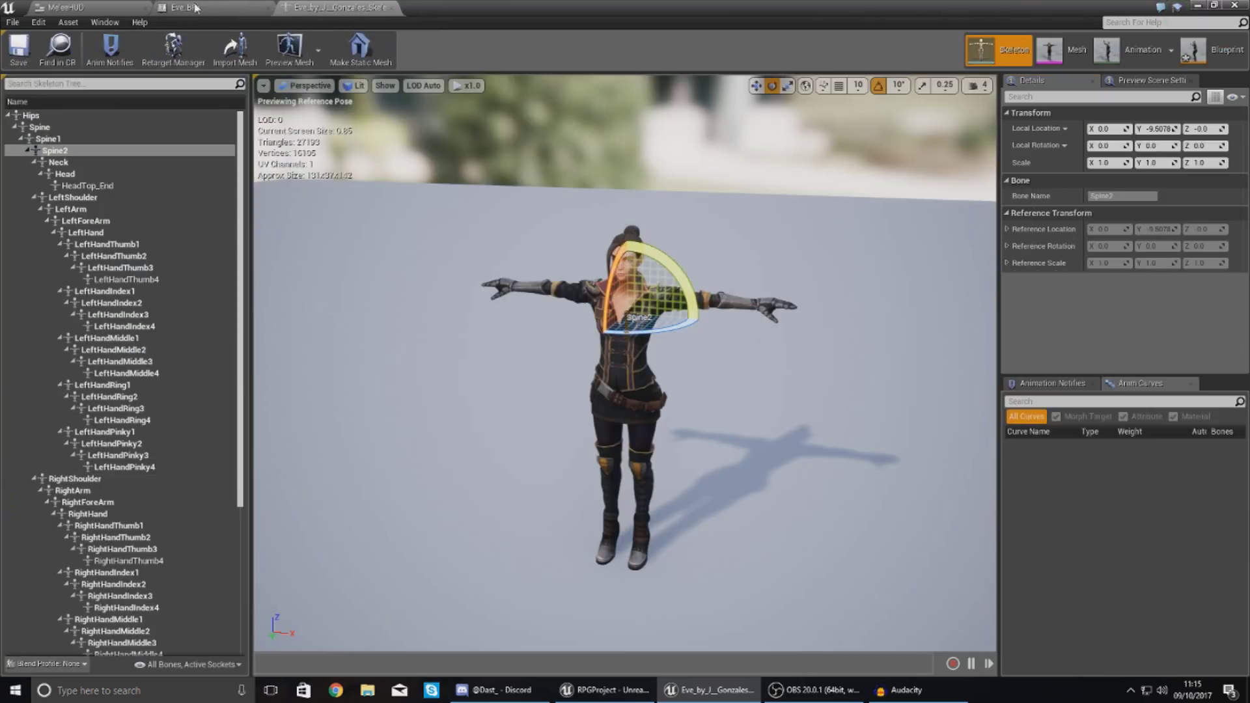
# In Eve_BP, set the branch filter's Bone Name to Spine2 and its Blend Depth to 1.
pyautogui.click(226, 8)
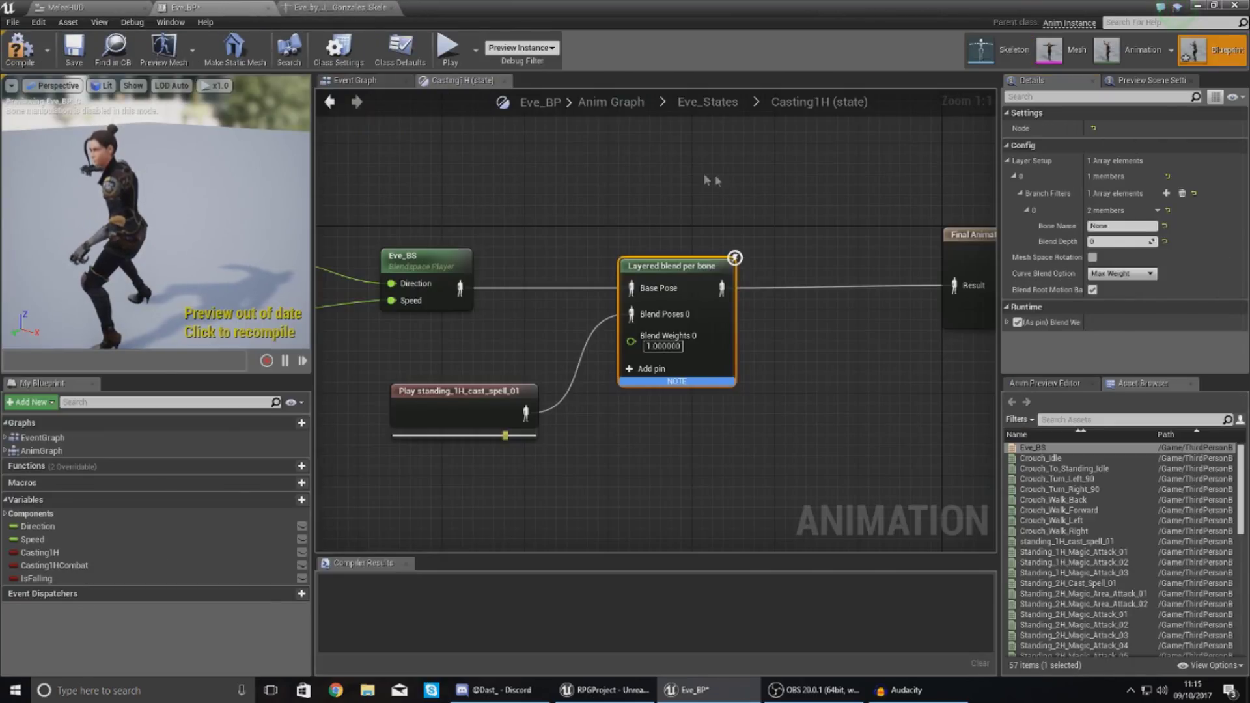
pyautogui.click(1130, 226)
pyautogui.write('S')
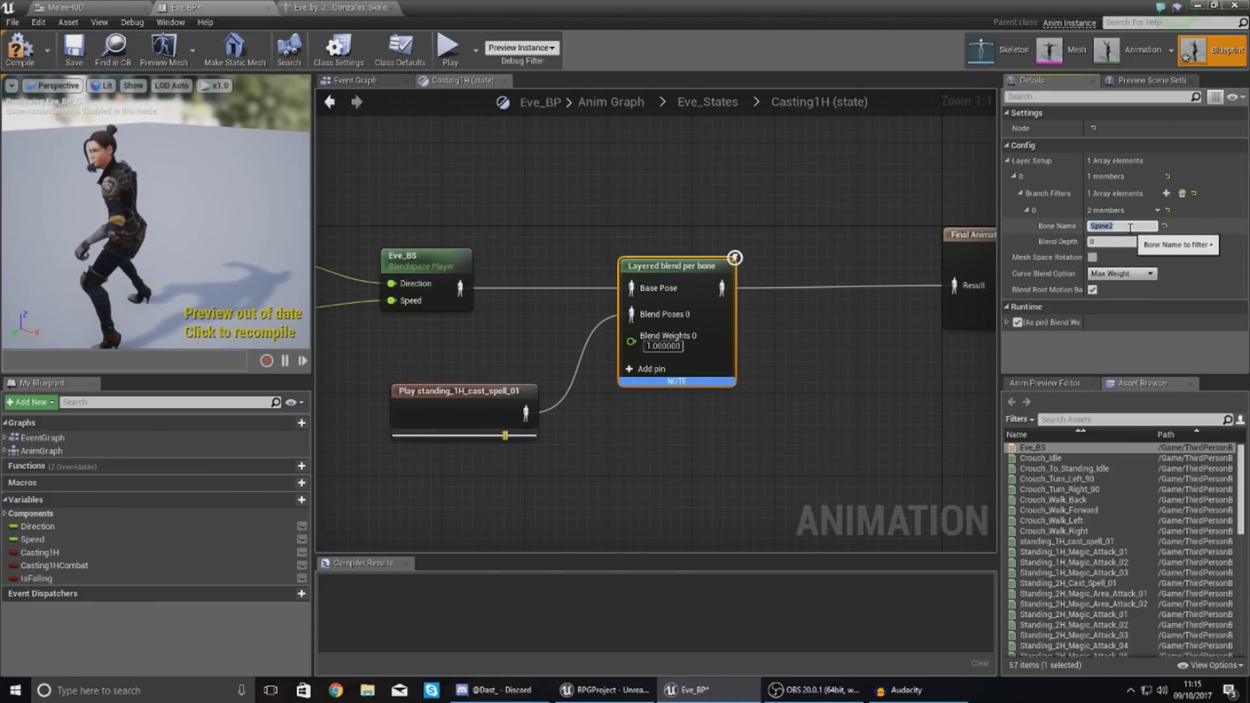
pyautogui.write('pine2')
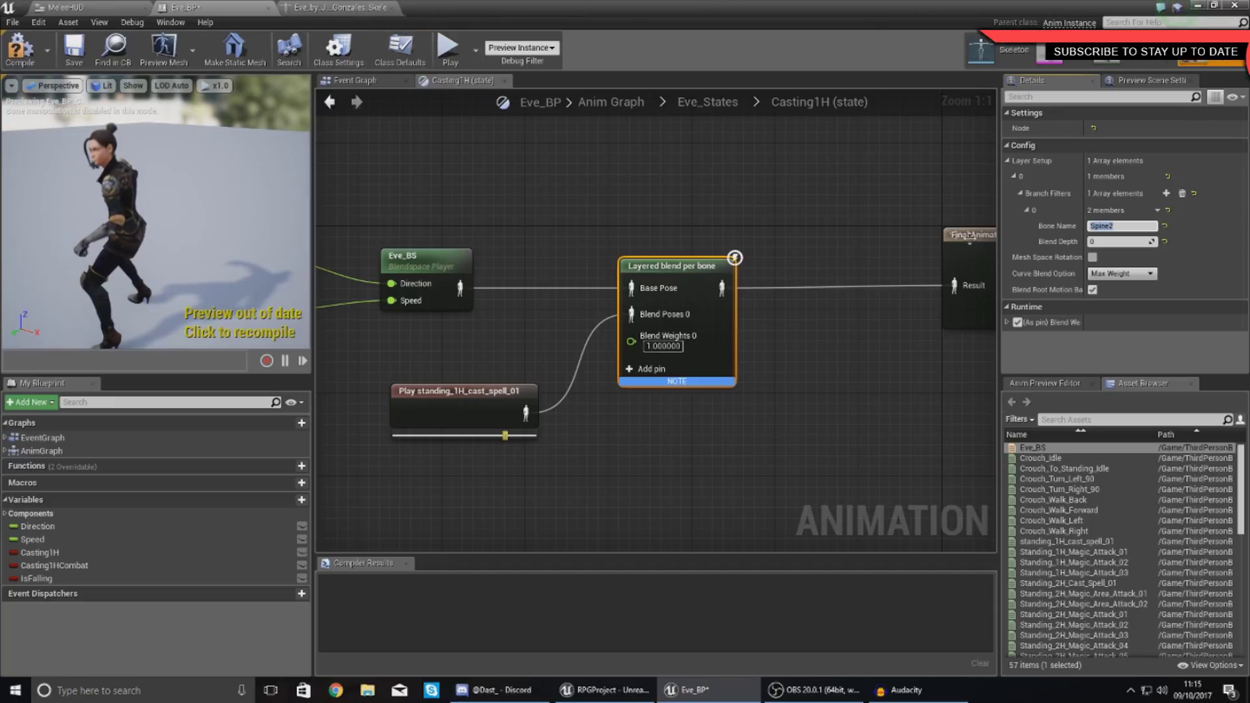
pyautogui.click(1117, 242)
pyautogui.press('Return')
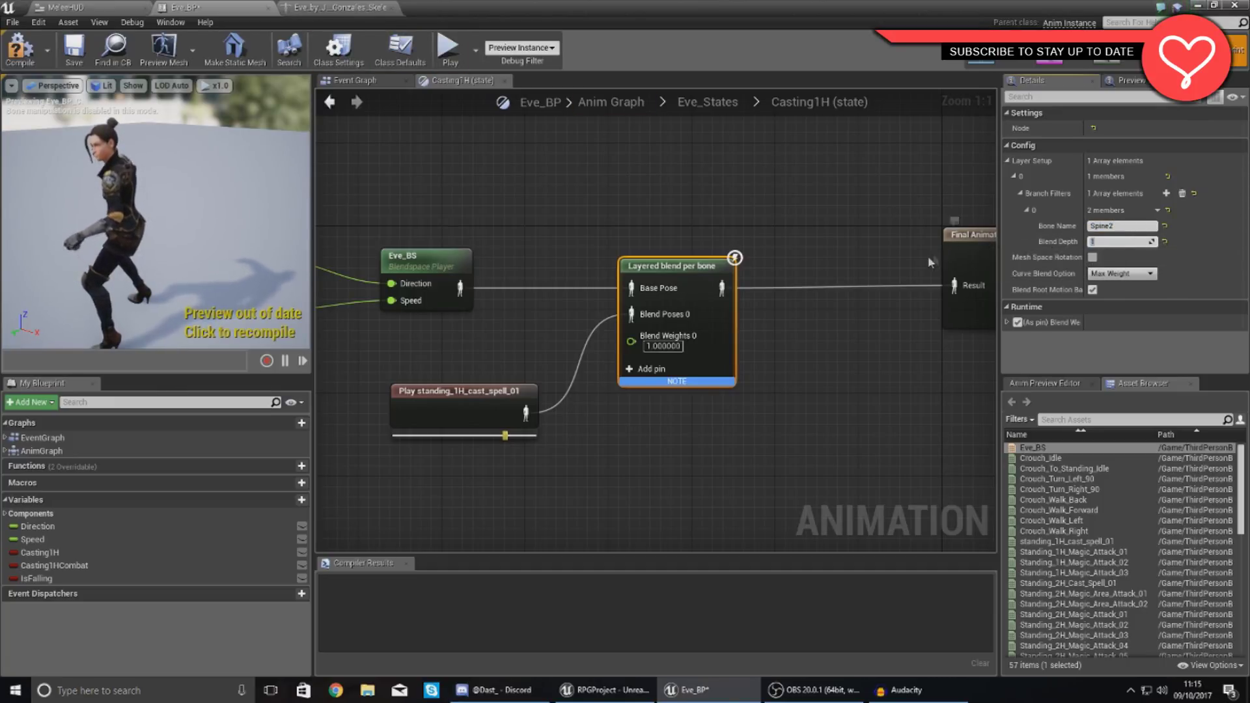
# Compile Eve_BP, set the preview Speed to 400, and preview the blended cast by switching Casting 1H on and off.
pyautogui.click(25, 61)
pyautogui.click(1050, 384)
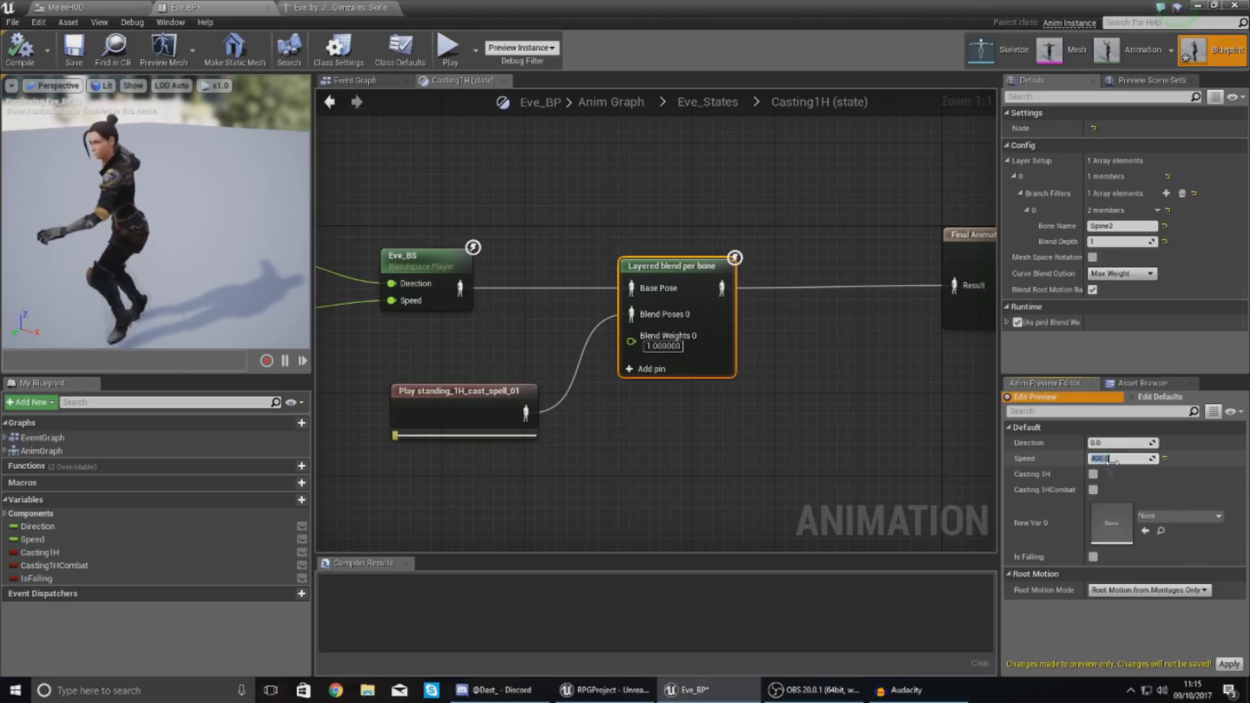
pyautogui.press('Return')
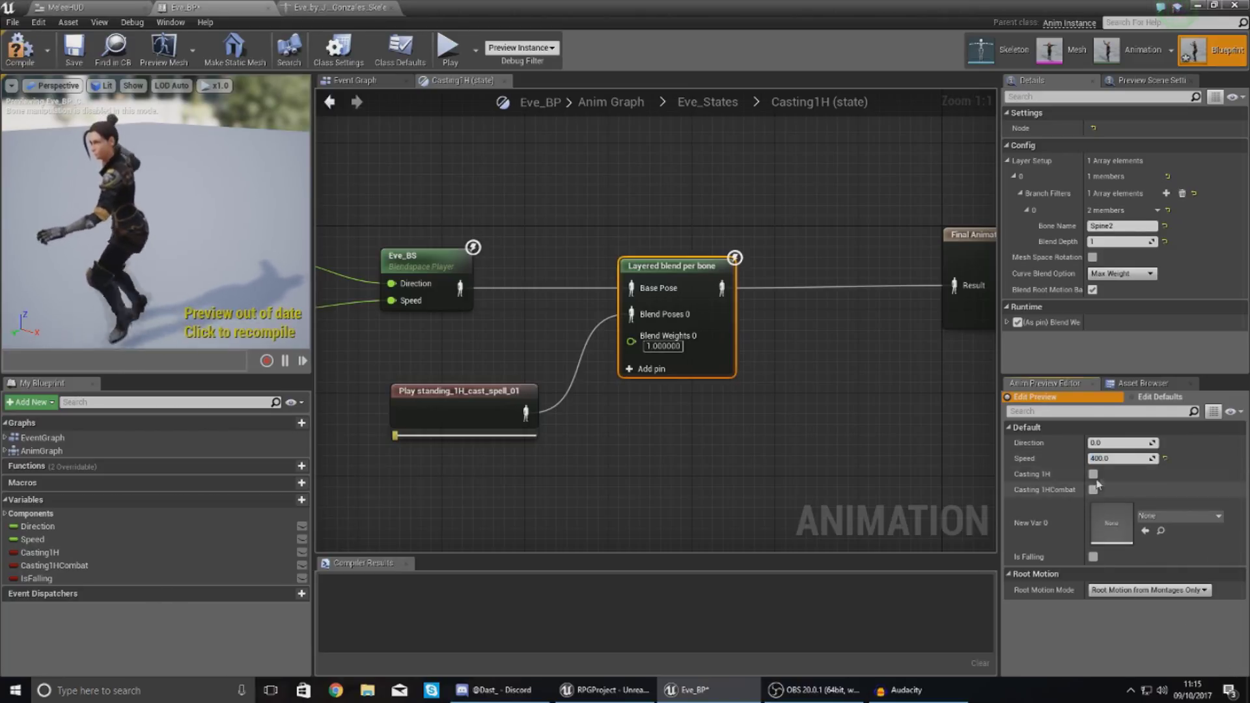
pyautogui.click(1093, 476)
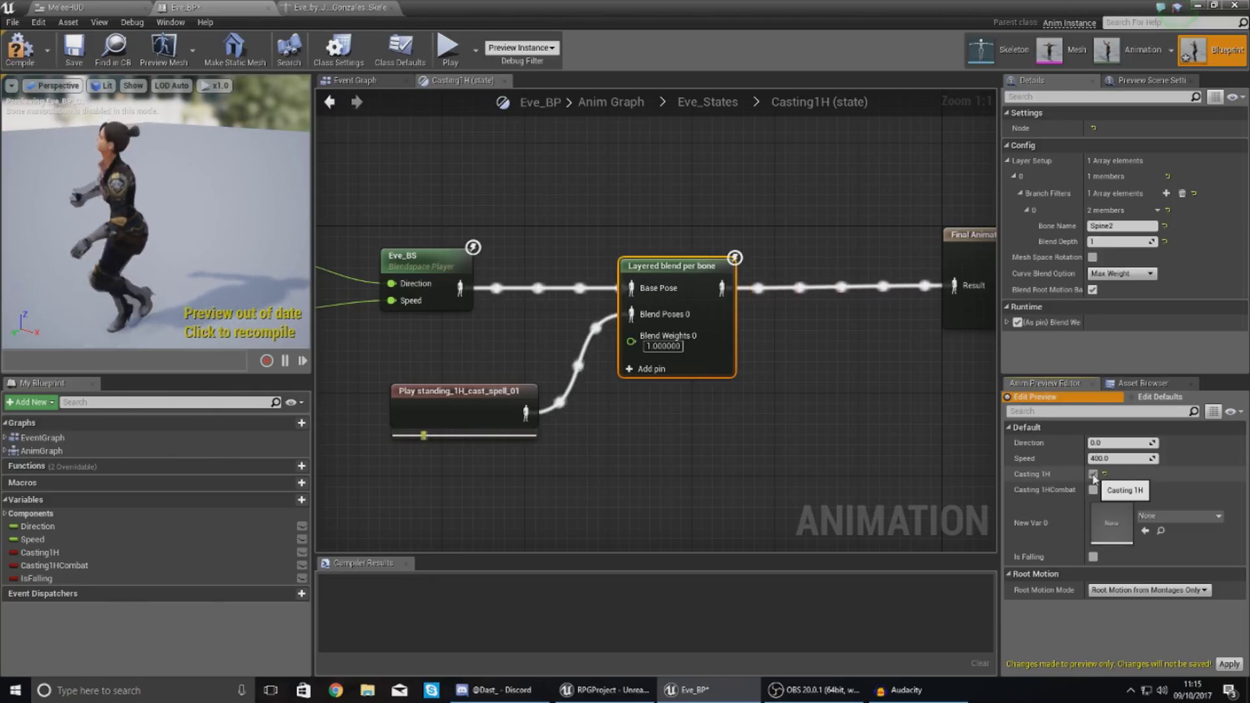
pyautogui.click(1093, 475)
# Go back from the Casting1H state to Eve_States and open the Casting 1H Combat state.
pyautogui.moveTo(697, 448); pyautogui.dragTo(898, 438, button='right')
pyautogui.click(826, 435)
pyautogui.scroll(-1, 884, 439)
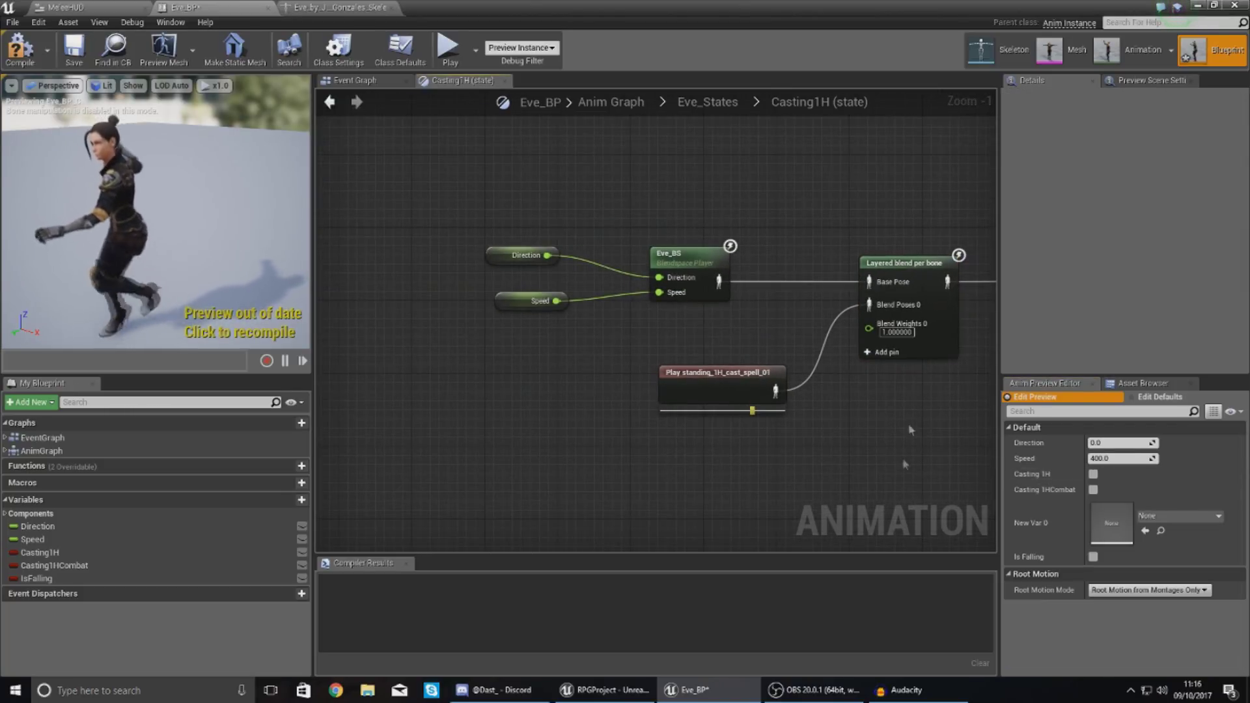
pyautogui.moveTo(883, 498); pyautogui.dragTo(413, 206)
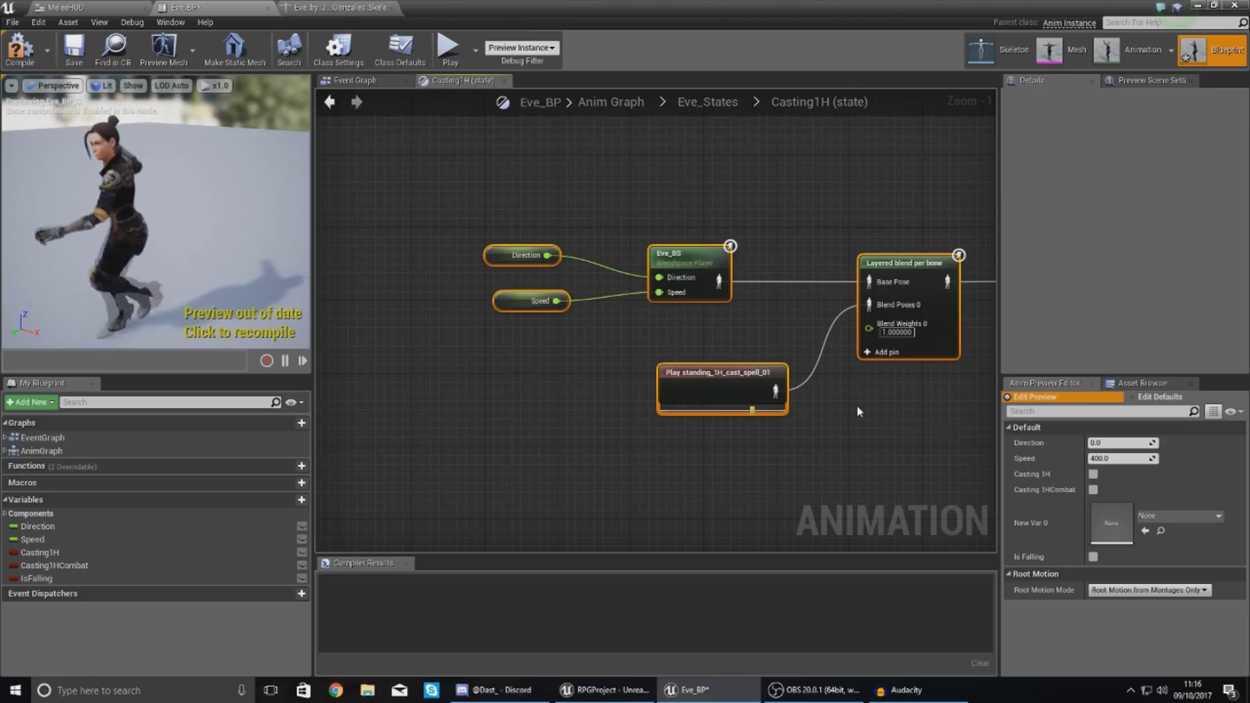
pyautogui.click(879, 388)
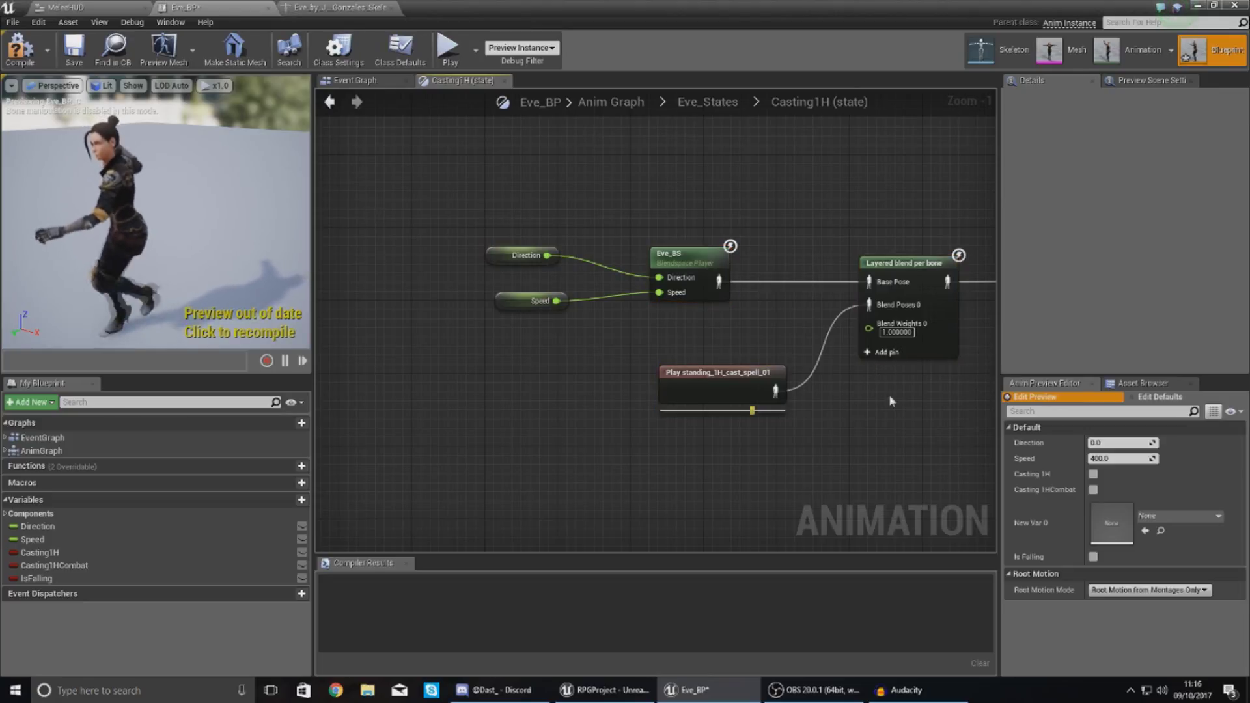
pyautogui.moveTo(889, 401); pyautogui.dragTo(762, 386, button='right')
pyautogui.click(713, 105)
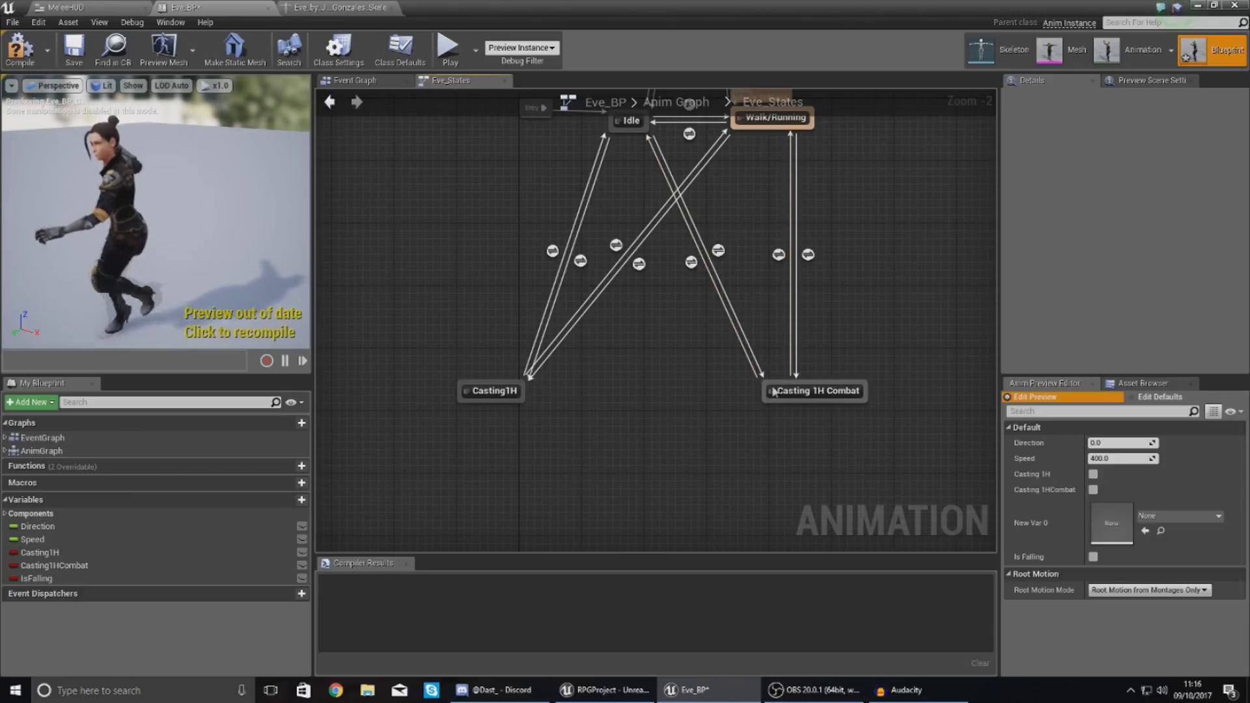
pyautogui.doubleClick(836, 393)
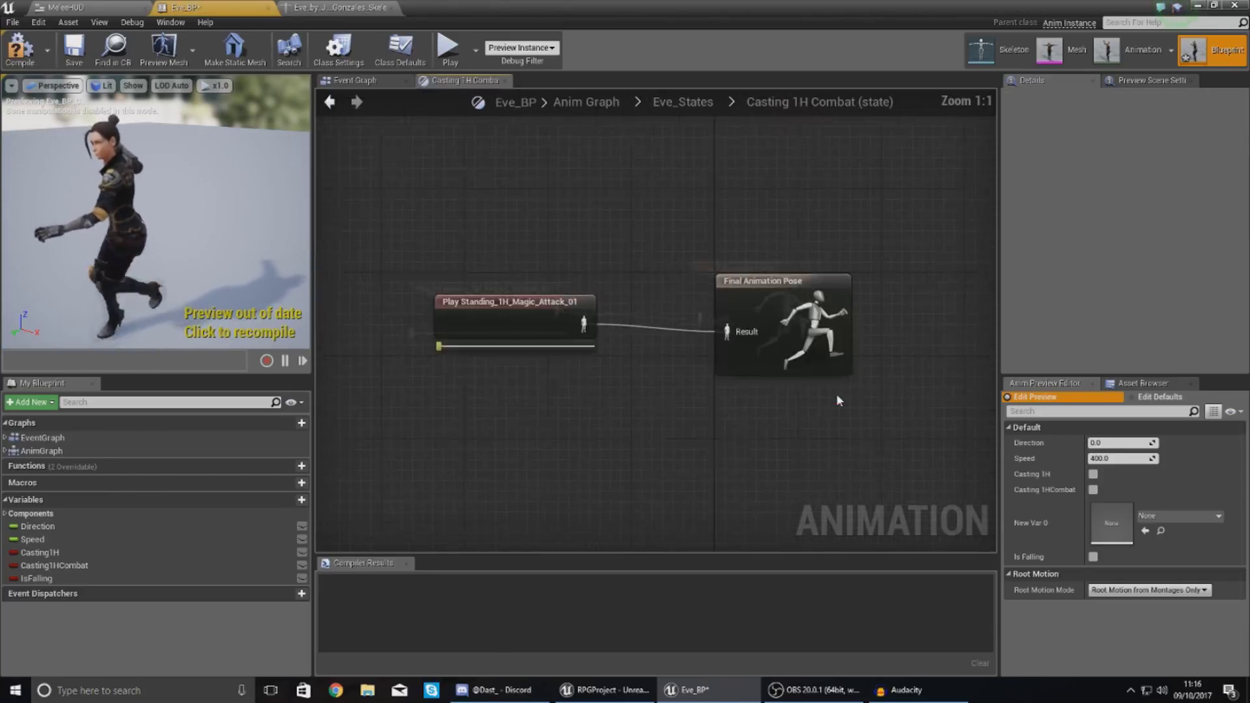
# Add a Layered blend per bone node and connect its output to the Final Animation Pose result.
pyautogui.click(489, 355)
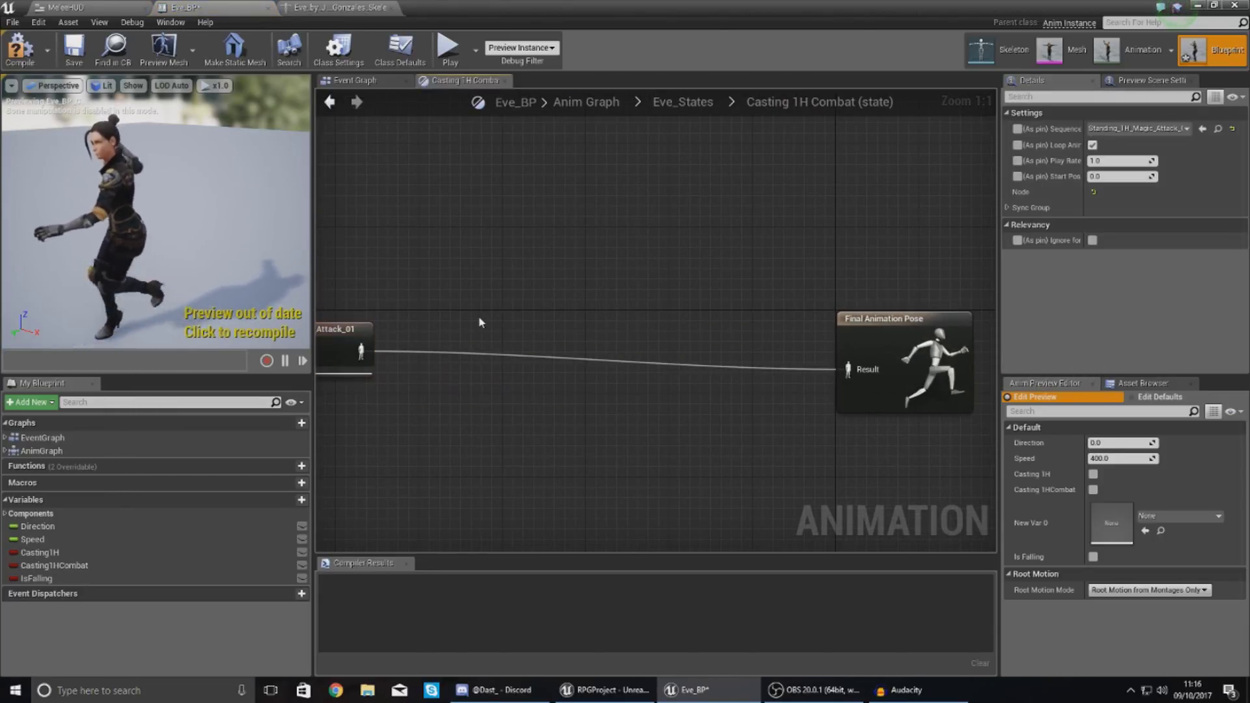
pyautogui.click(479, 324)
pyautogui.rightClick(480, 323)
pyautogui.write('layer laye')
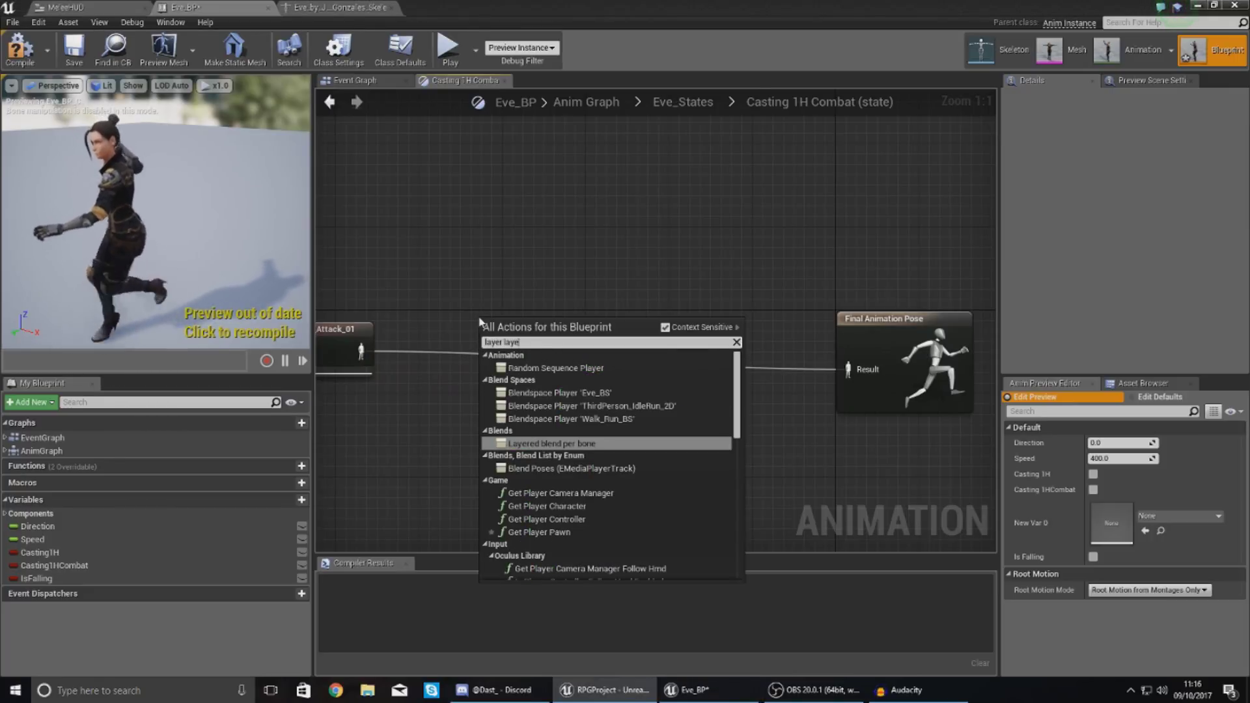
pyautogui.press('Return')
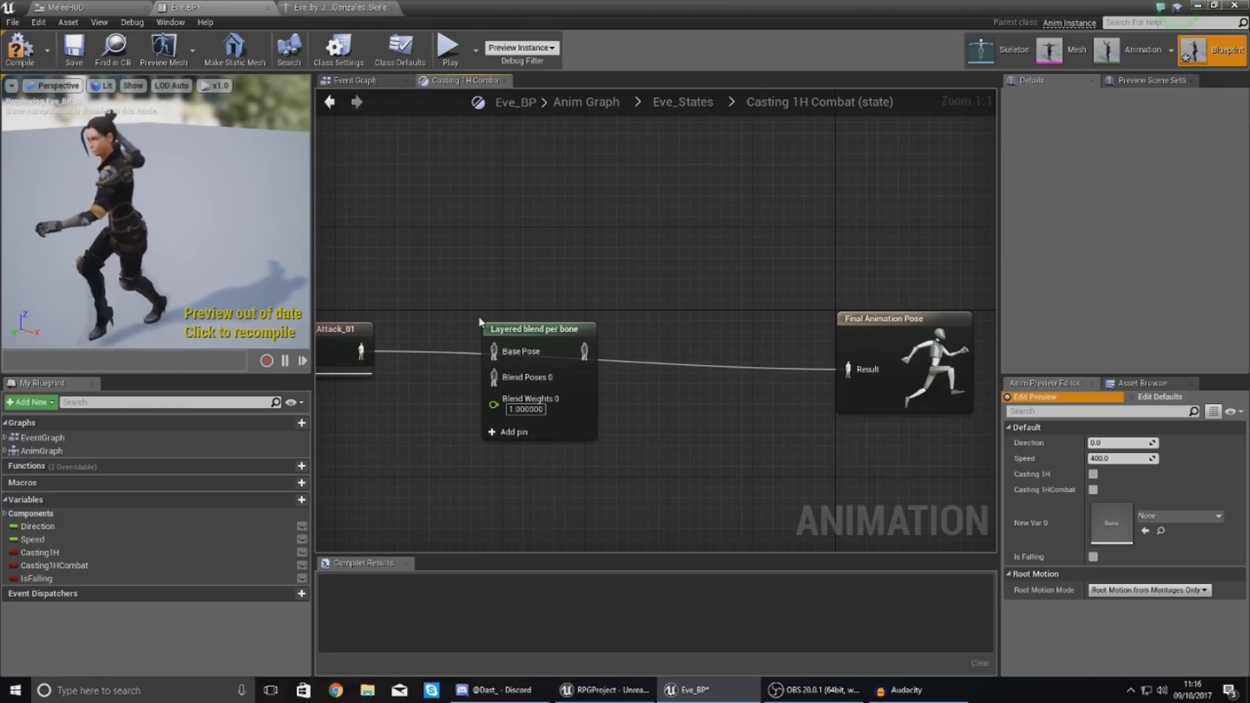
pyautogui.moveTo(585, 352); pyautogui.dragTo(849, 369)
# Add an Eve_BS blendspace player feeding Base Pose, and connect Play Standing_1H_Magic_Attack_01 to Blend Poses 0.
pyautogui.click(1129, 385)
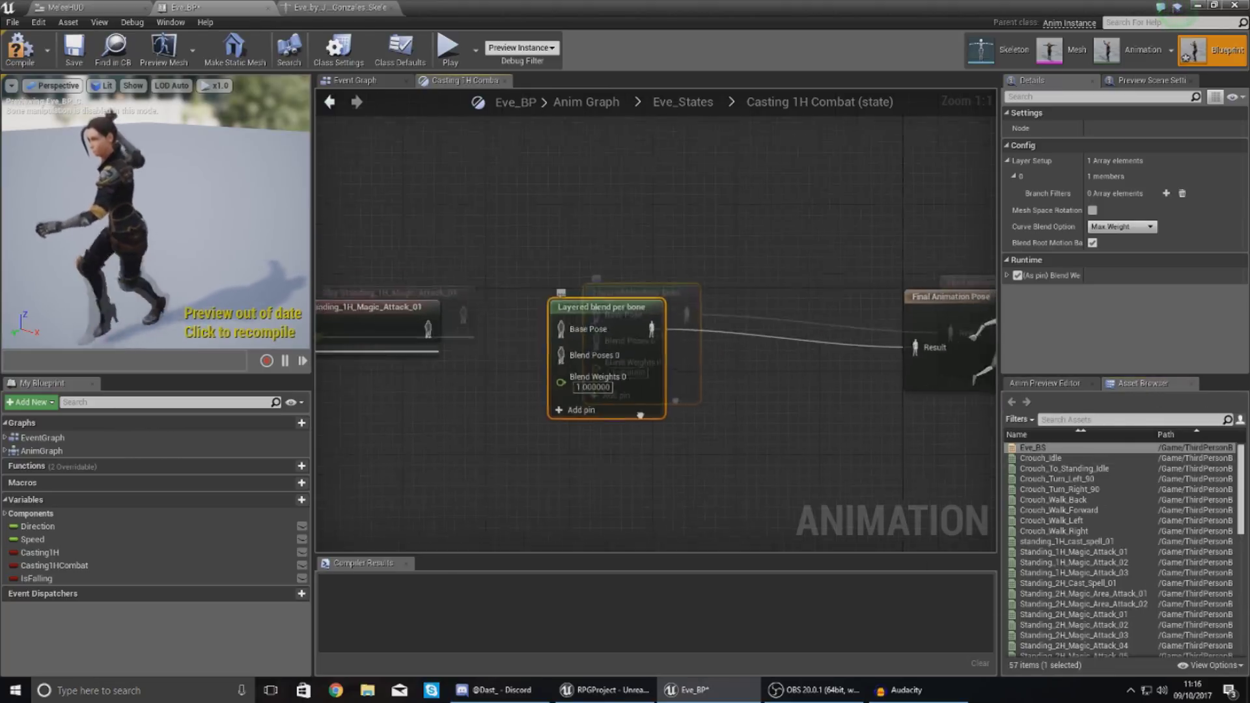
pyautogui.moveTo(1040, 447); pyautogui.dragTo(417, 432)
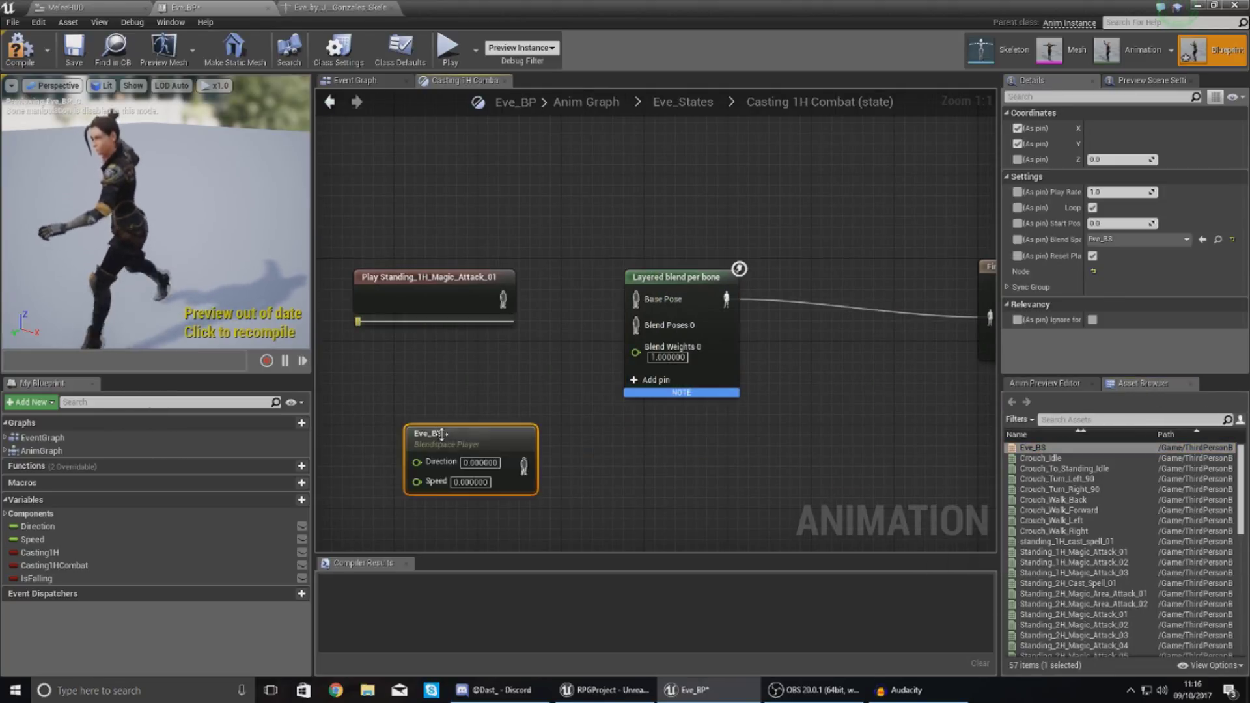
pyautogui.moveTo(521, 467); pyautogui.dragTo(636, 300)
pyautogui.moveTo(456, 443); pyautogui.dragTo(456, 234)
pyautogui.moveTo(421, 308); pyautogui.dragTo(481, 400)
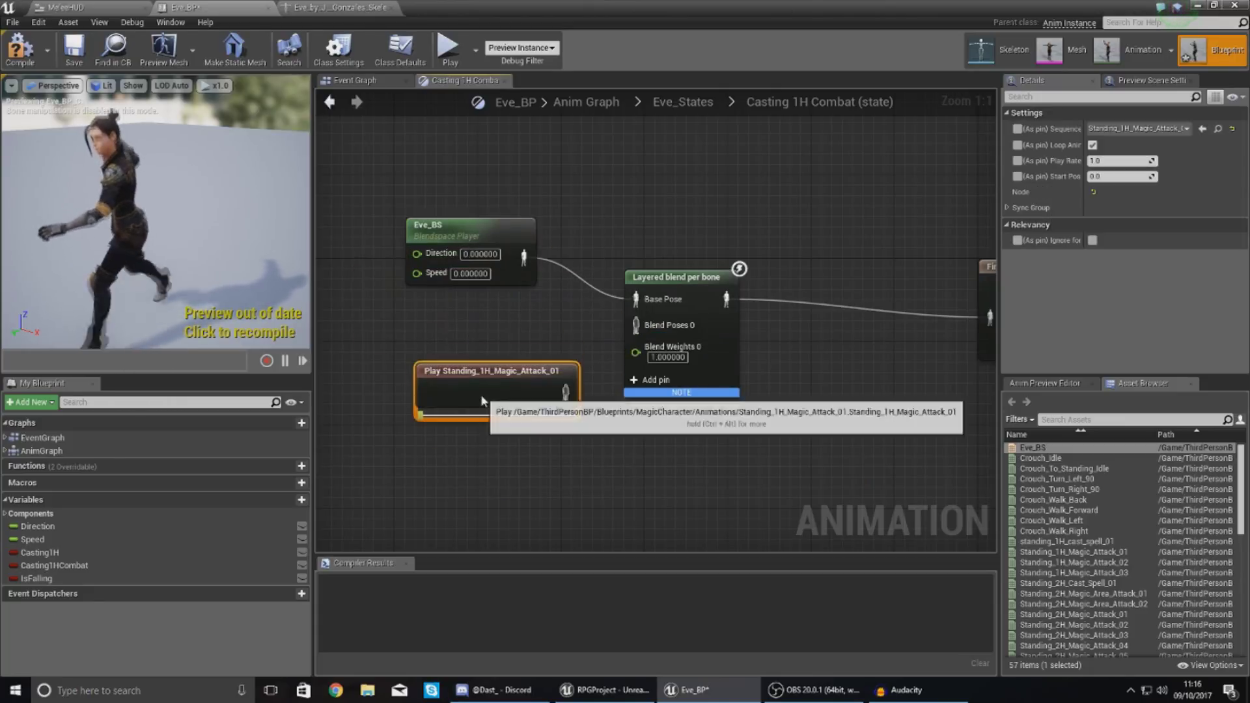
pyautogui.moveTo(598, 369); pyautogui.dragTo(635, 326)
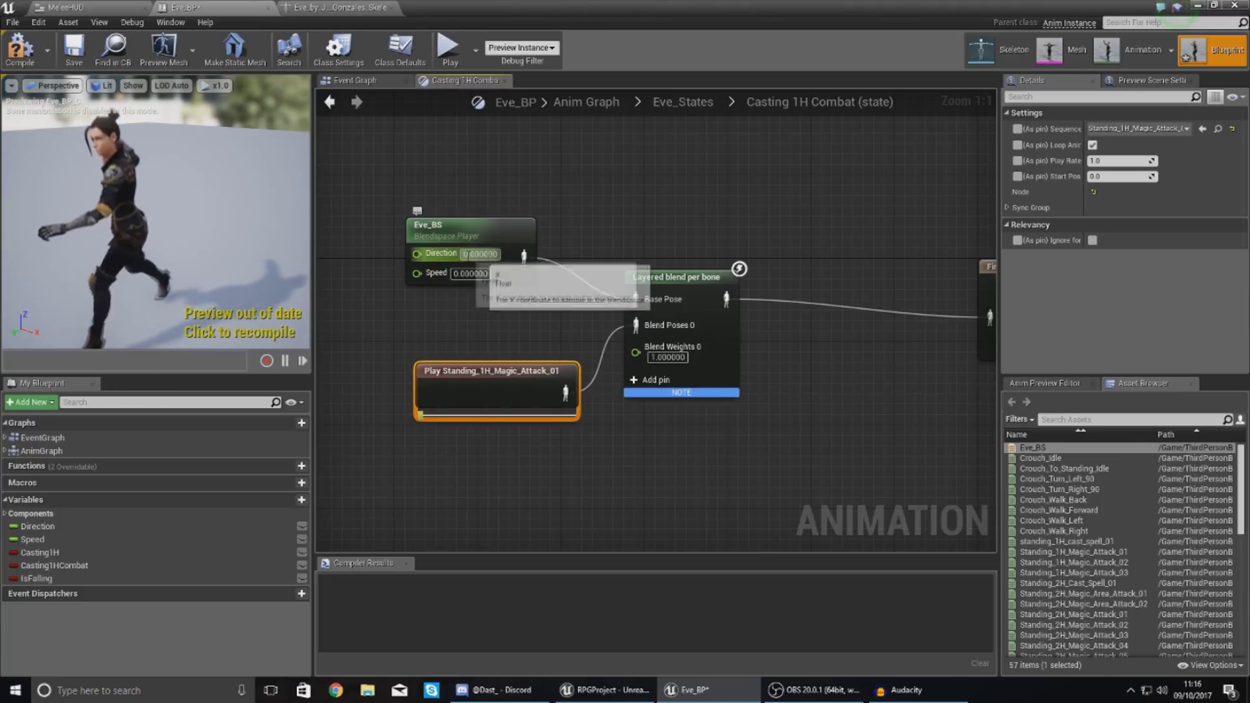
# Add getters for the Direction and Speed variables and connect them to the matching Eve_BS inputs.
pyautogui.click(469, 244)
pyautogui.moveTo(57, 530); pyautogui.dragTo(345, 268)
pyautogui.click(384, 284)
pyautogui.moveTo(348, 332); pyautogui.dragTo(502, 311, button='right')
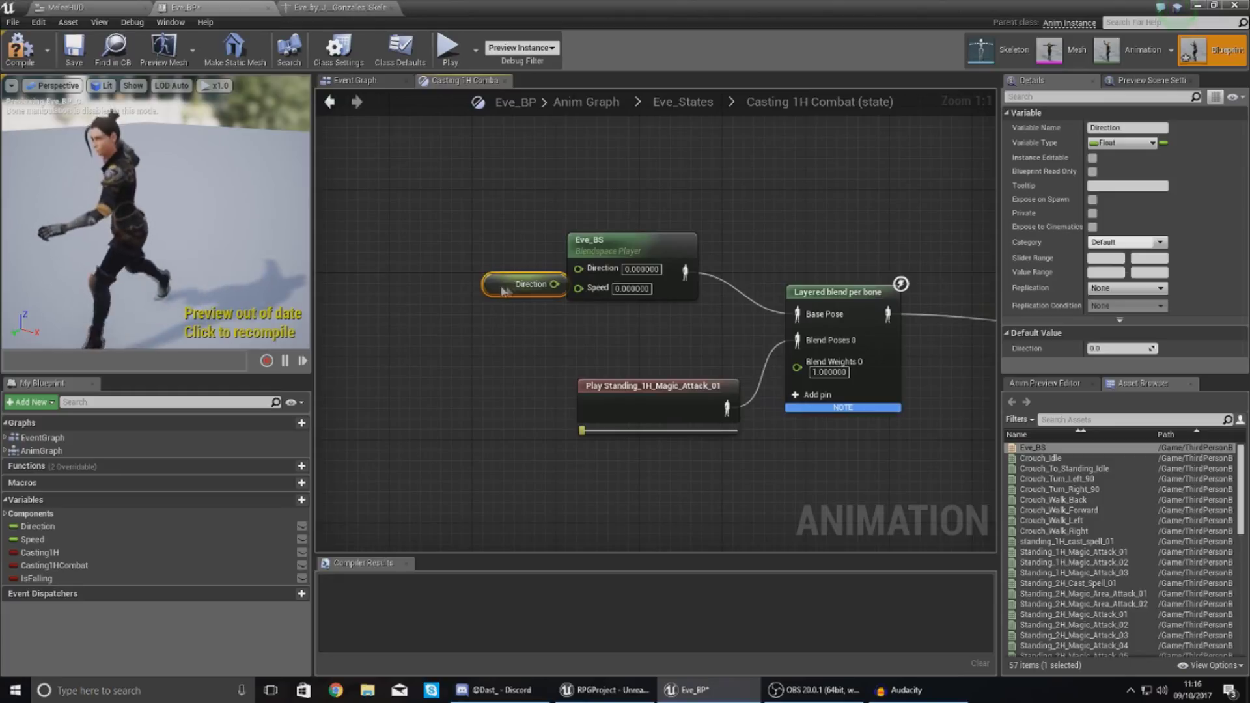
pyautogui.moveTo(492, 273); pyautogui.dragTo(578, 267)
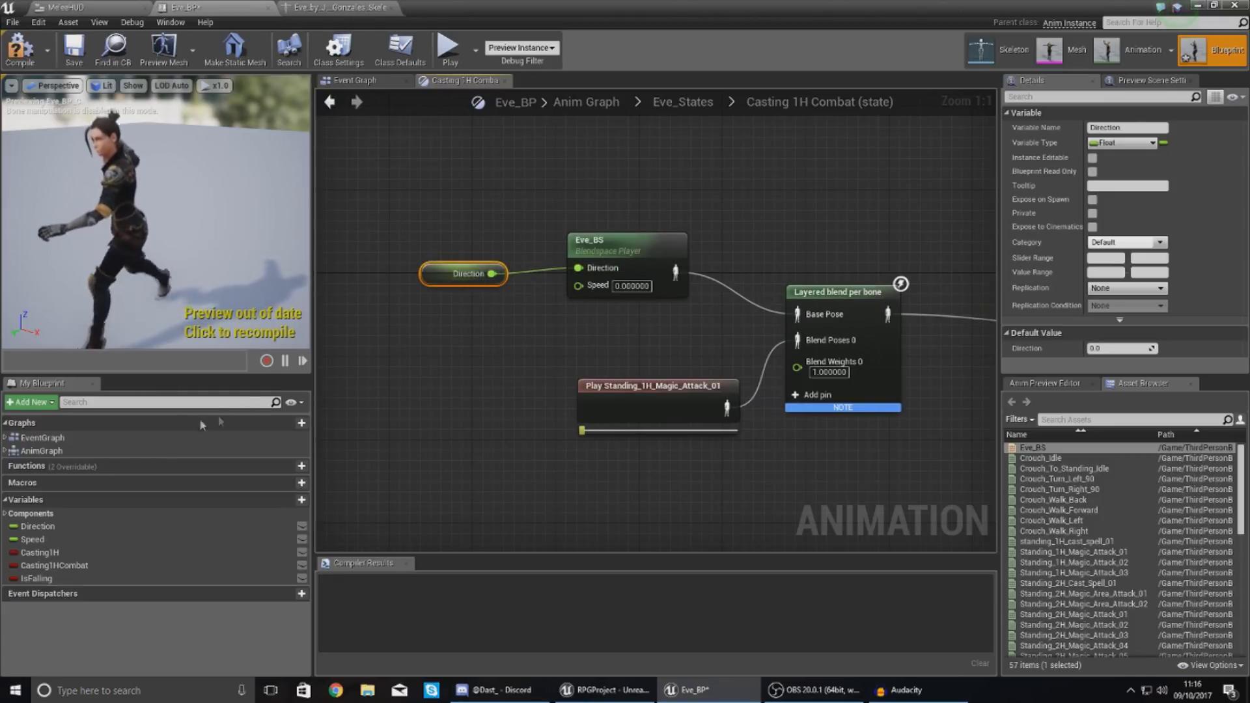
pyautogui.moveTo(39, 540); pyautogui.dragTo(578, 286)
pyautogui.click(465, 335)
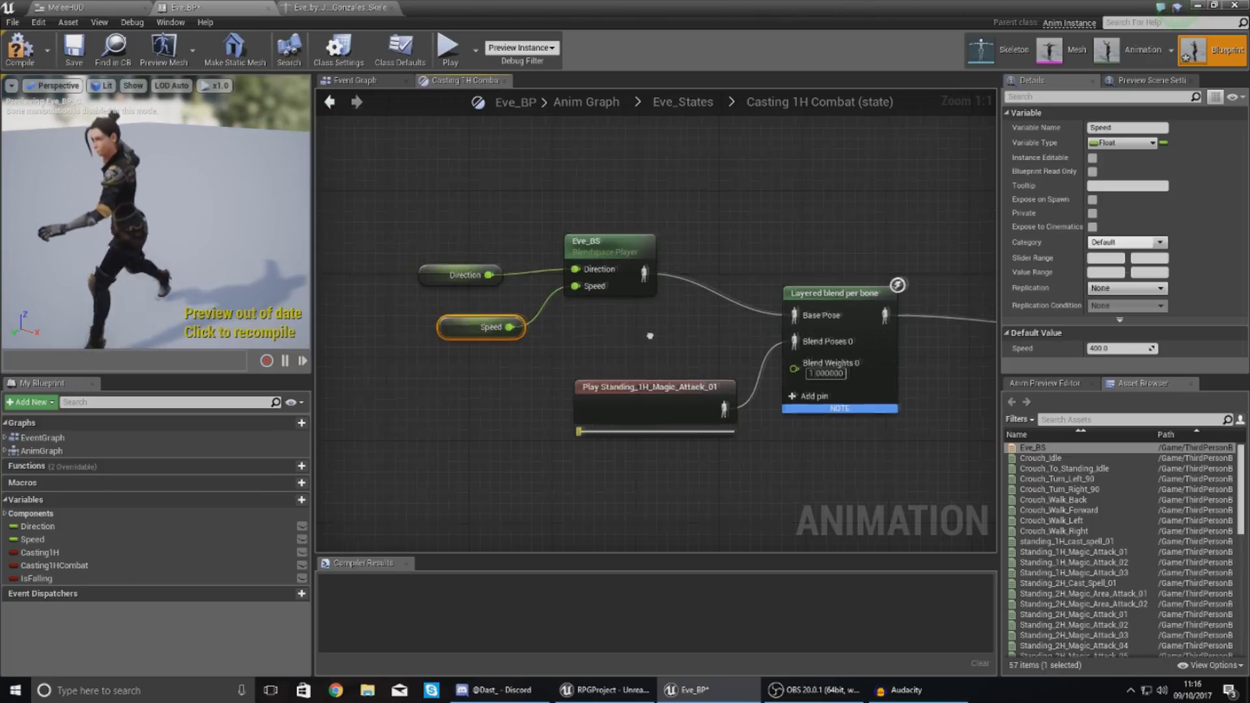
# Add a branch filter to the Layered blend per bone node with Bone Name Spine2 and Blend Depth 1.
pyautogui.moveTo(846, 306); pyautogui.dragTo(654, 311, button='right')
pyautogui.click(655, 311)
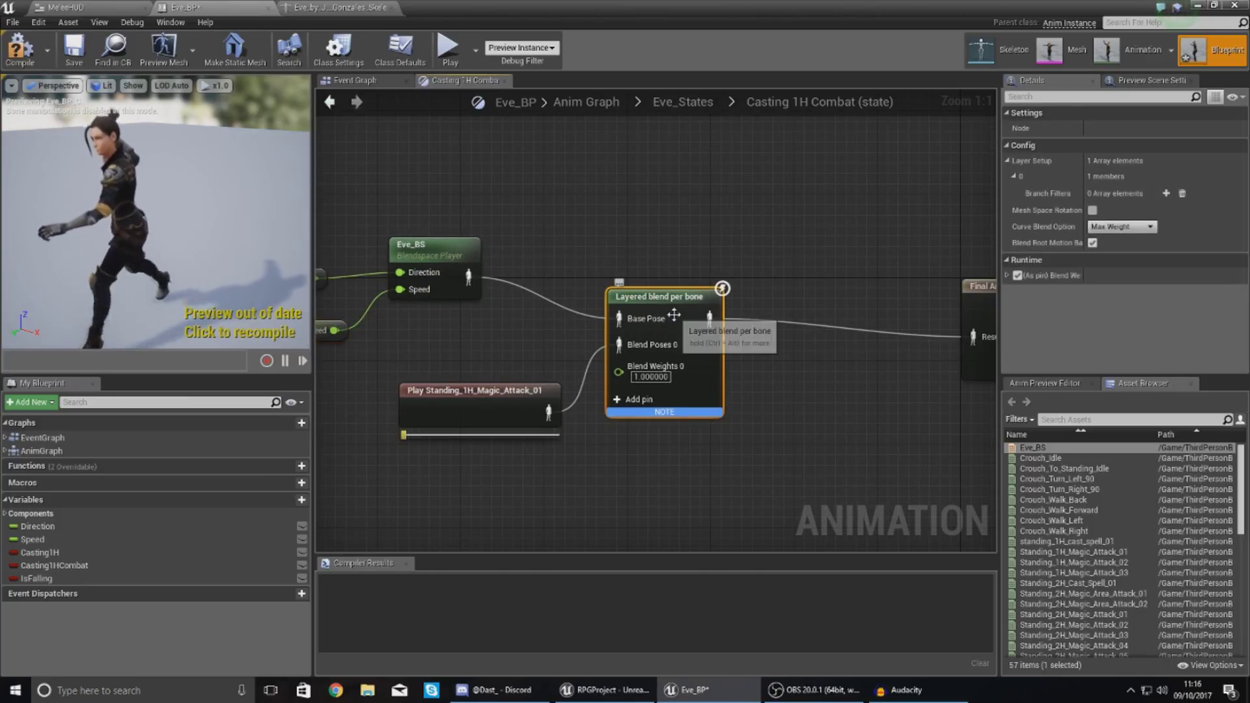
pyautogui.click(1166, 193)
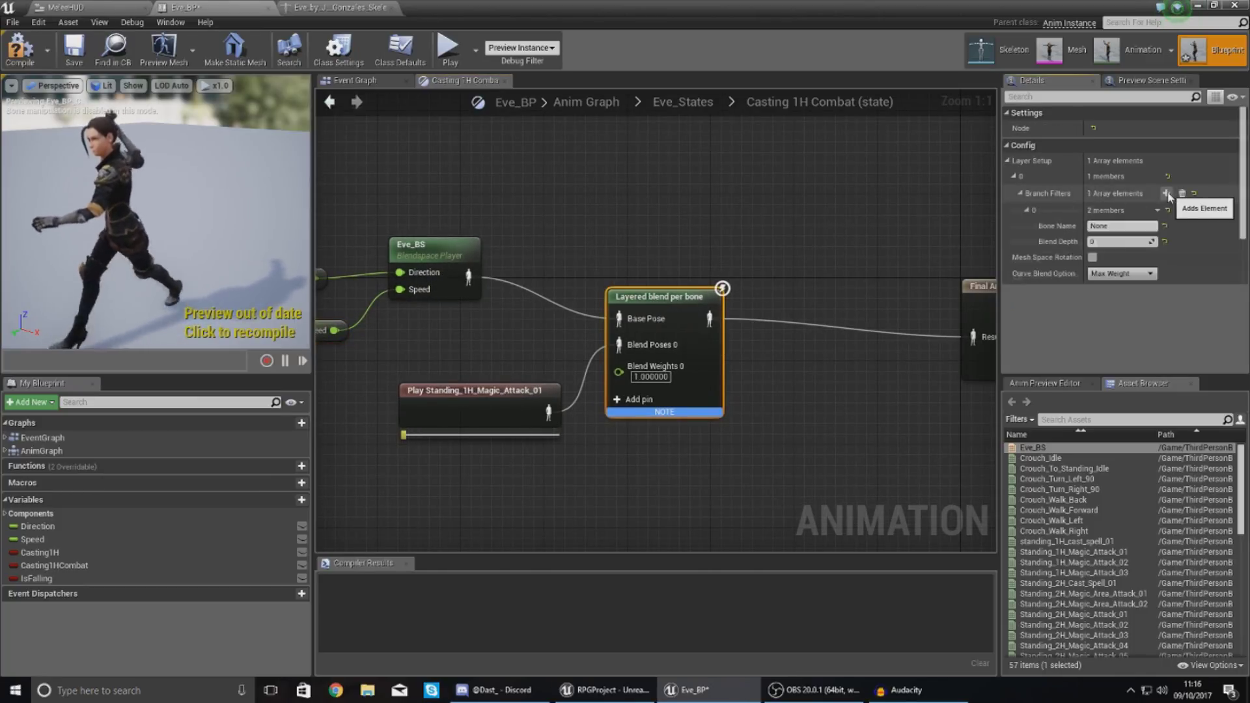
pyautogui.click(1118, 225)
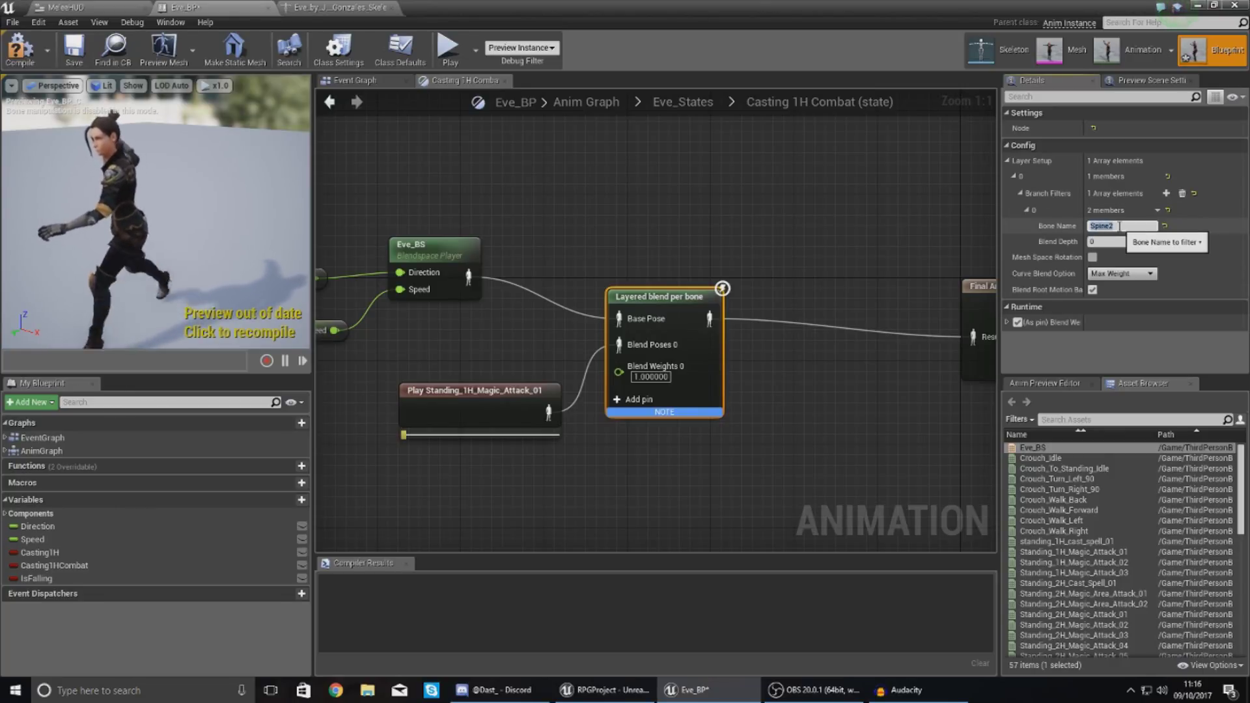
pyautogui.press('Tab')
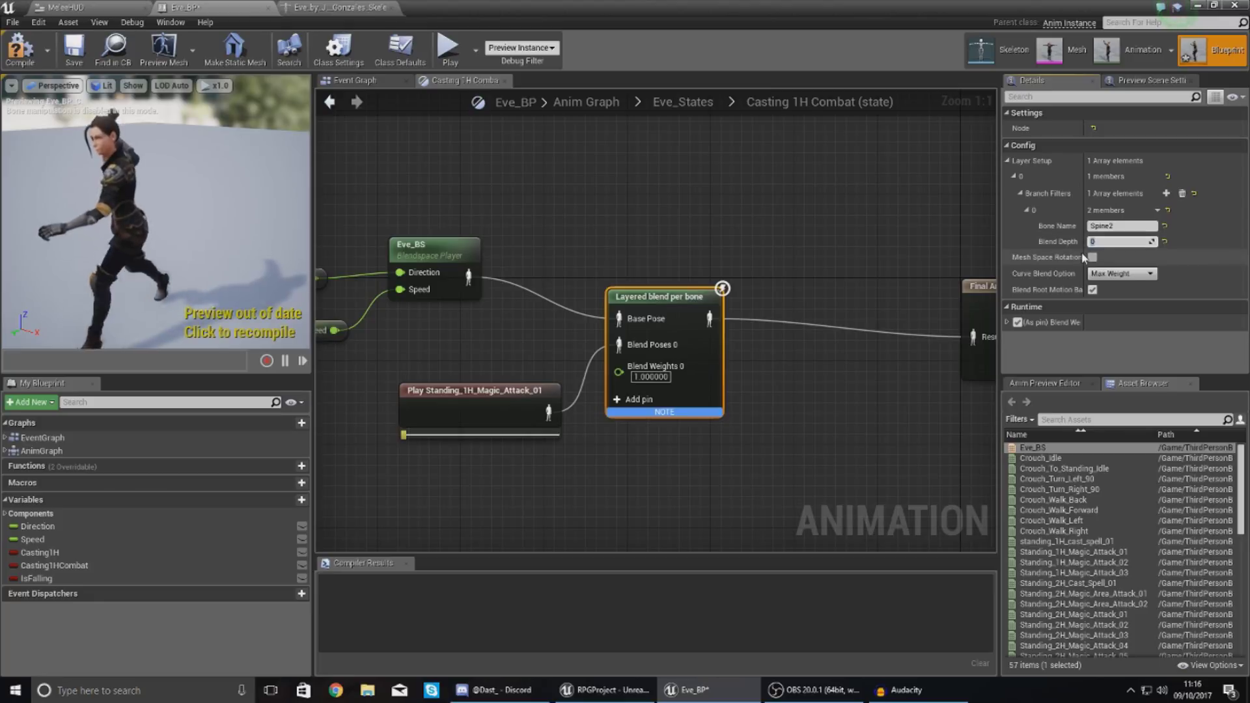
pyautogui.write('1')
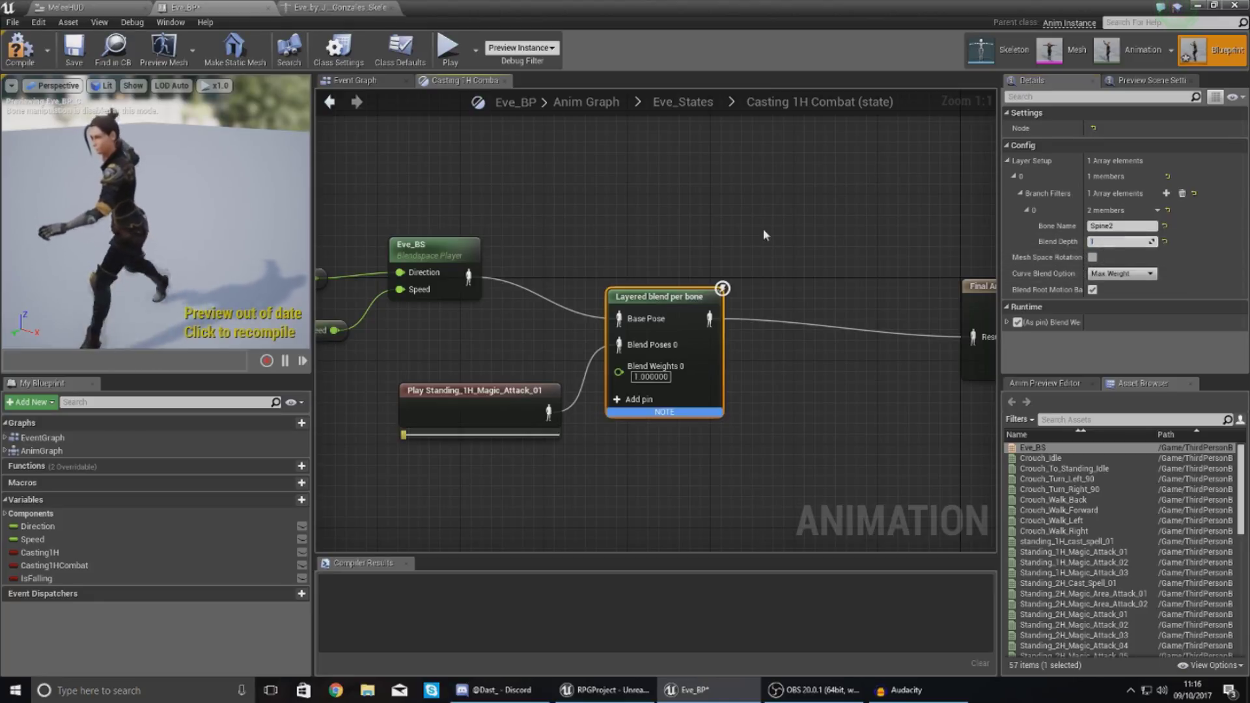
pyautogui.click(764, 234)
# Compile Eve_BP and preview the blended combat cast with Casting 1HCombat switched on.
pyautogui.click(20, 49)
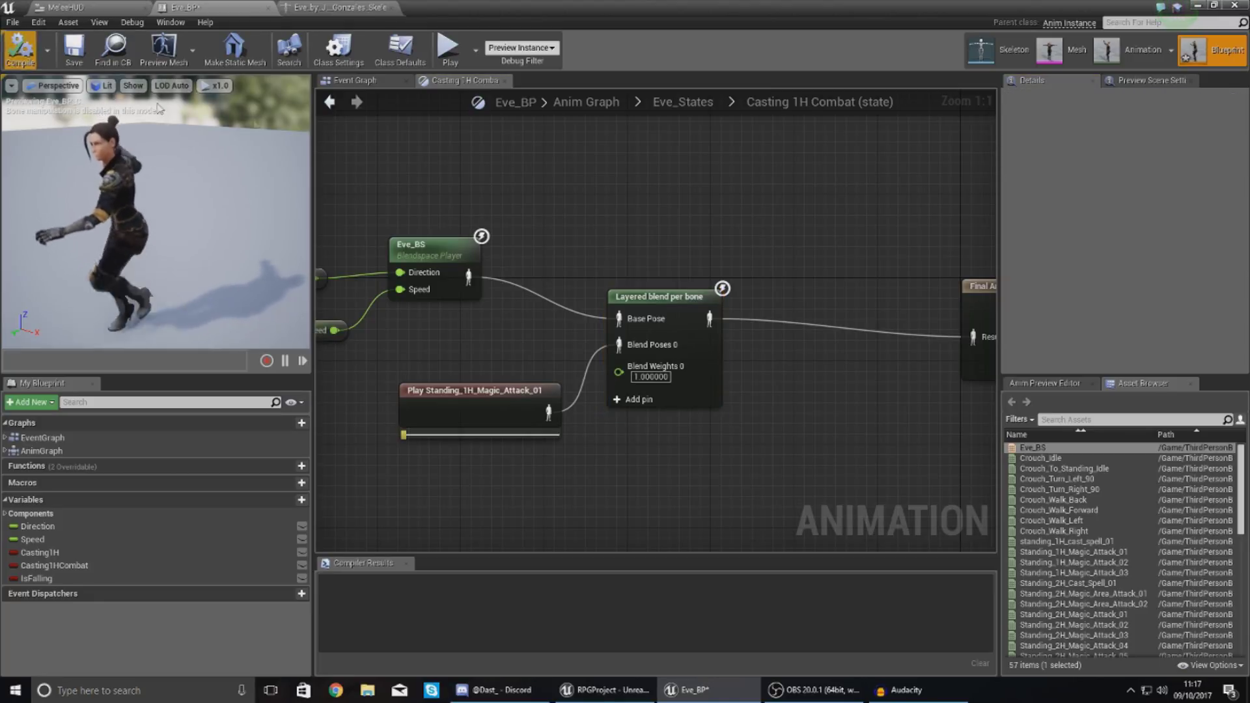
pyautogui.click(1045, 384)
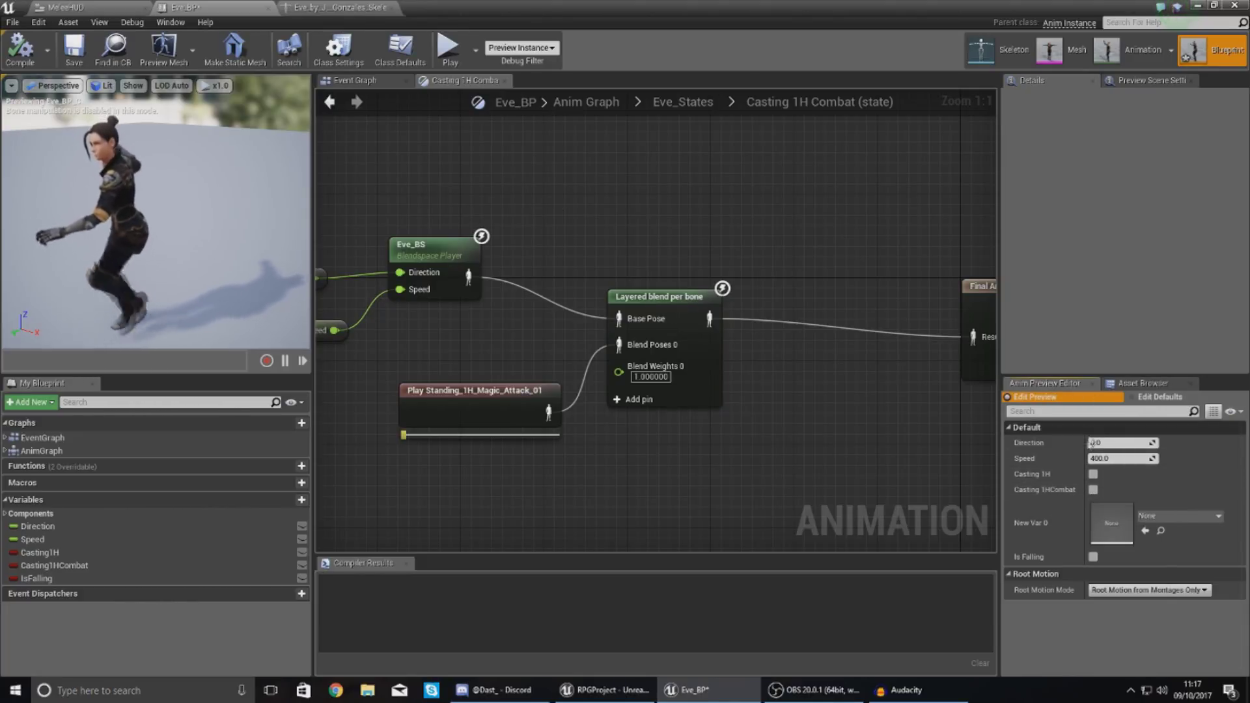
pyautogui.click(1093, 489)
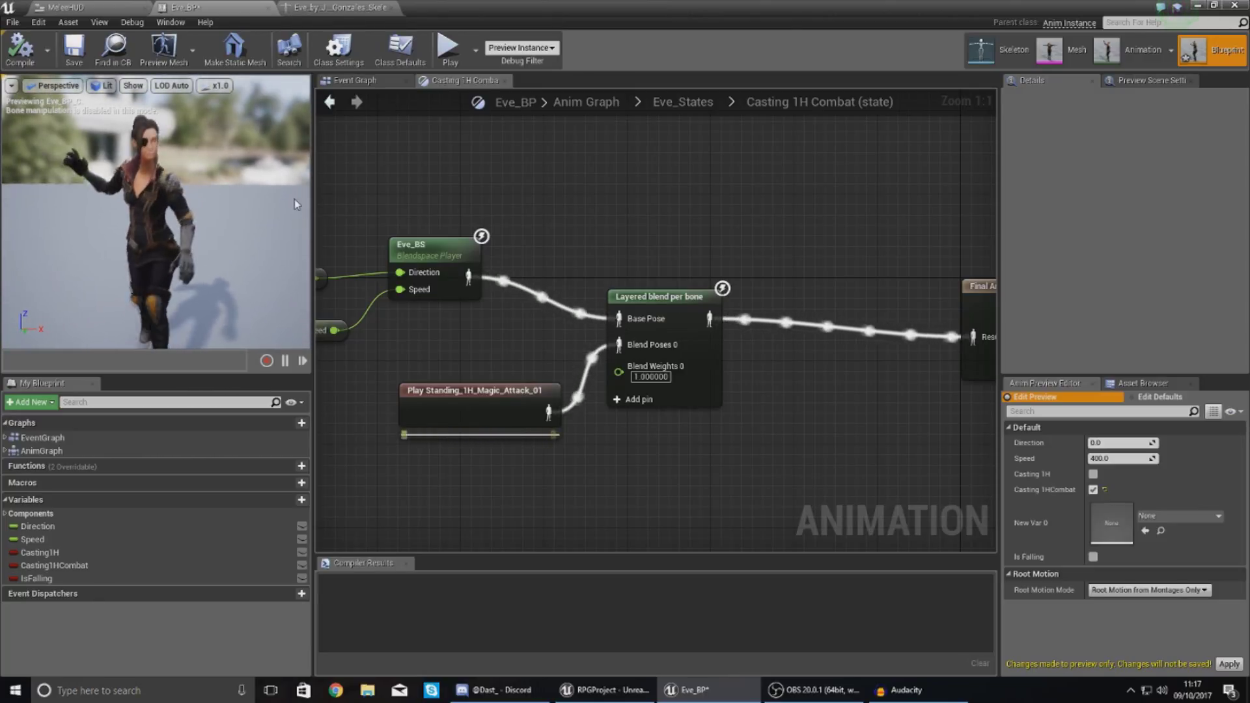
pyautogui.moveTo(295, 204); pyautogui.dragTo(131, 216)
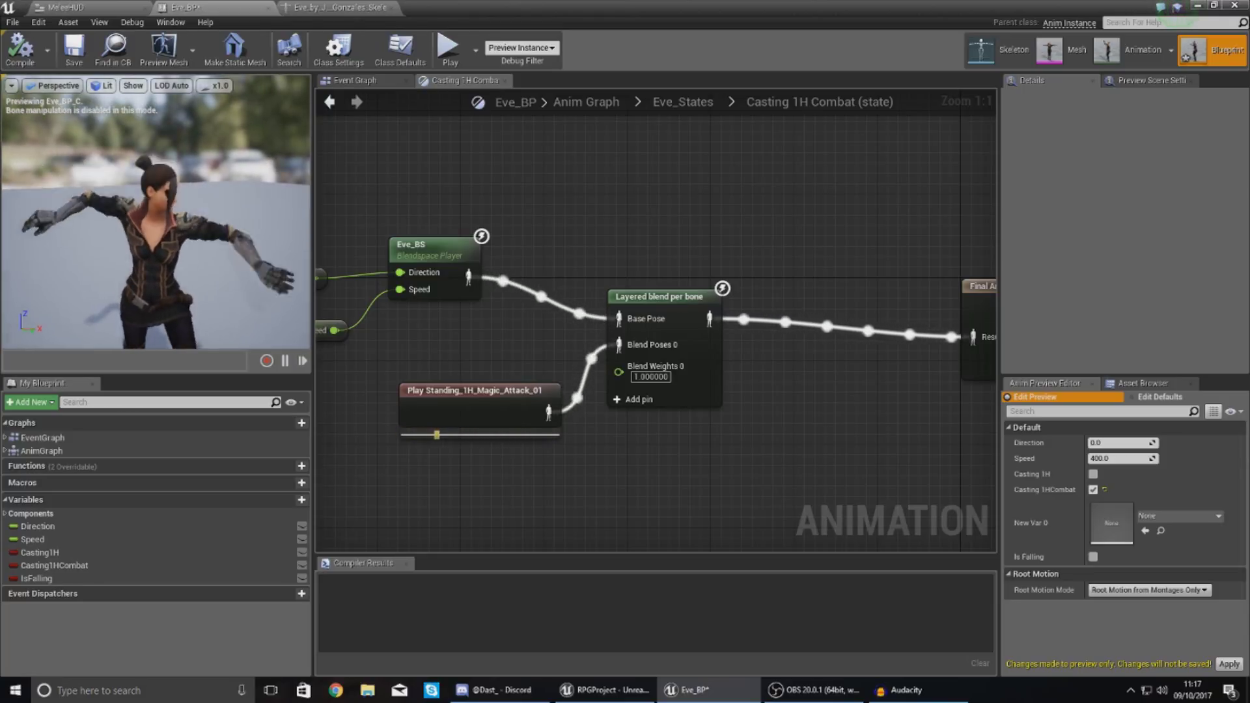
# Enable Mesh Space Rotation Blend on the Layered blend per bone node and recompile Eve_BP.
pyautogui.click(676, 309)
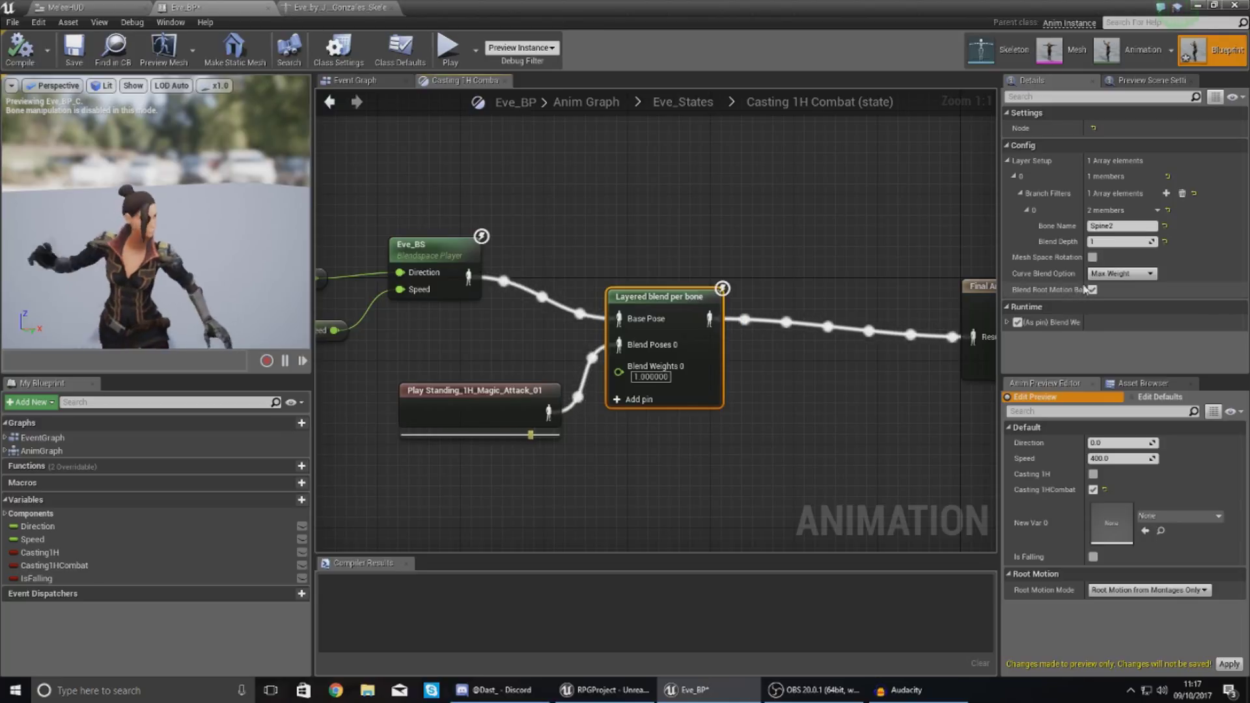
pyautogui.click(1092, 257)
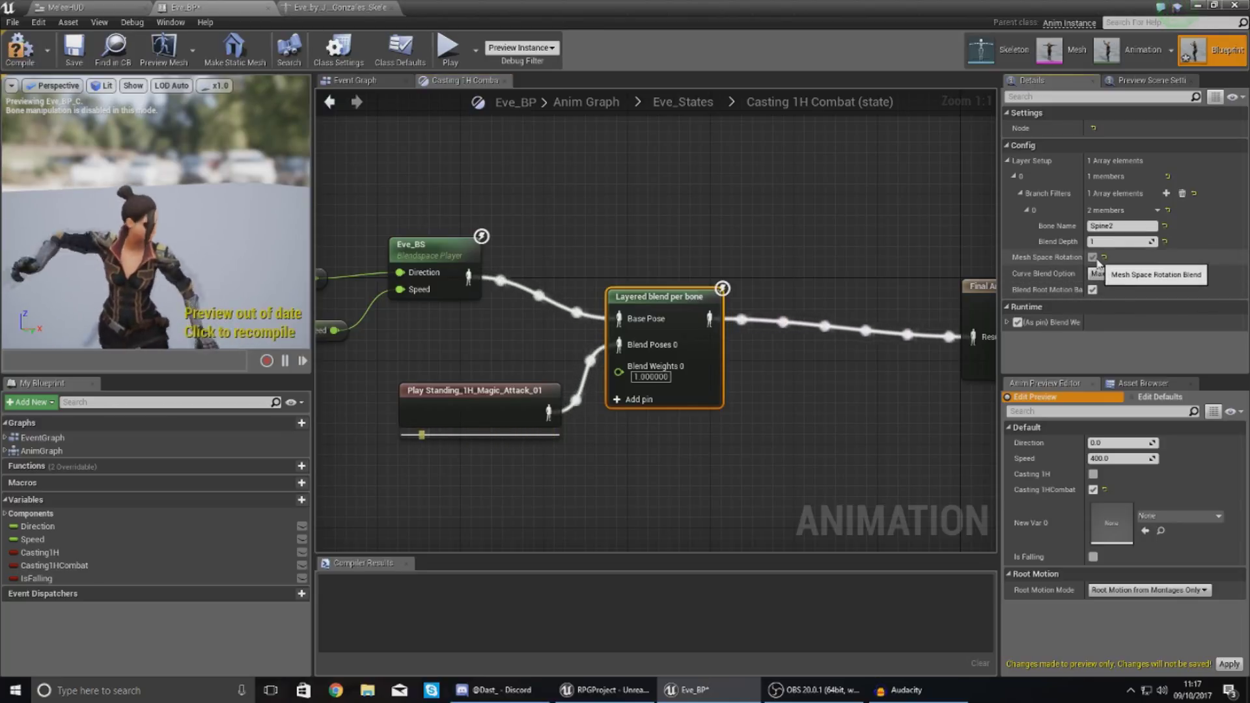
pyautogui.click(25, 55)
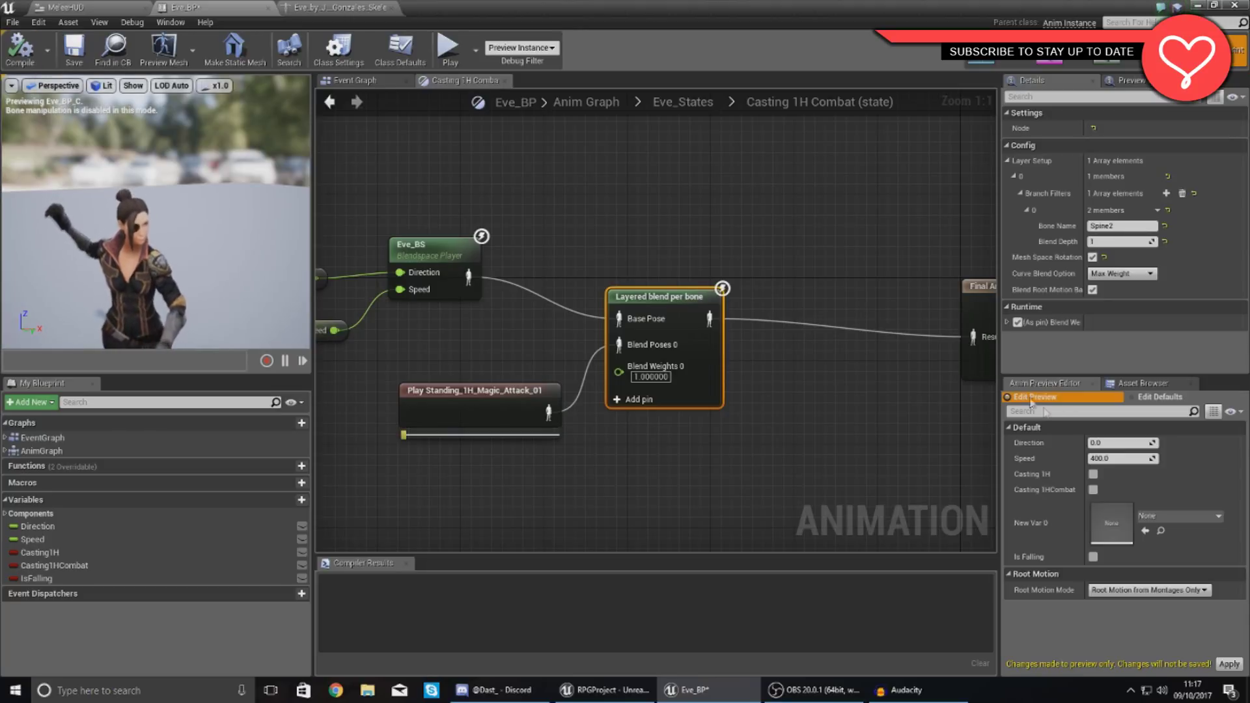
# Switch Casting 1HCombat on in the preview and examine the combat cast from different angles.
pyautogui.click(1093, 490)
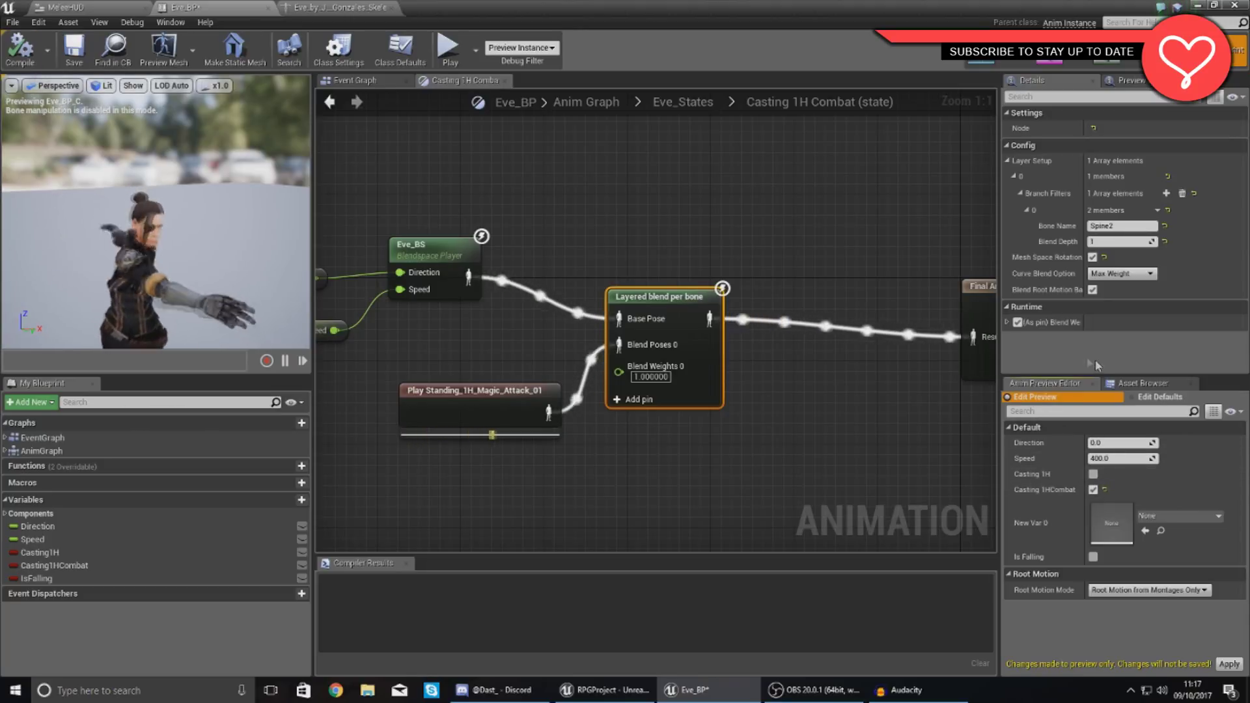
pyautogui.keyDown('alt'); pyautogui.moveTo(146, 228); pyautogui.dragTo(183, 219); pyautogui.keyUp('alt')
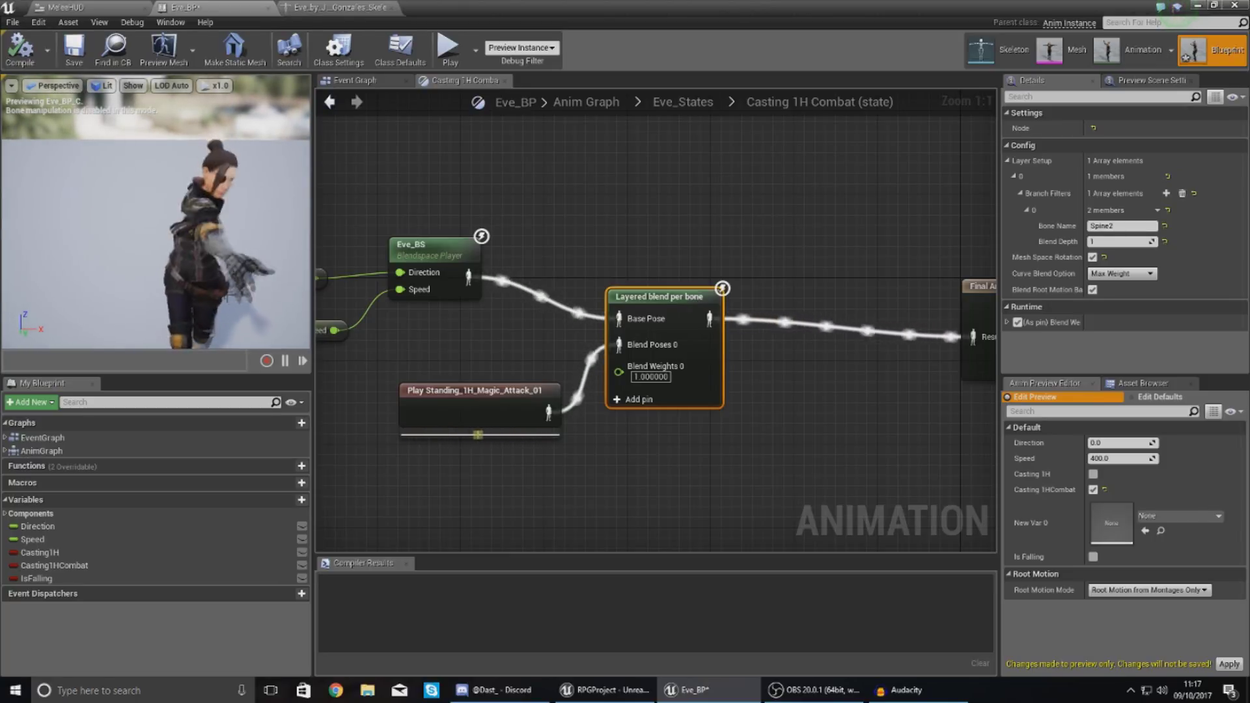
pyautogui.moveTo(210, 260)
pyautogui.keyDown('alt'); pyautogui.mouseDown()
pyautogui.moveTo(78, 257)
pyautogui.moveTo(210, 259)
pyautogui.mouseUp(); pyautogui.keyUp('alt')
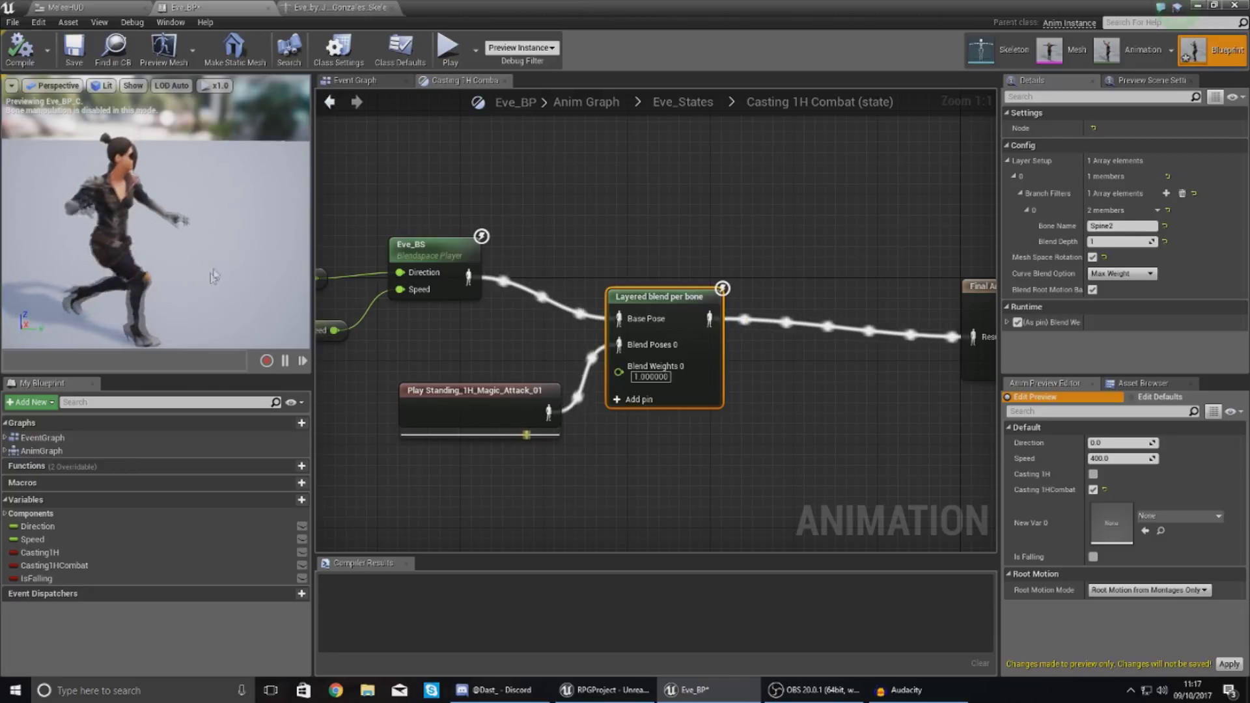
pyautogui.click(350, 185)
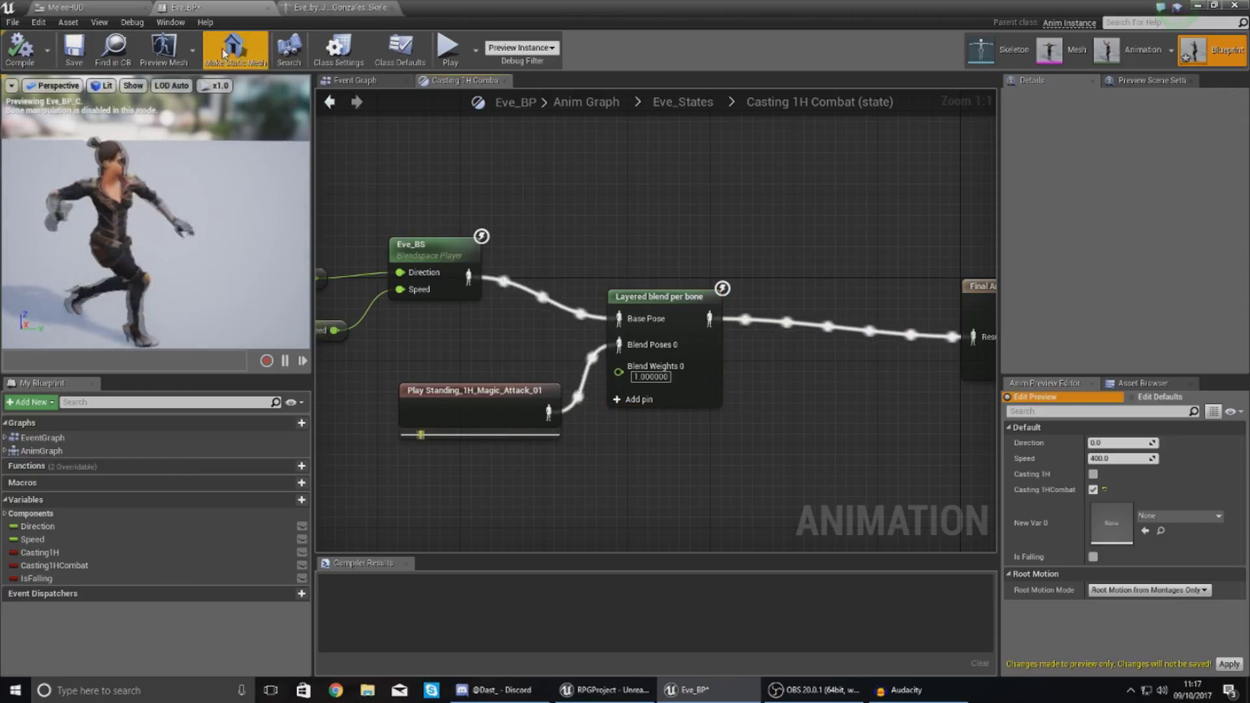
# Close Eve_BP and open the Magic_Character blueprint from the ThirdPersonBP Blueprints folder.
pyautogui.click(1232, 5)
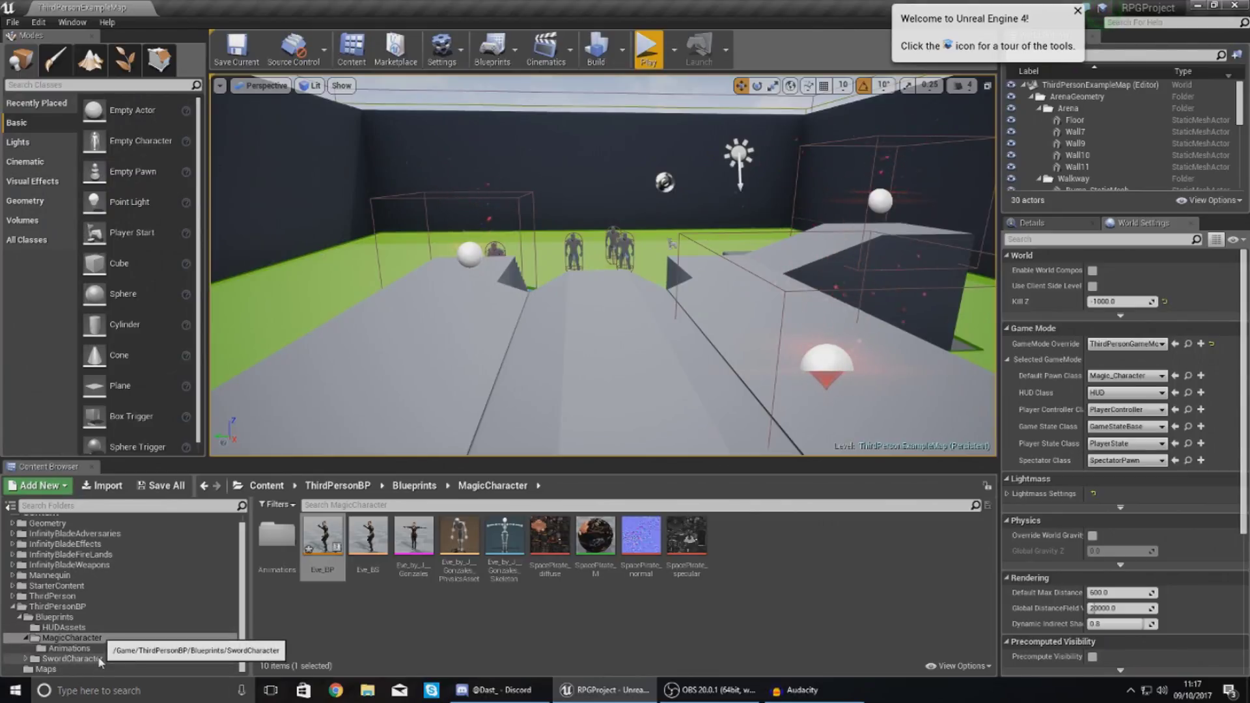
pyautogui.click(68, 658)
pyautogui.click(54, 616)
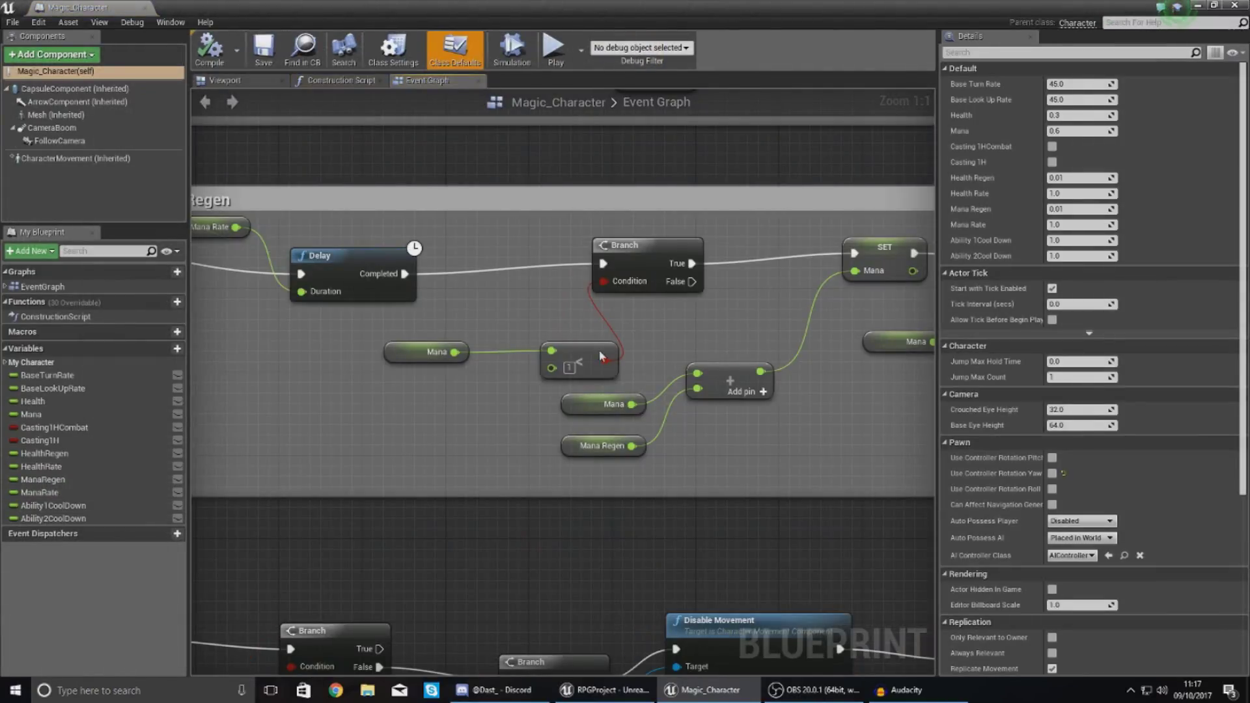
# Delete the Ability 2 chain's Disable Movement, Stop Movement Immediately and Character Movement nodes, and connect the mana Branch's True output to the Mana SET.
pyautogui.scroll(-5, 599, 355)
pyautogui.scroll(5, 265, 394)
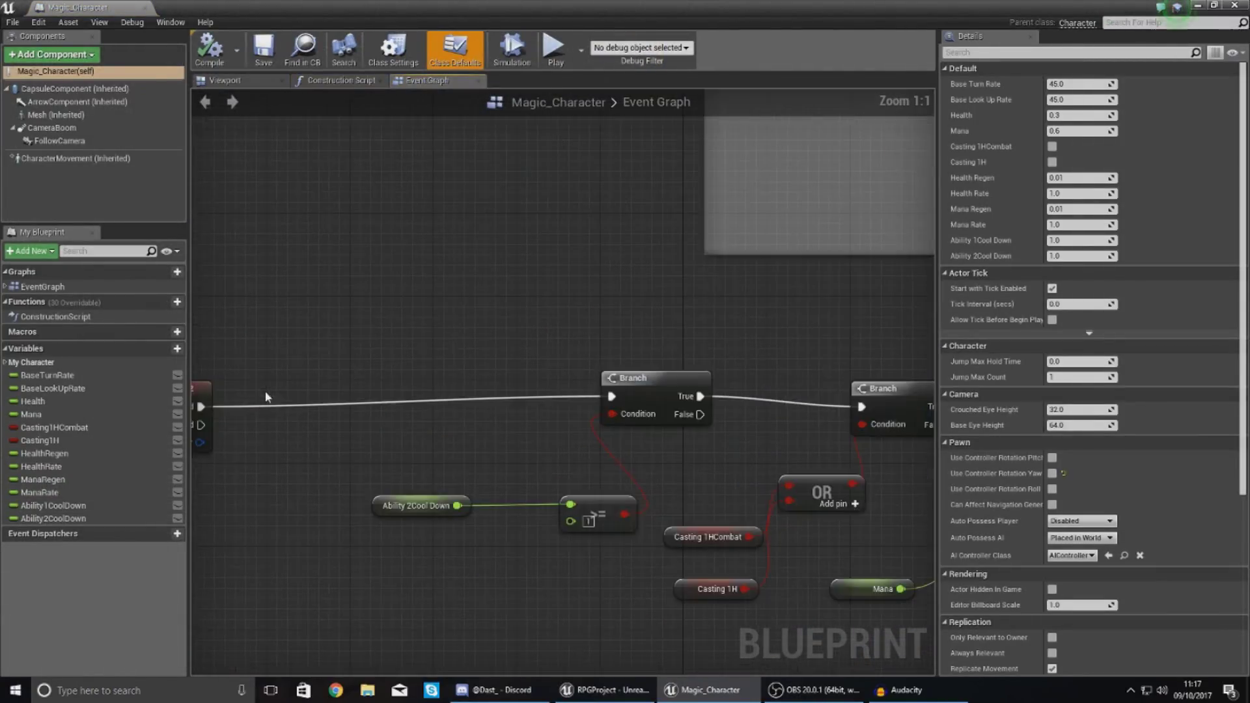
pyautogui.moveTo(265, 396); pyautogui.dragTo(438, 357, button='right')
pyautogui.moveTo(789, 369); pyautogui.dragTo(317, 362, button='right')
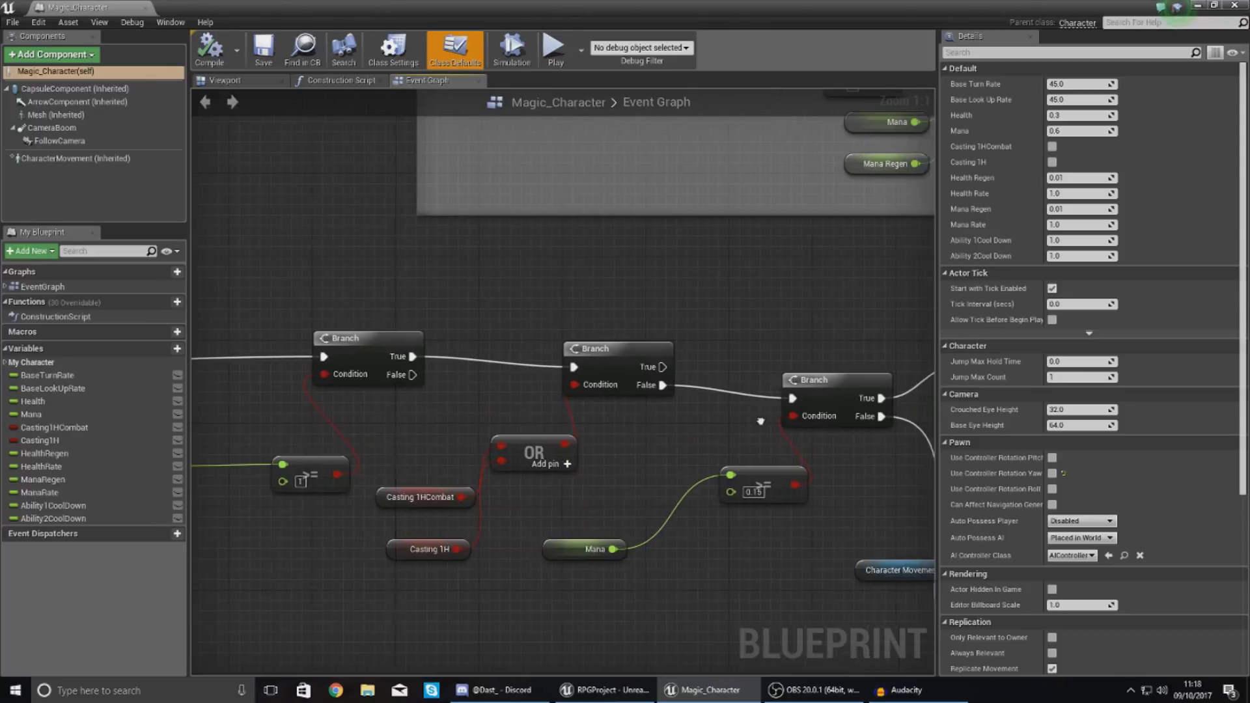
pyautogui.moveTo(758, 421); pyautogui.dragTo(461, 402, button='right')
pyautogui.moveTo(809, 407); pyautogui.dragTo(643, 379, button='right')
pyautogui.scroll(-2, 644, 380)
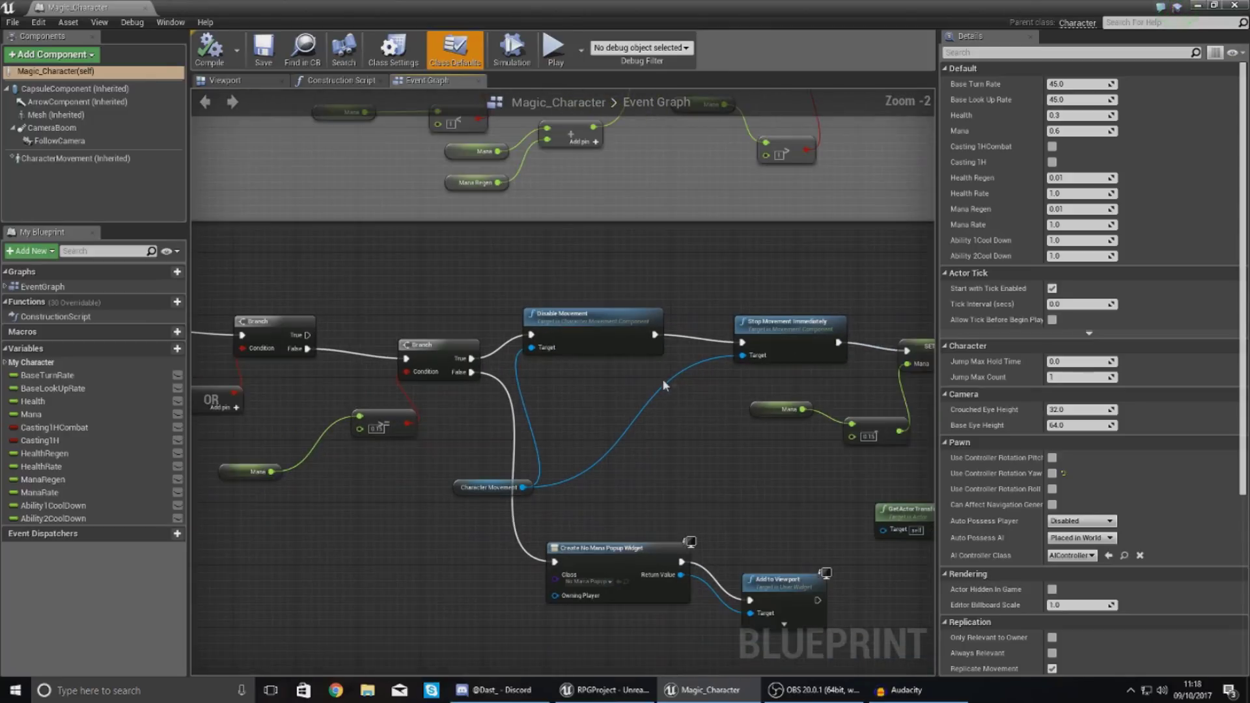
pyautogui.click(786, 329)
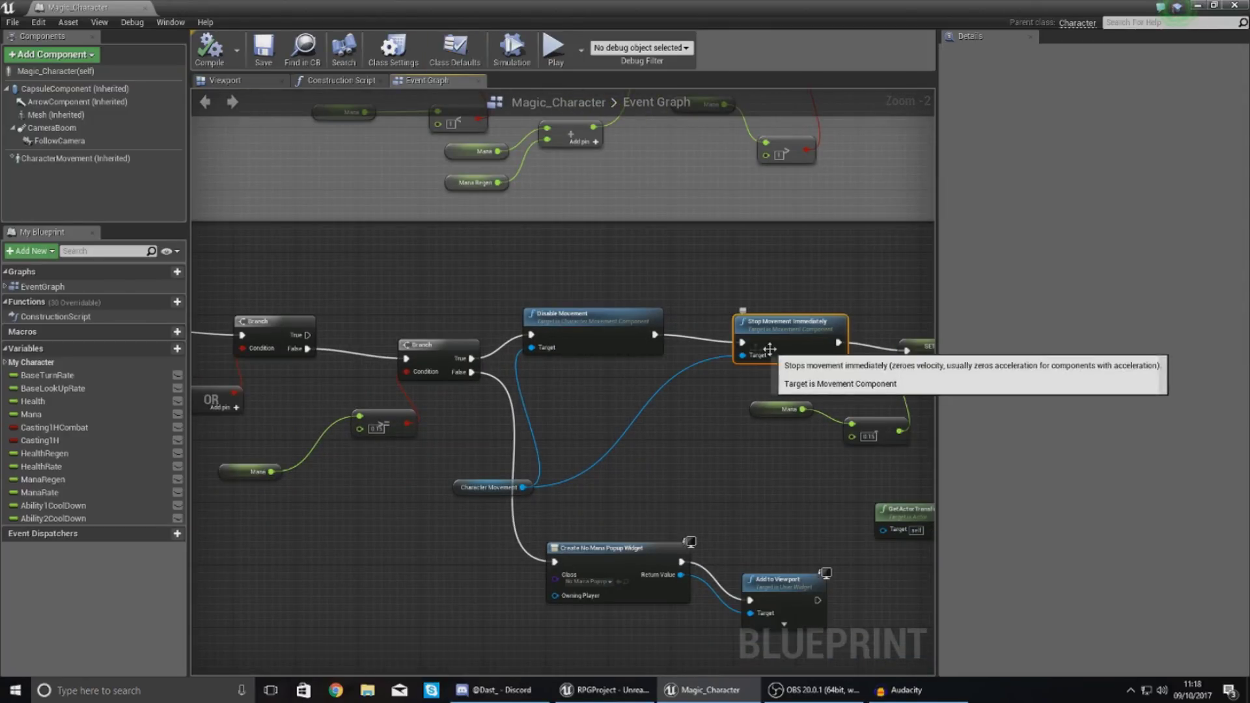
pyautogui.click(610, 334)
pyautogui.press('Delete')
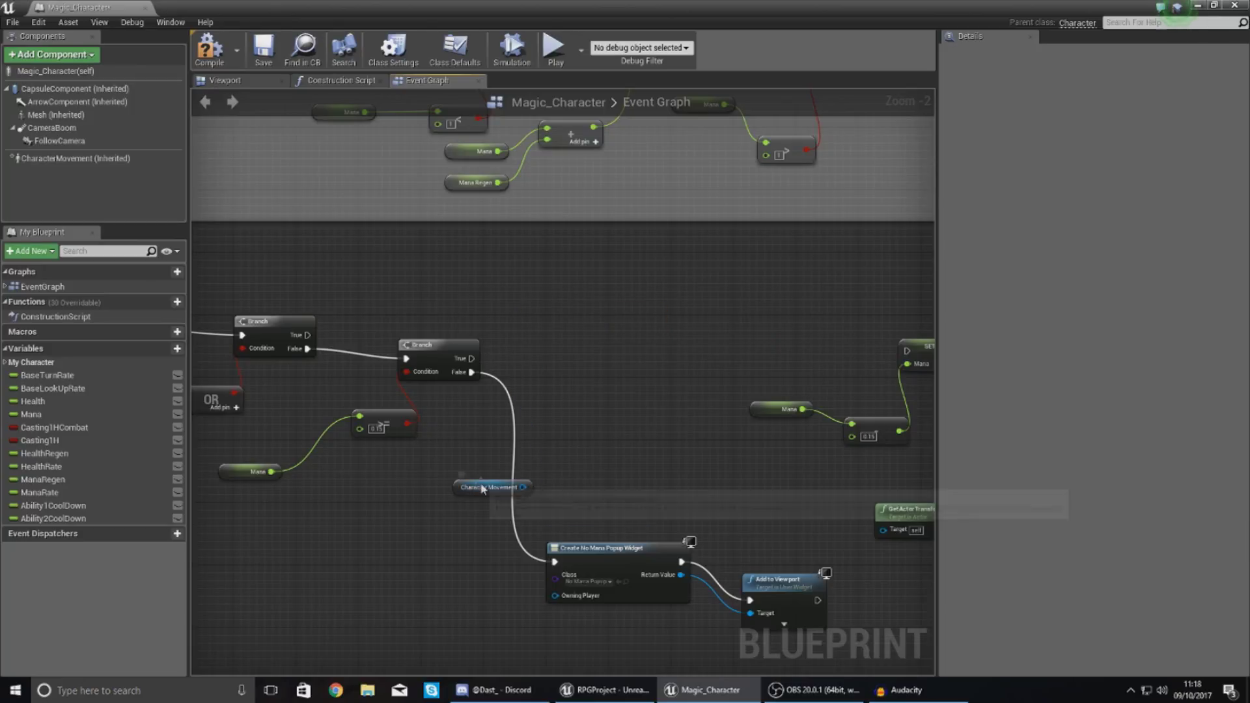
pyautogui.click(482, 486)
pyautogui.press('Delete')
pyautogui.moveTo(473, 369); pyautogui.dragTo(530, 366)
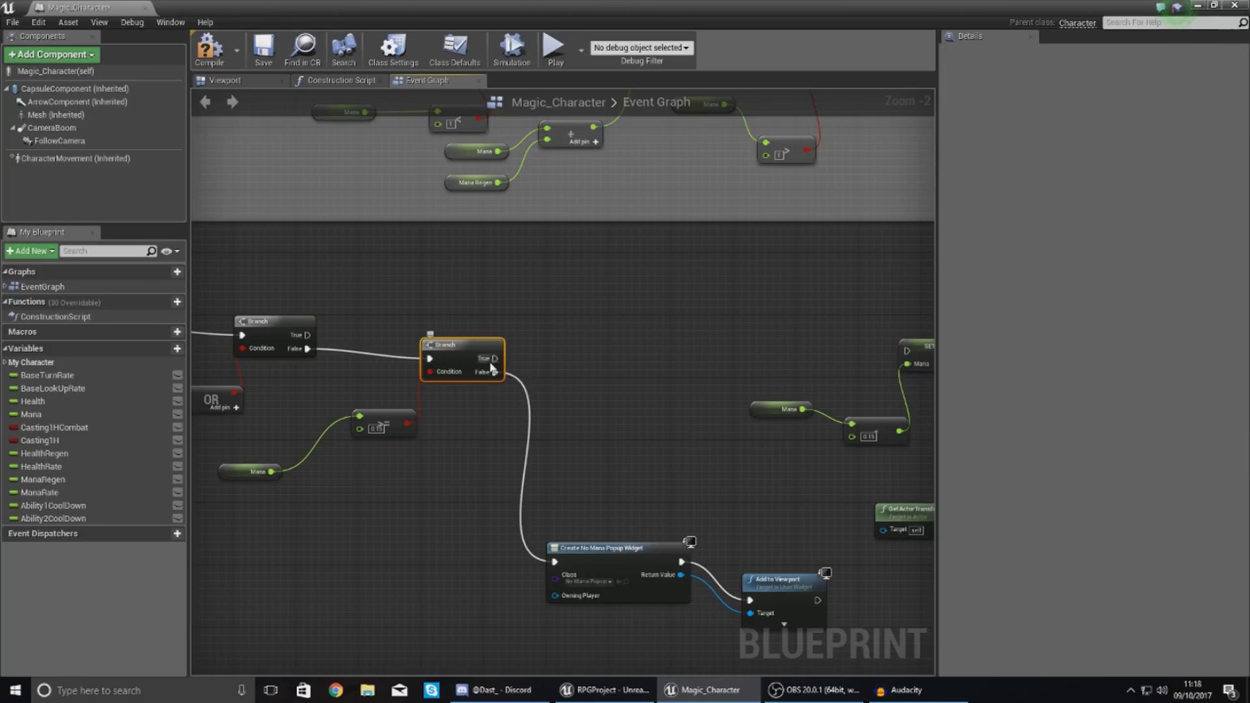
pyautogui.moveTo(916, 356); pyautogui.dragTo(903, 356)
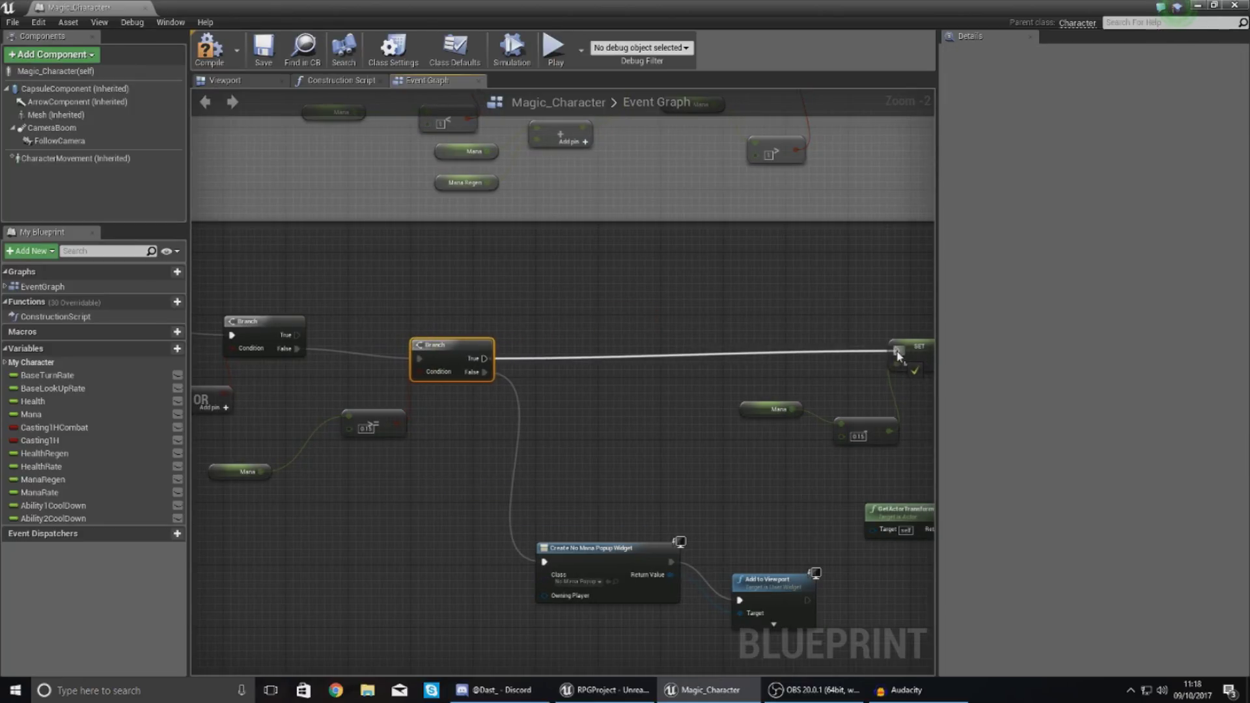
# Delete Set Movement Mode and its Character Movement node, and connect the Casting 1HCombat SET to the Ability 2Cool Down SET.
pyautogui.moveTo(885, 418); pyautogui.dragTo(400, 409, button='right')
pyautogui.scroll(-2, 466, 448)
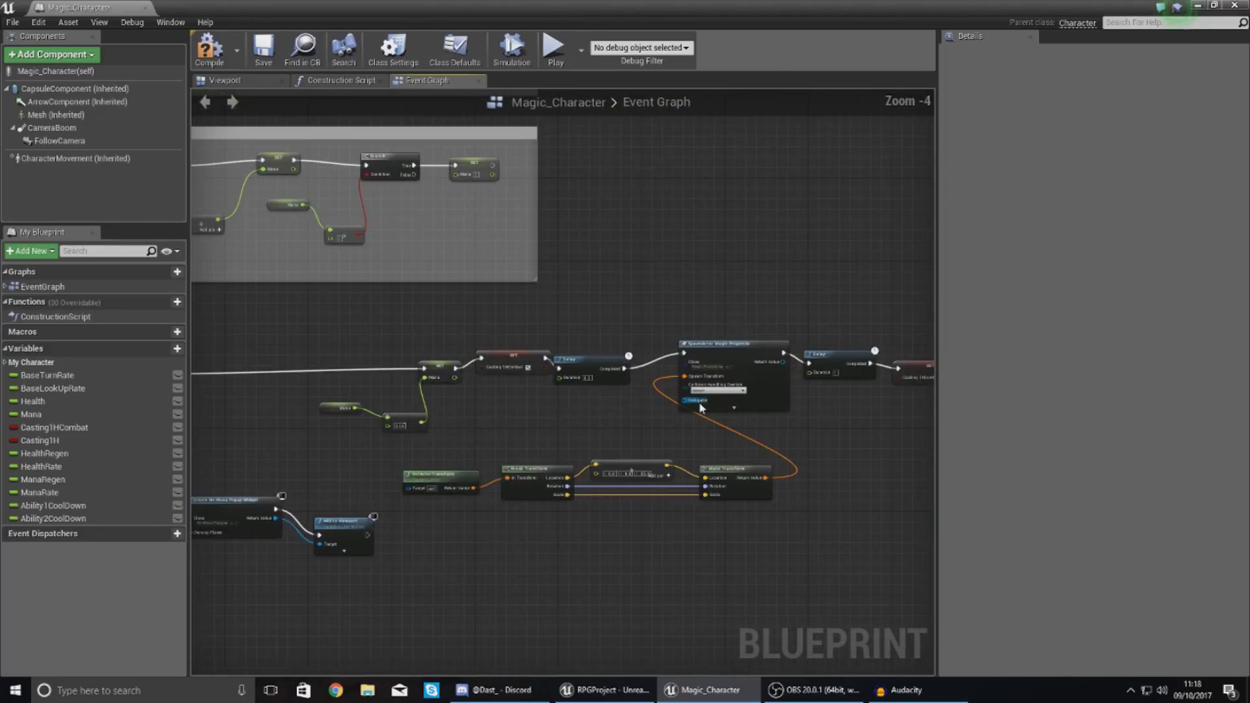
pyautogui.moveTo(732, 399); pyautogui.dragTo(476, 398, button='right')
pyautogui.moveTo(834, 408); pyautogui.dragTo(581, 384, button='right')
pyautogui.scroll(3, 651, 373)
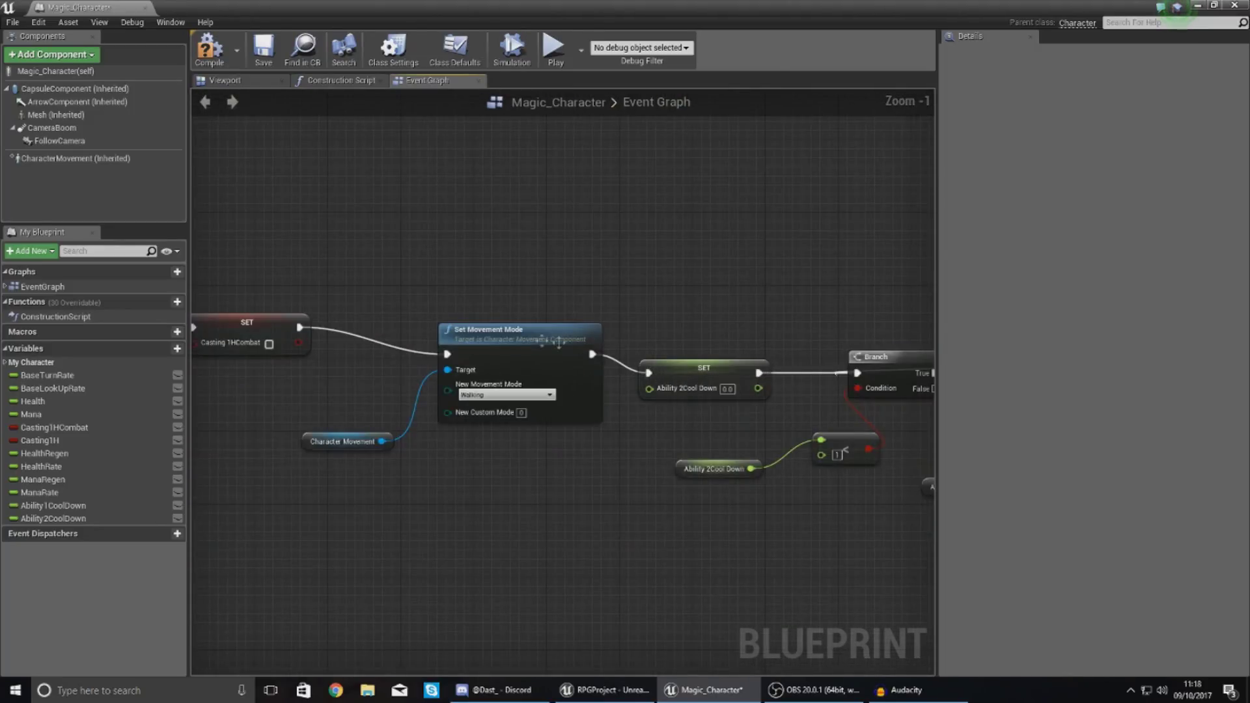
pyautogui.press('Delete')
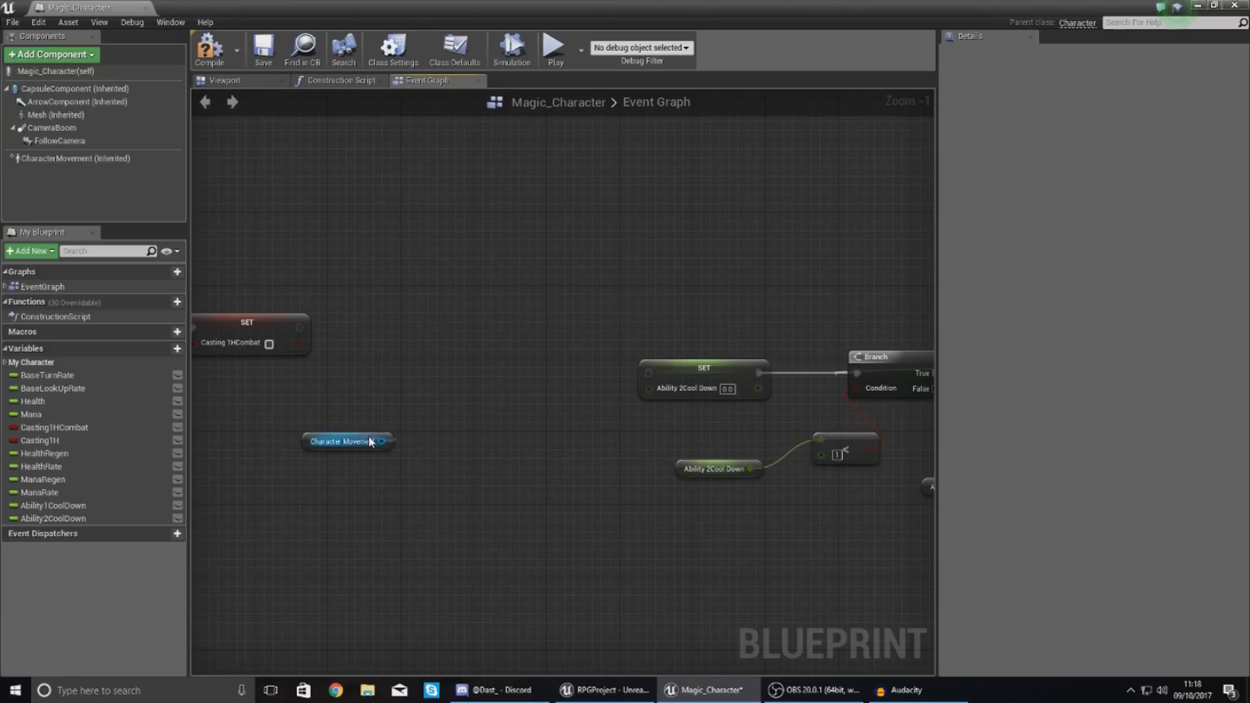
pyautogui.click(342, 441)
pyautogui.press('Delete')
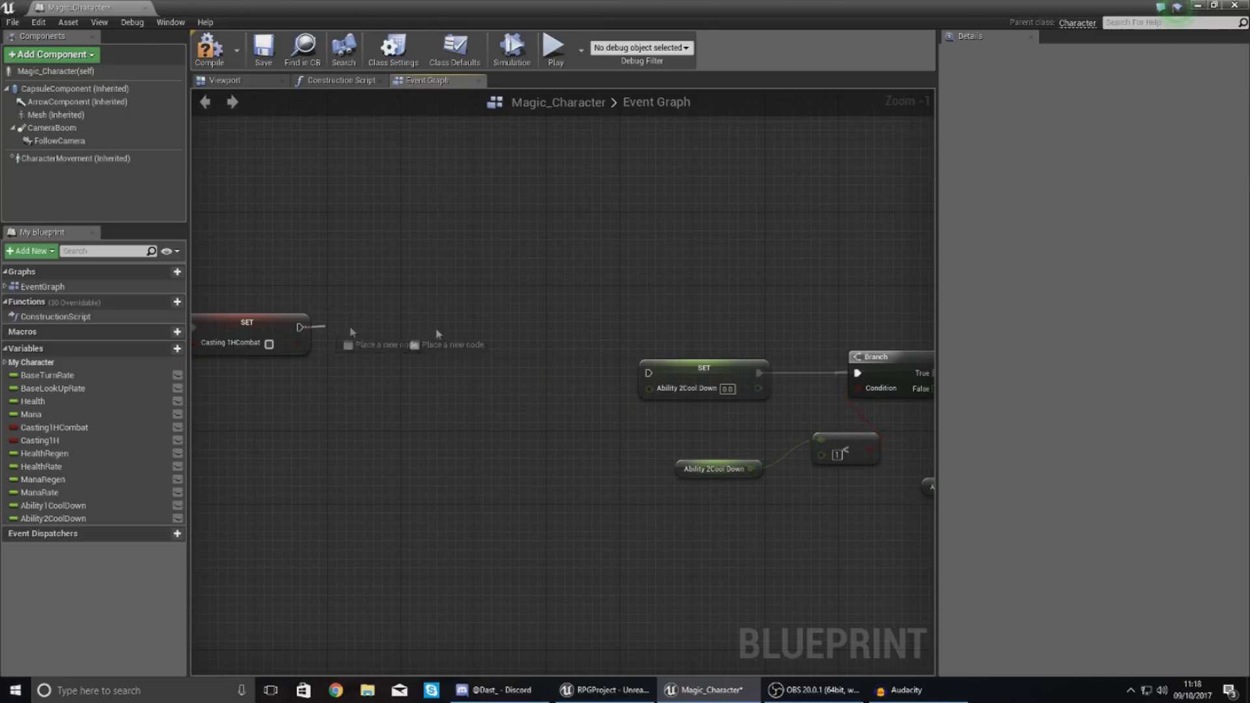
# In the Heal chain, delete the Disable Movement, Stop Movement Immediately and Character Movement nodes, and connect the mana Branch's True output to the Mana SET.
pyautogui.scroll(-5, 584, 317)
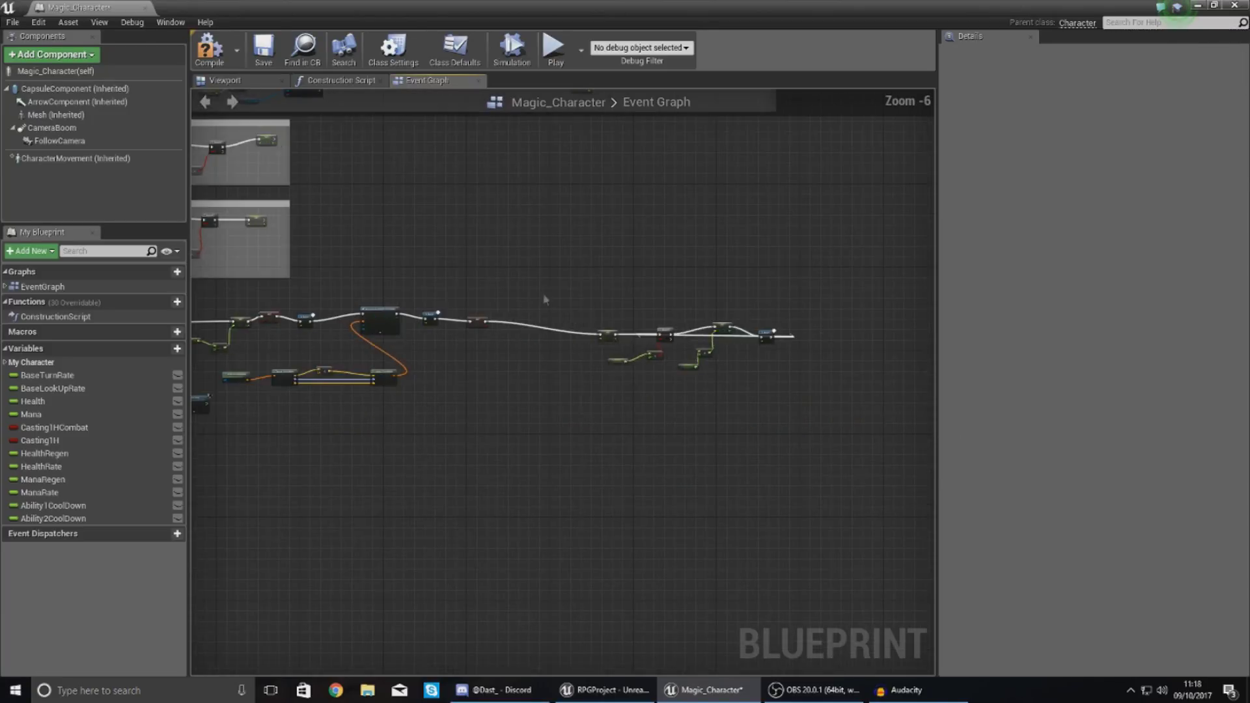
pyautogui.moveTo(453, 368); pyautogui.dragTo(691, 401, button='right')
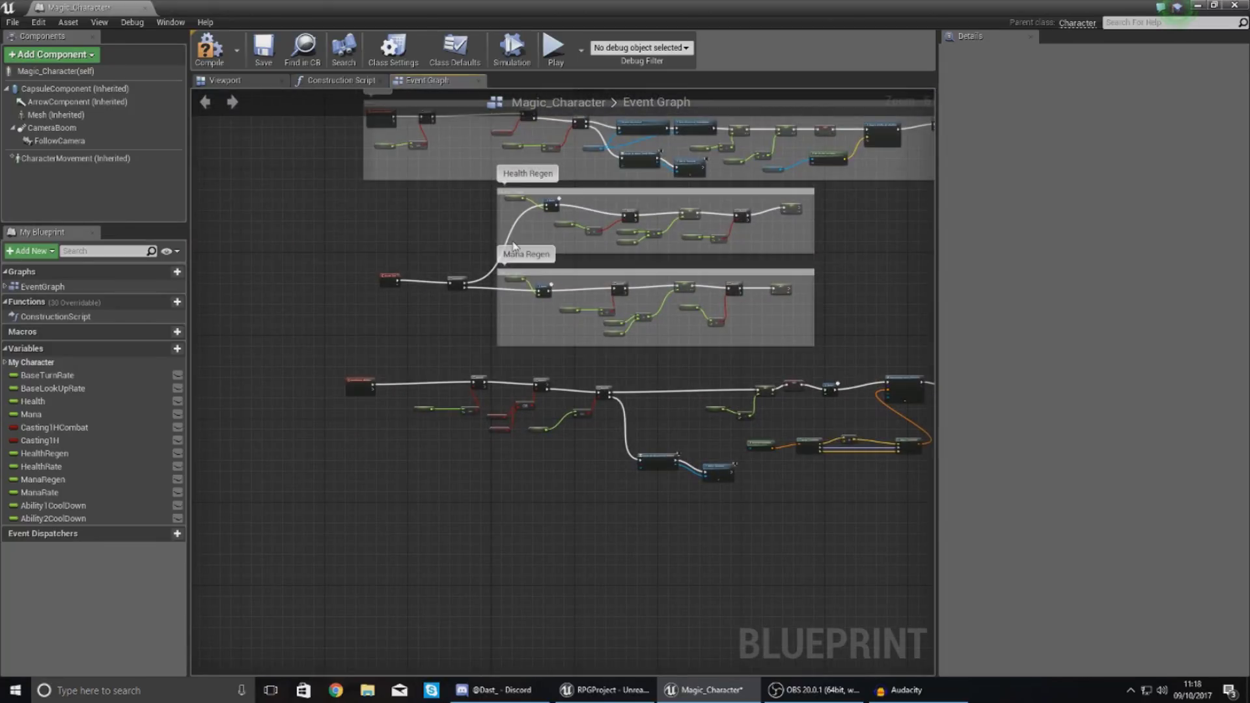
pyautogui.scroll(5, 427, 241)
pyautogui.scroll(-5, 413, 312)
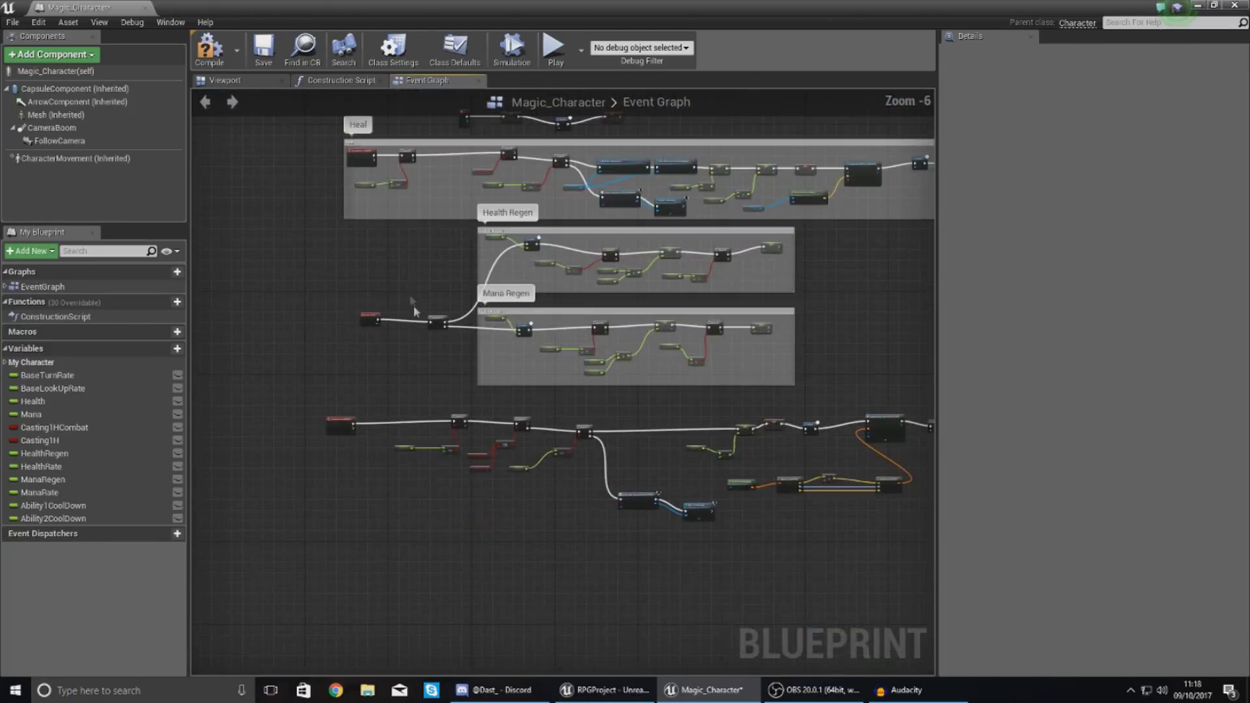
pyautogui.scroll(-2, 396, 218)
pyautogui.scroll(5, 420, 260)
pyautogui.scroll(2, 419, 260)
pyautogui.moveTo(352, 375)
pyautogui.mouseDown(button='right')
pyautogui.moveTo(496, 251)
pyautogui.moveTo(564, 242)
pyautogui.moveTo(440, 365)
pyautogui.mouseUp(button='right')
pyautogui.scroll(-3, 561, 243)
pyautogui.scroll(-3, 440, 365)
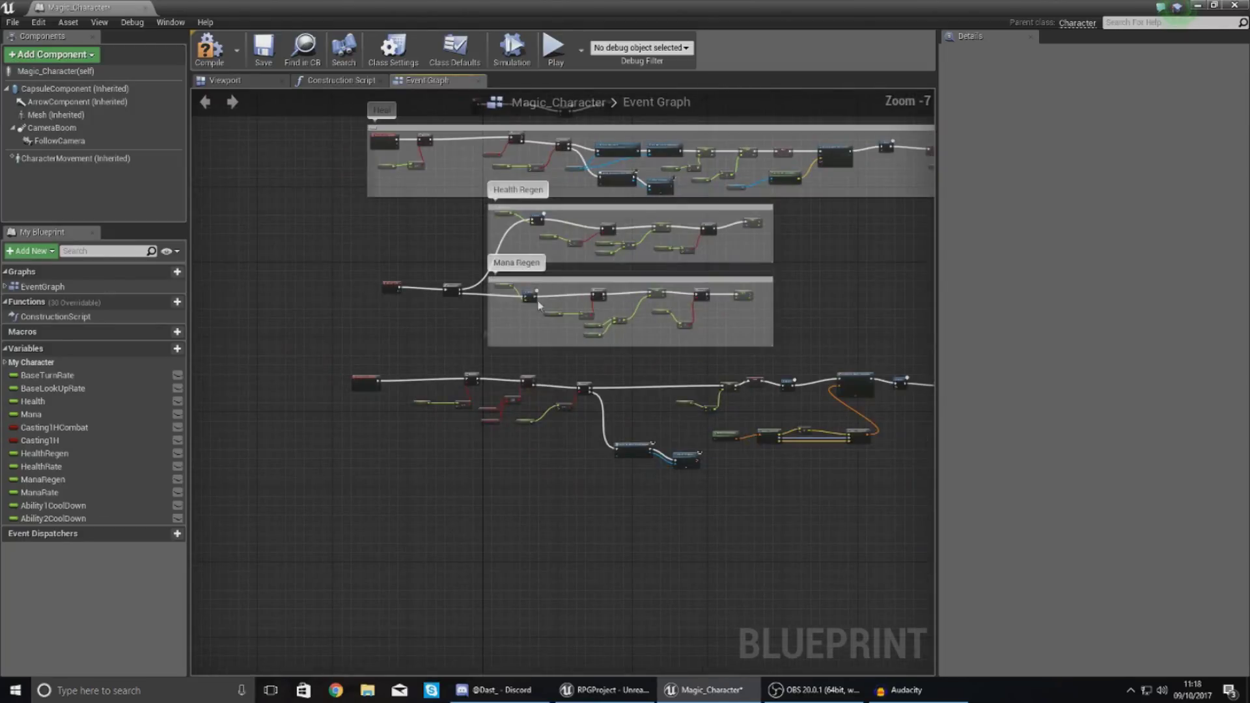
pyautogui.moveTo(558, 288); pyautogui.dragTo(495, 388, button='right')
pyautogui.scroll(4, 371, 173)
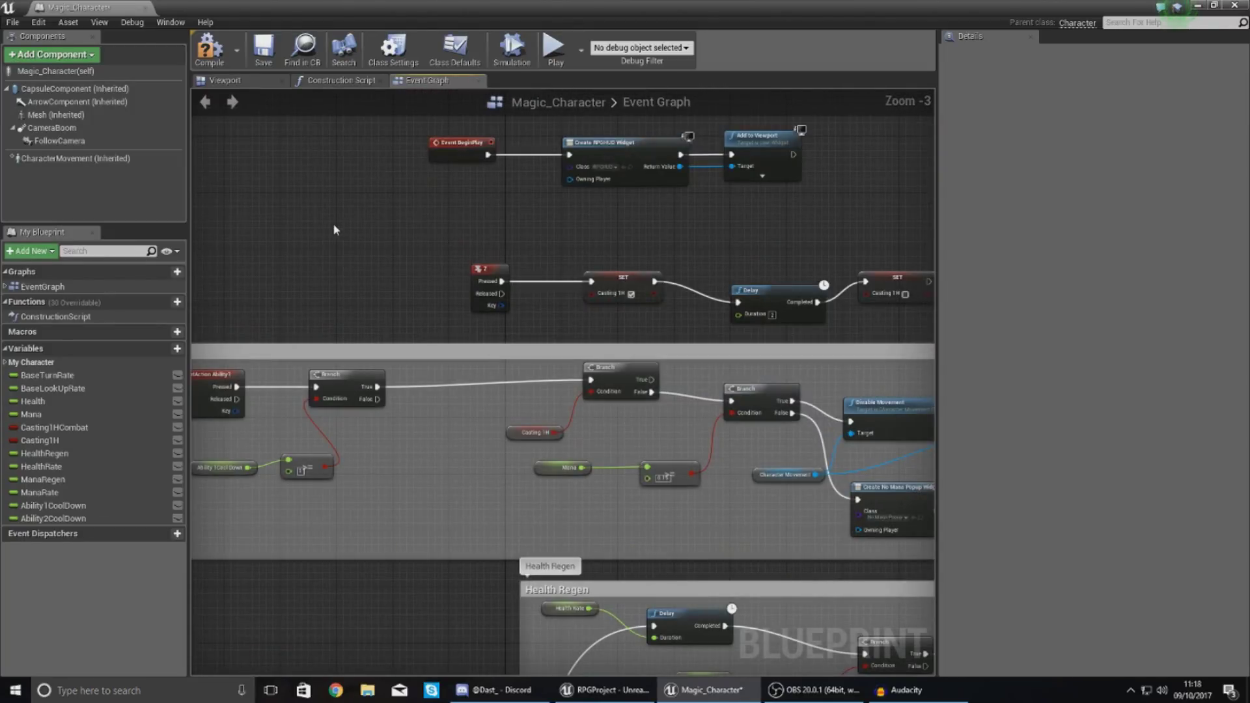
pyautogui.moveTo(833, 355)
pyautogui.mouseDown(button='right')
pyautogui.moveTo(575, 315)
pyautogui.moveTo(935, 306)
pyautogui.mouseUp(button='right')
pyautogui.moveTo(935, 405)
pyautogui.mouseDown(button='right')
pyautogui.moveTo(849, 381)
pyautogui.moveTo(724, 380)
pyautogui.mouseUp(button='right')
pyautogui.click(613, 318)
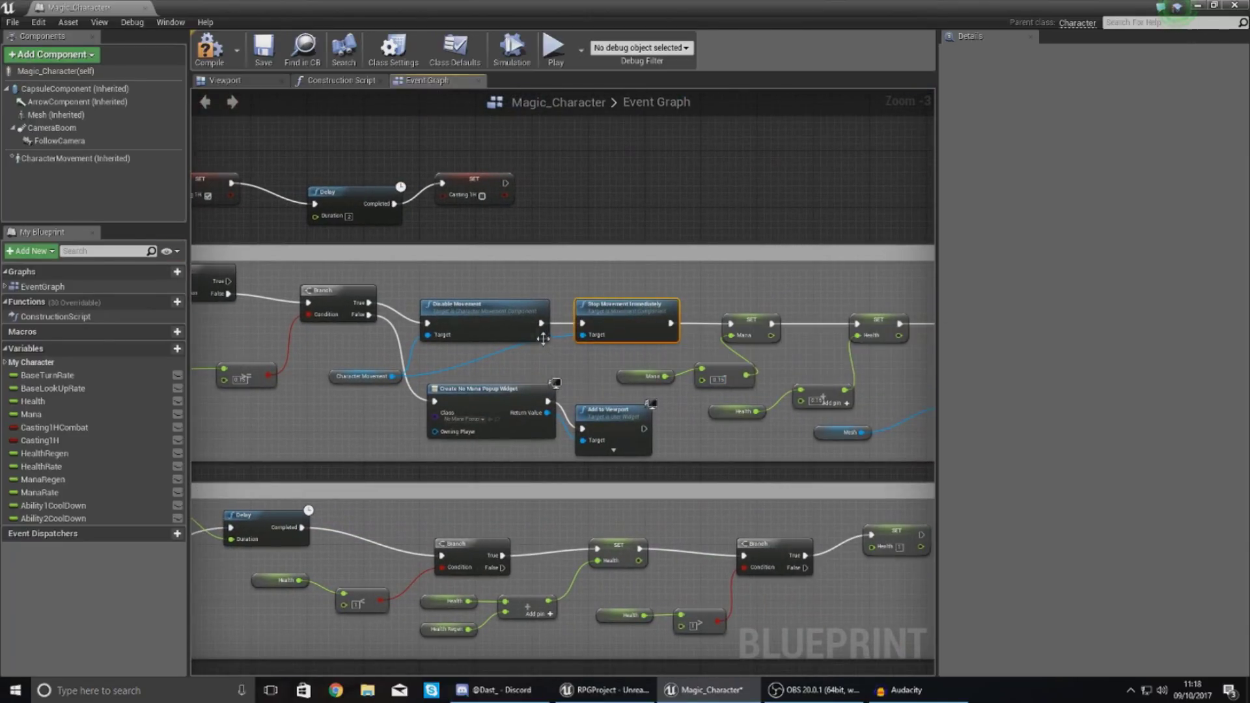
pyautogui.press('Delete')
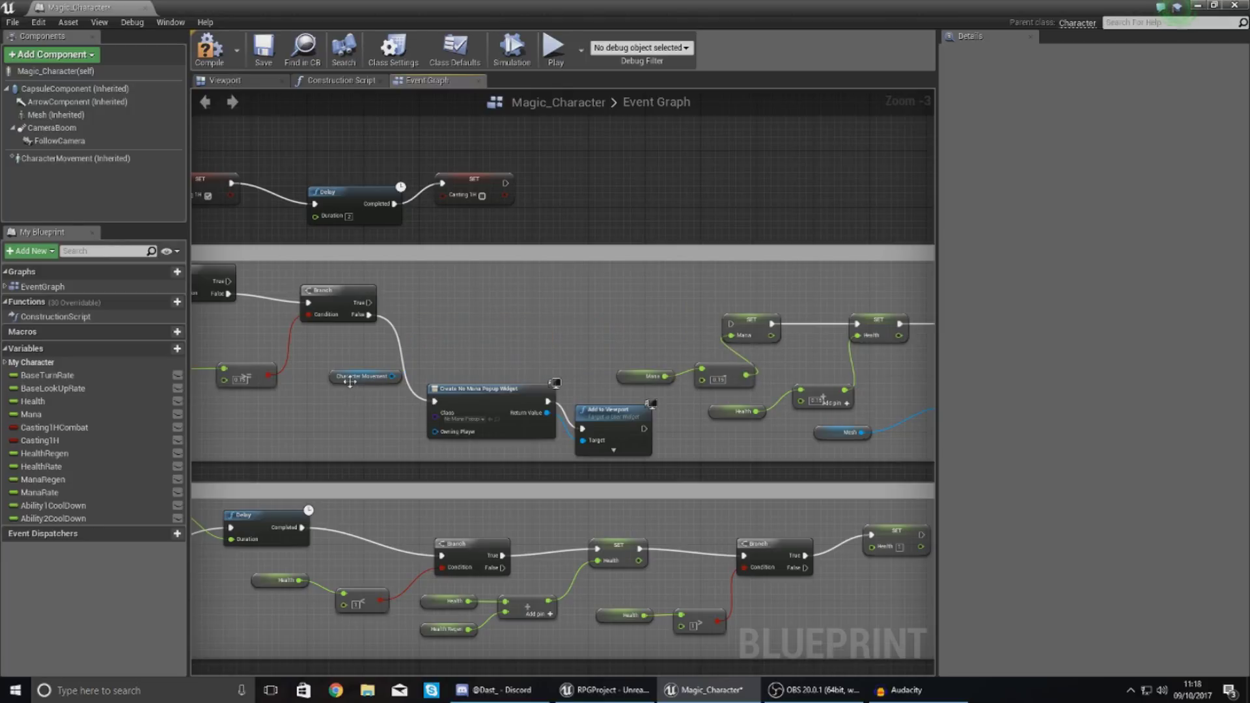
pyautogui.click(377, 378)
pyautogui.press('Delete')
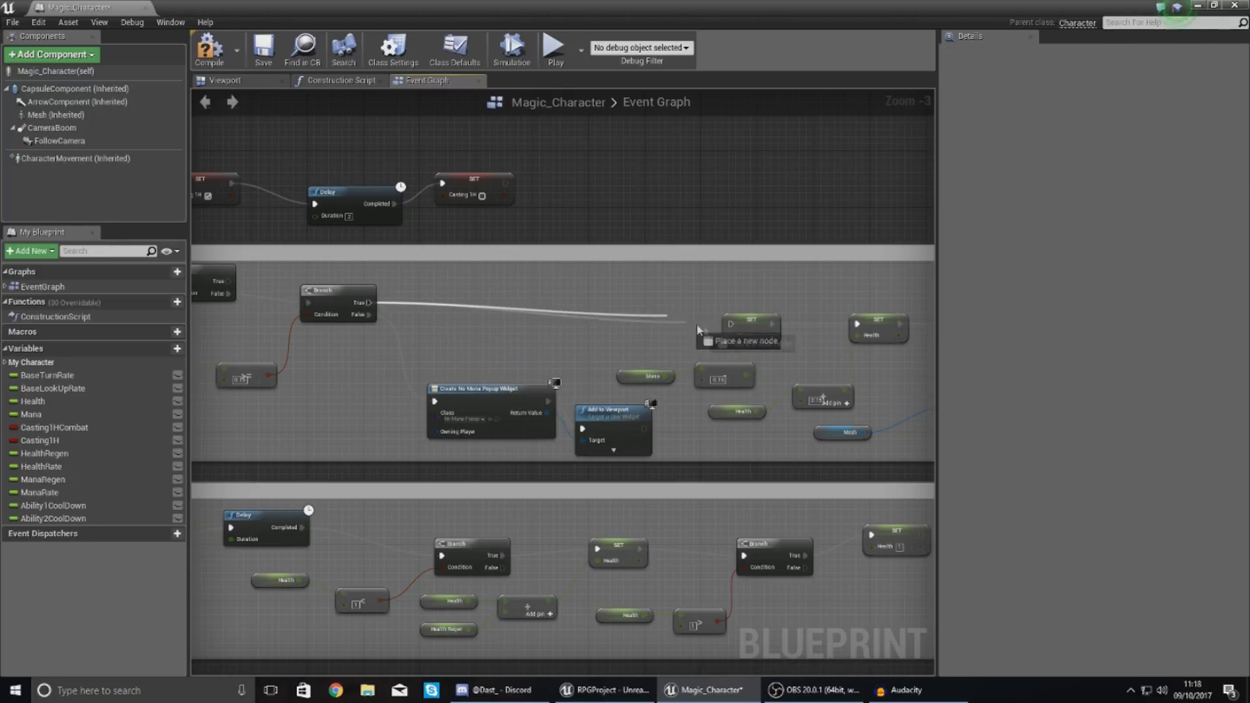
pyautogui.moveTo(734, 329); pyautogui.dragTo(731, 324)
# Connect the unticked Casting 1H SET directly to the Ability 1Cool Down SET in the Heal chain and close Magic_Character.
pyautogui.moveTo(732, 325); pyautogui.dragTo(304, 280, button='right')
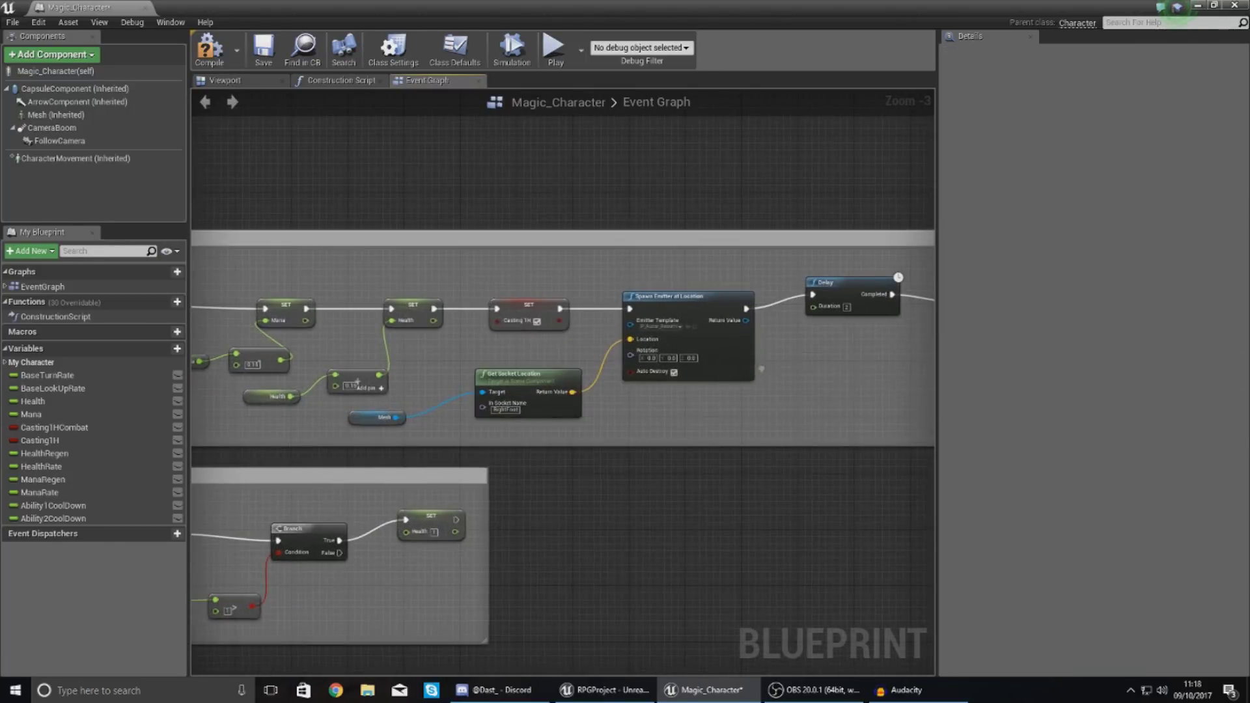
pyautogui.moveTo(761, 369)
pyautogui.mouseDown(button='right')
pyautogui.moveTo(338, 374)
pyautogui.moveTo(686, 371)
pyautogui.moveTo(658, 370)
pyautogui.mouseUp(button='right')
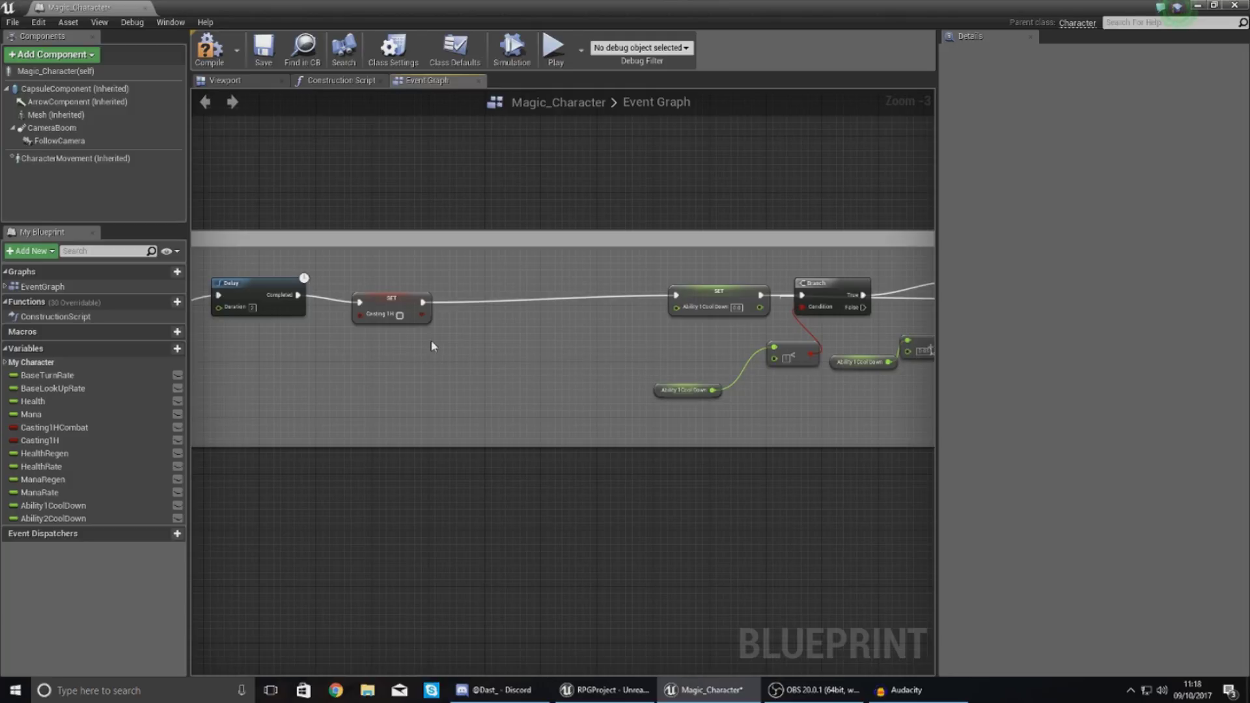
pyautogui.click(146, 10)
# Play the level and test both abilities by casting them repeatedly while running around the arena.
pyautogui.click(648, 52)
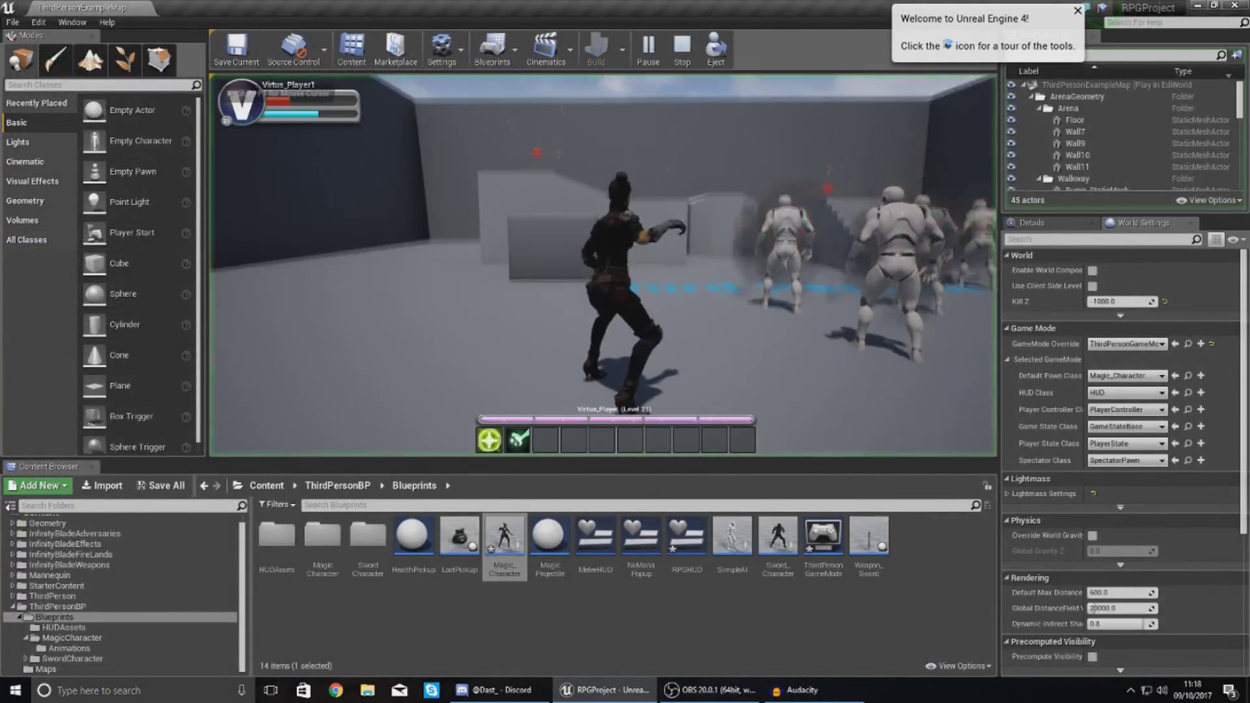
pyautogui.press('w')
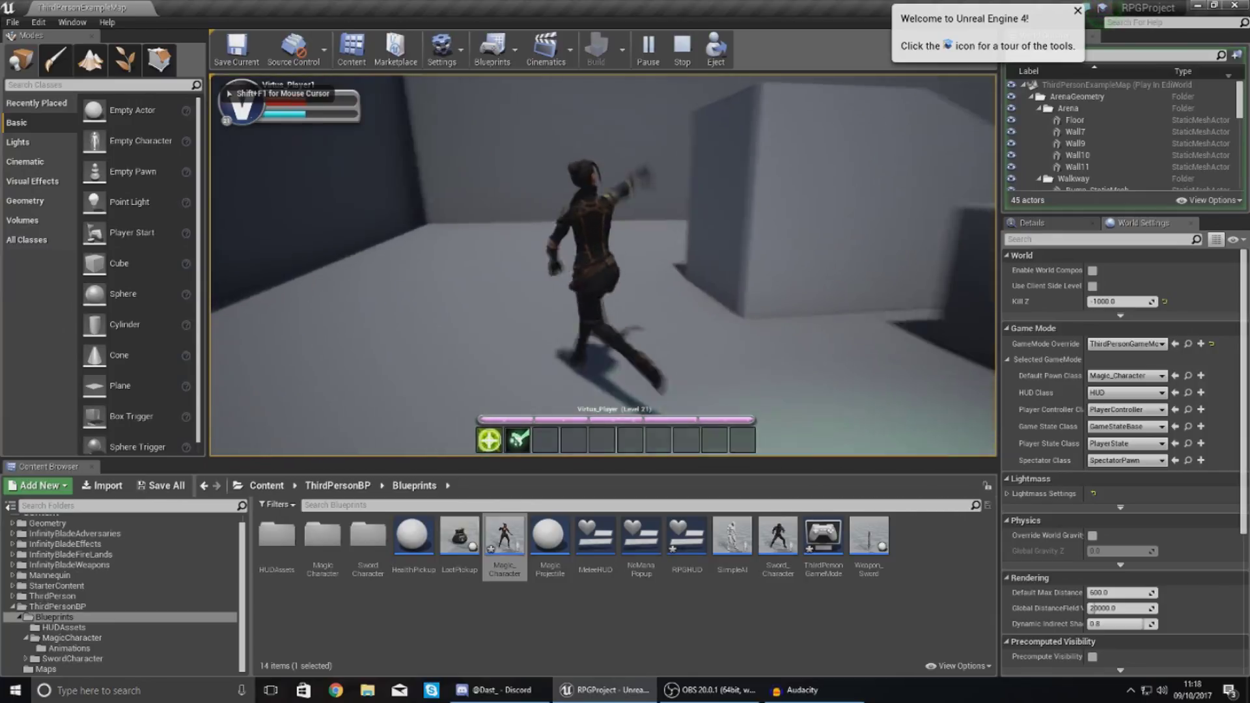
pyautogui.press('1')
pyautogui.press('w')
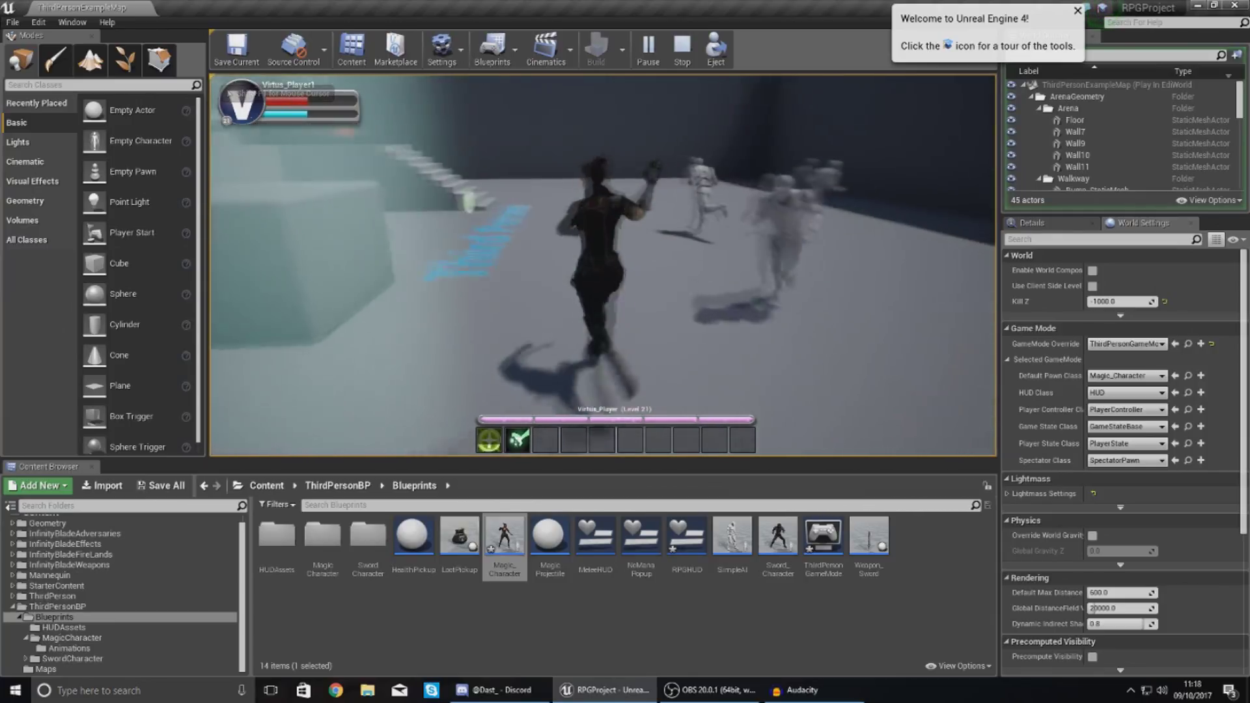
pyautogui.press('2')
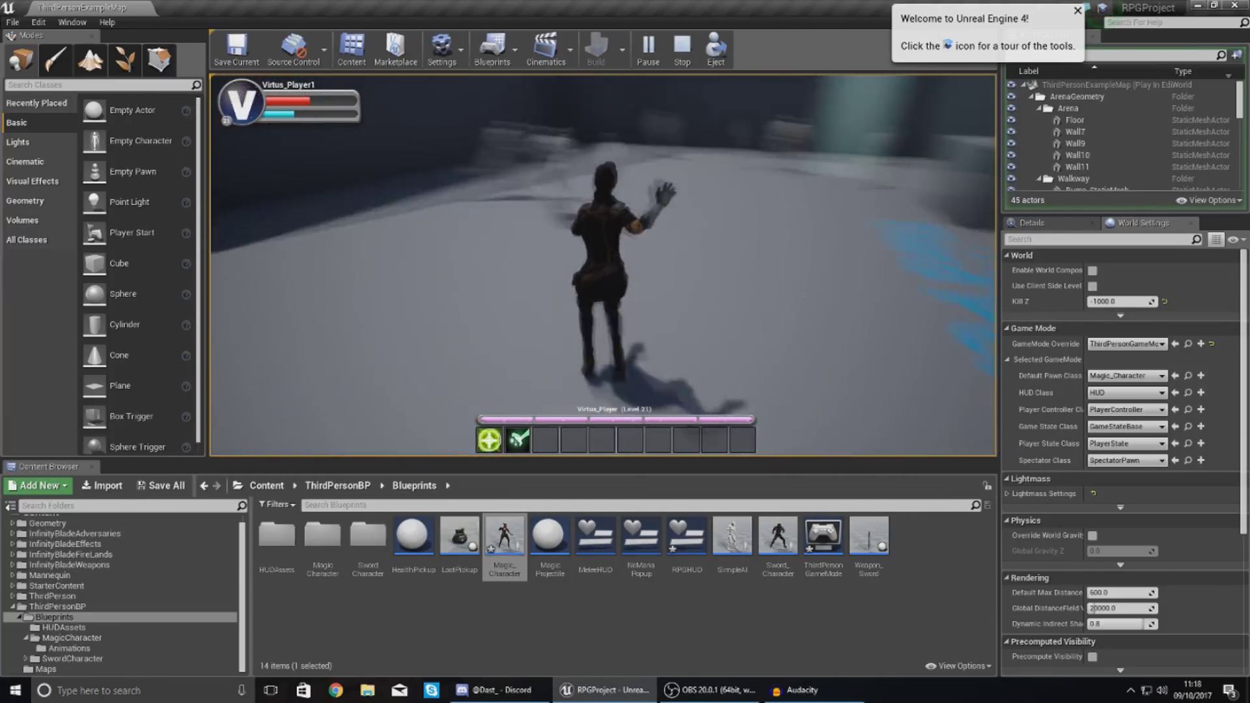
pyautogui.press('w')
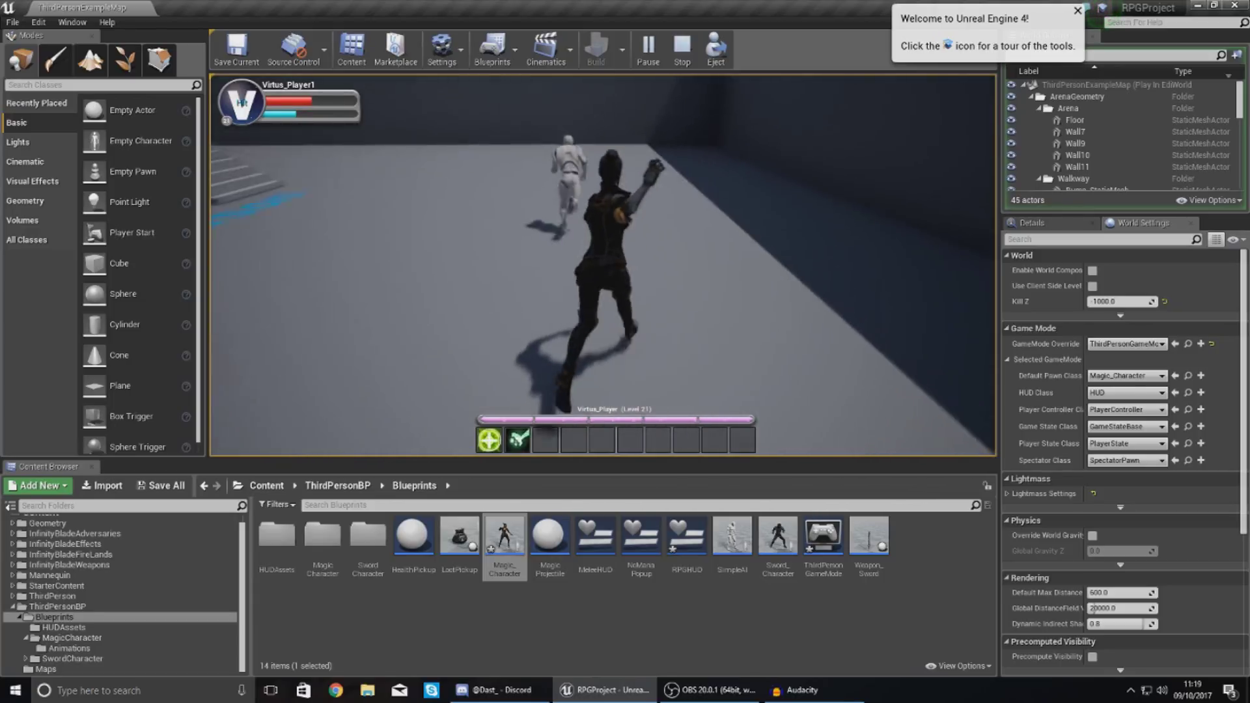
pyautogui.press('w')
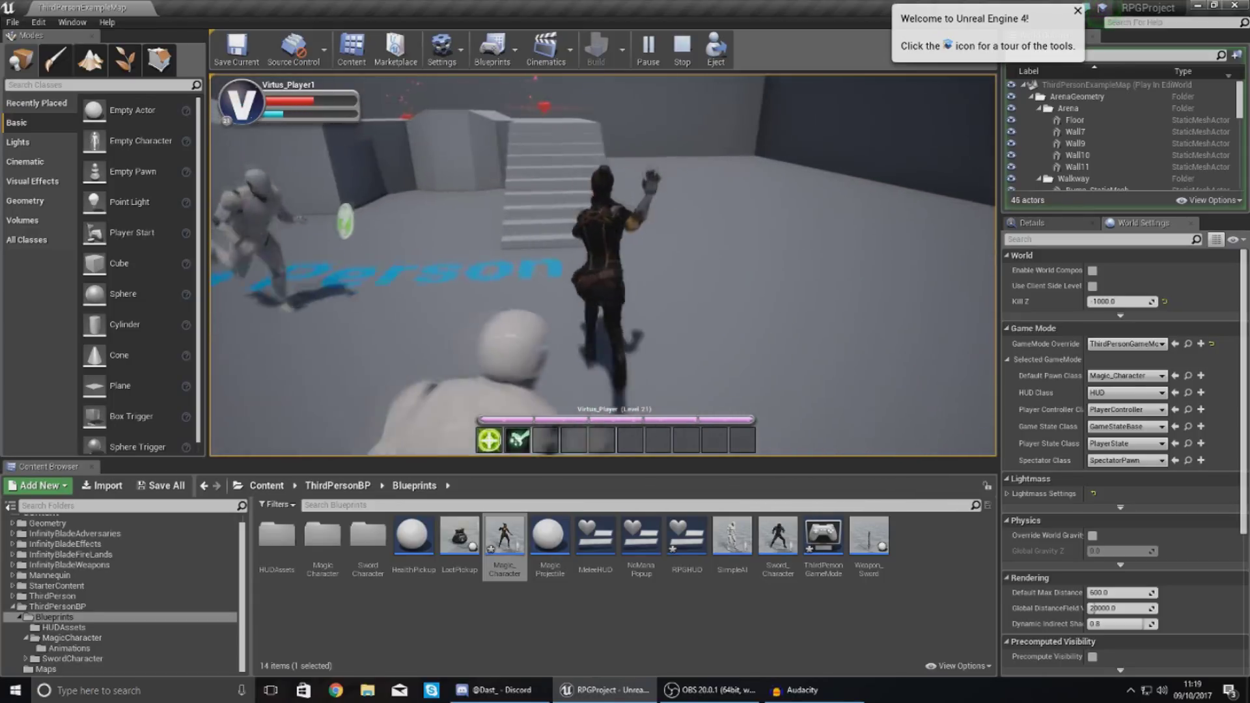
pyautogui.press('w')
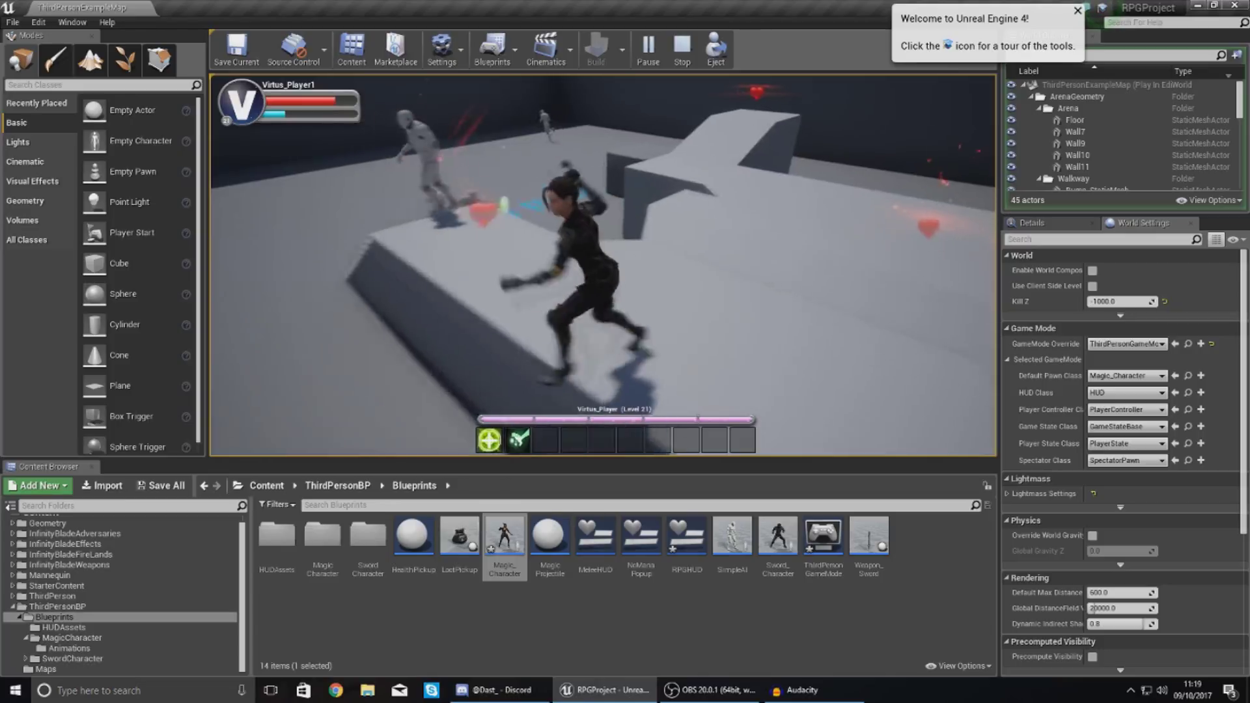
pyautogui.press('2')
pyautogui.press('w')
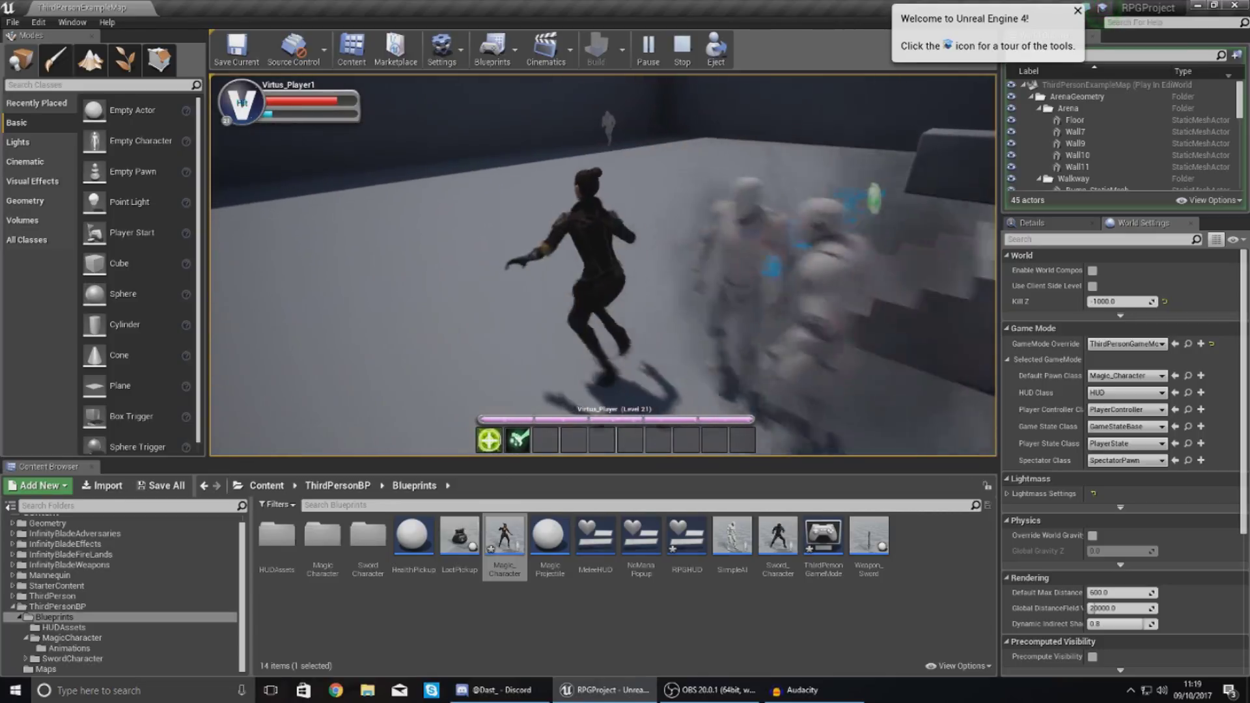
pyautogui.press('2')
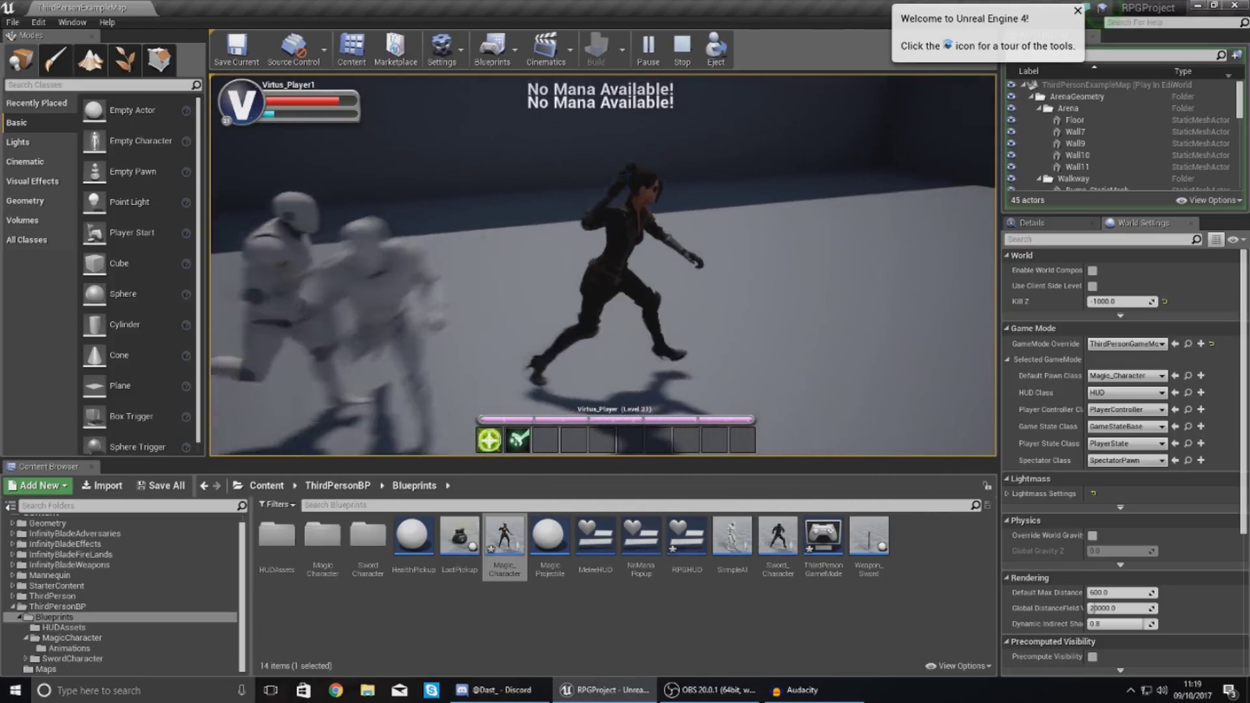
pyautogui.press('w')
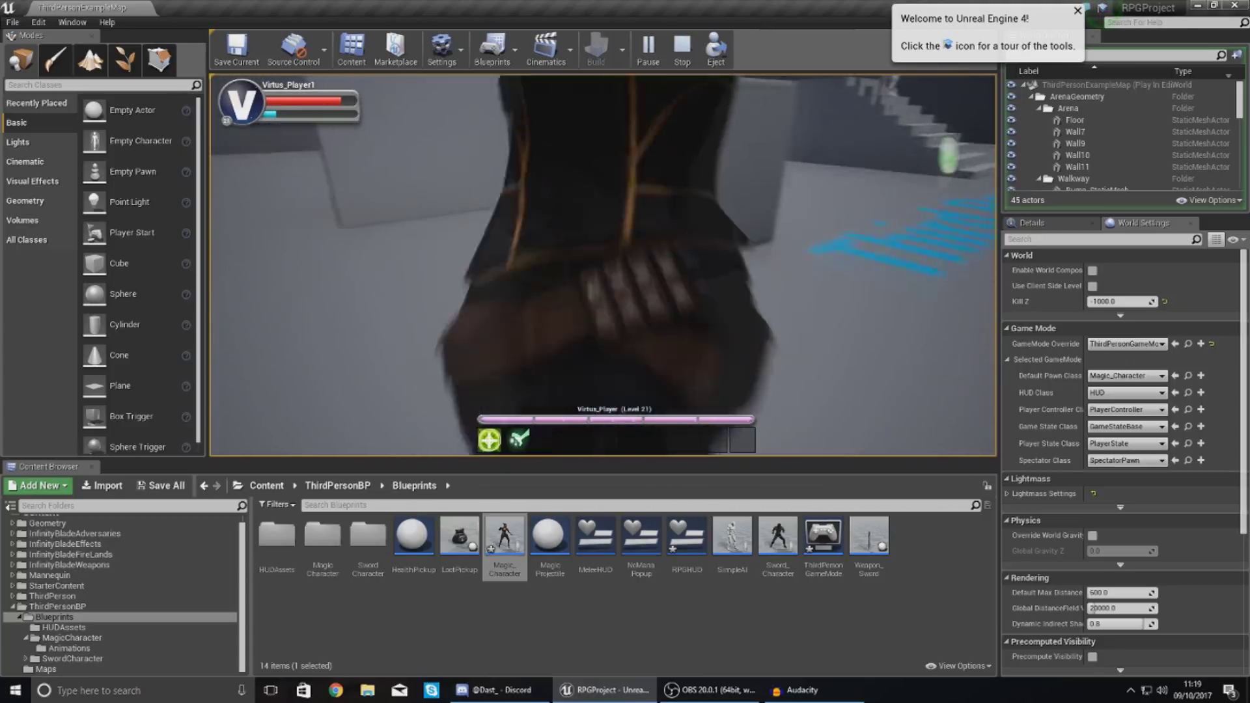
# Test the character's running and jumping across the stairs and walkways of the arena.
pyautogui.press('space')
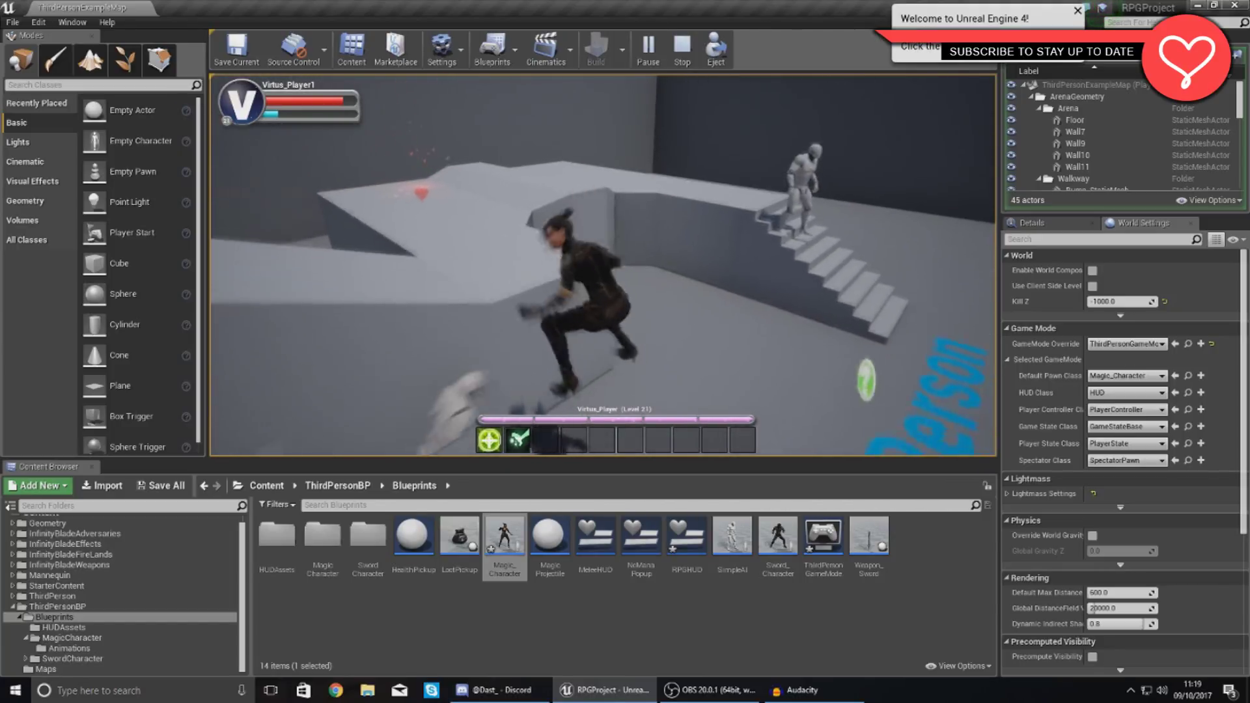
pyautogui.press('space')
pyautogui.press('w')
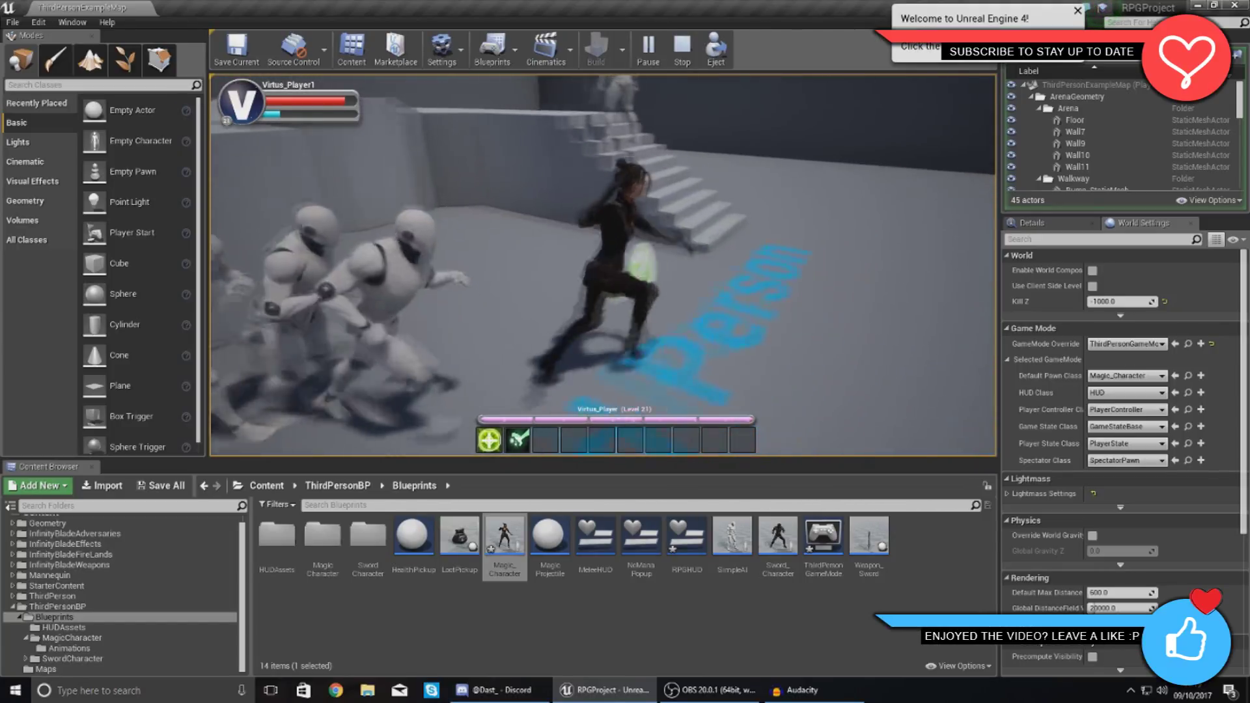
pyautogui.press('space')
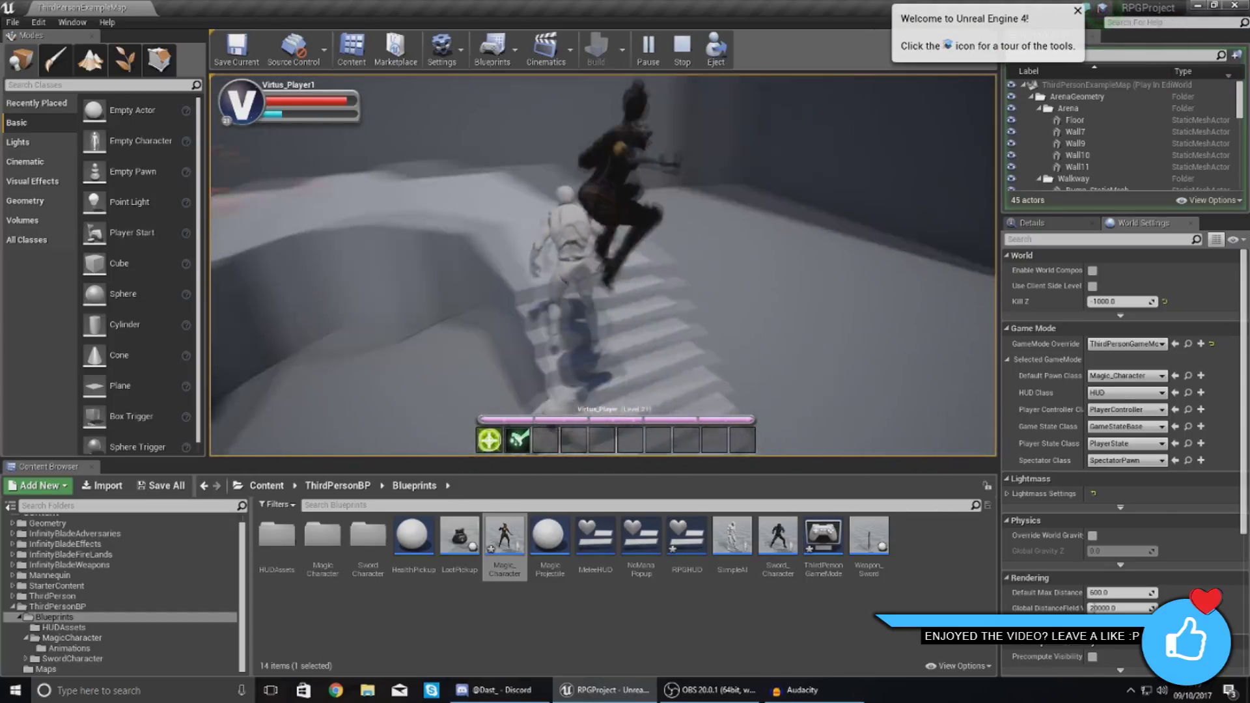
pyautogui.press('w')
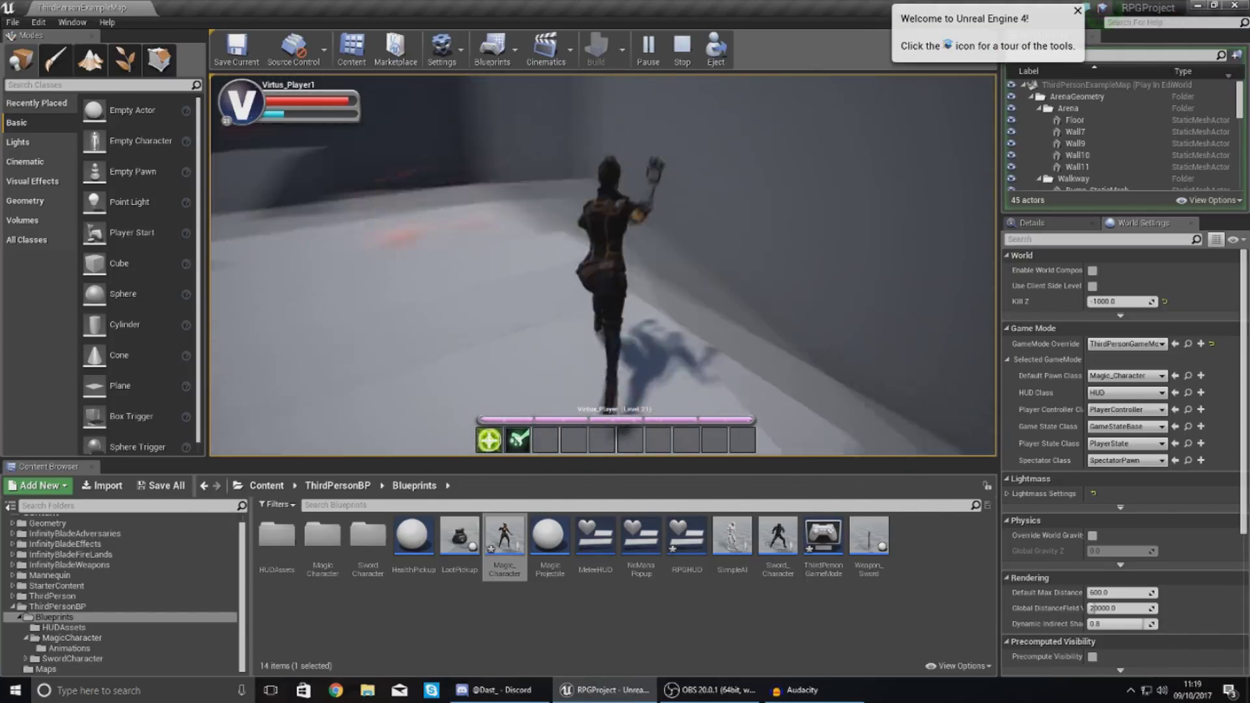
pyautogui.press('w')
pyautogui.press('space')
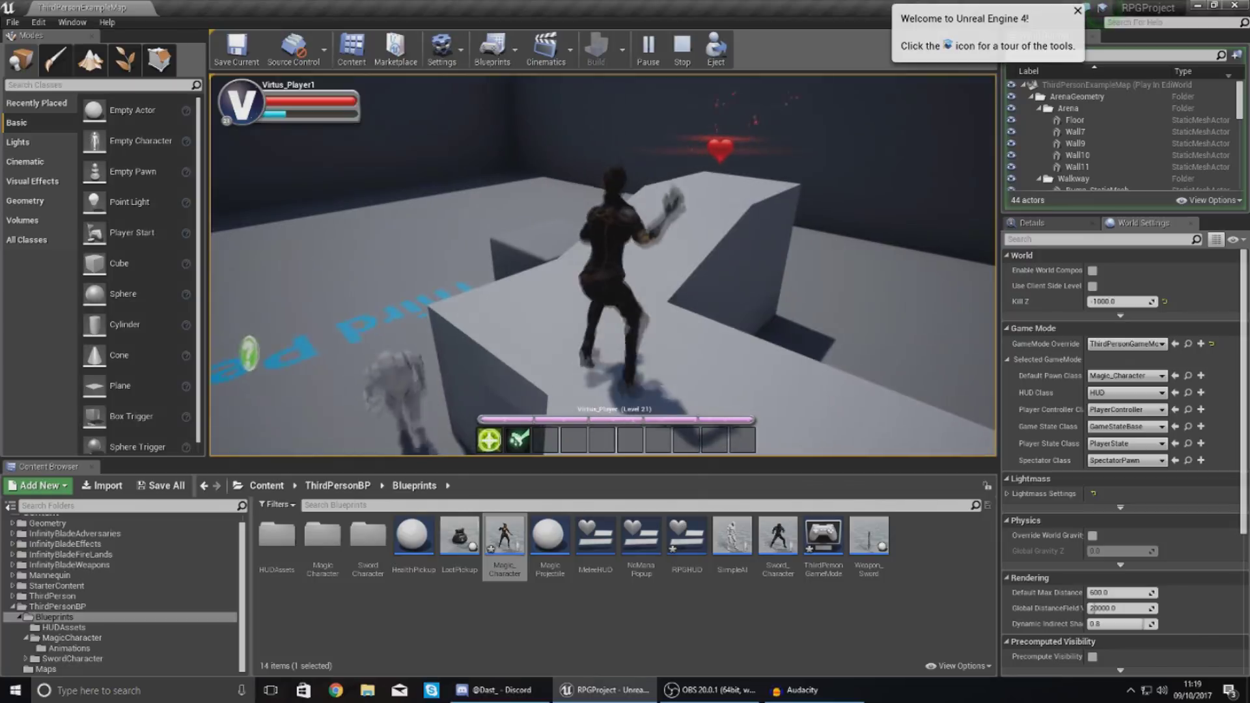